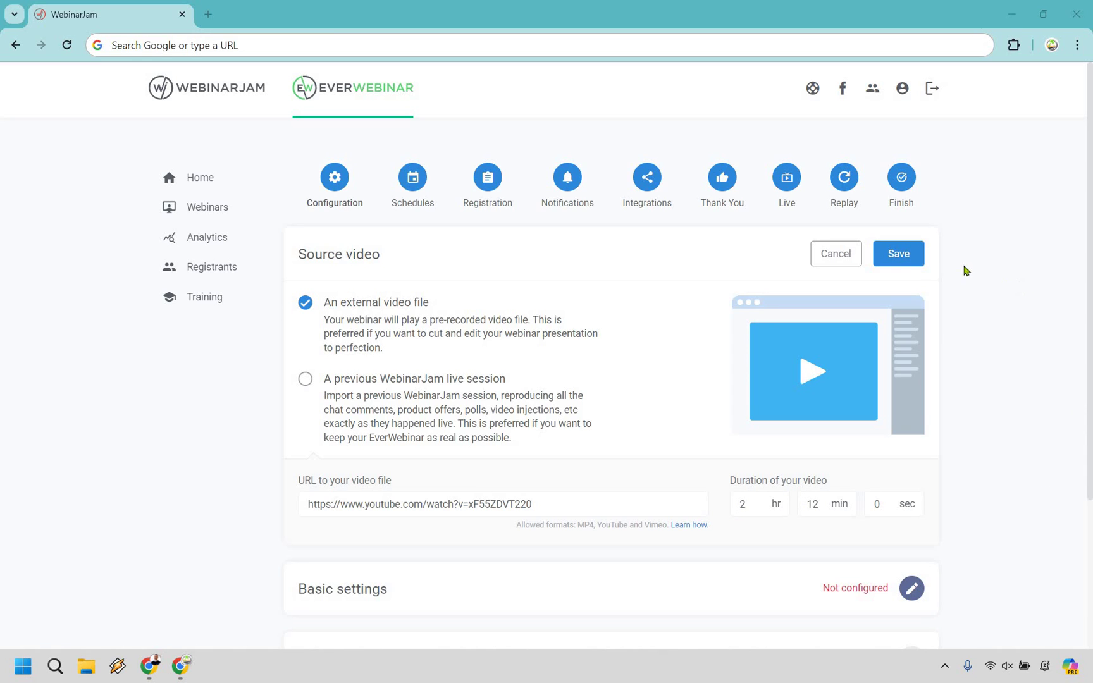
Save the source video settings and open the basic settings for editing
{"action": "left_click", "coordinate": [908, 255]}
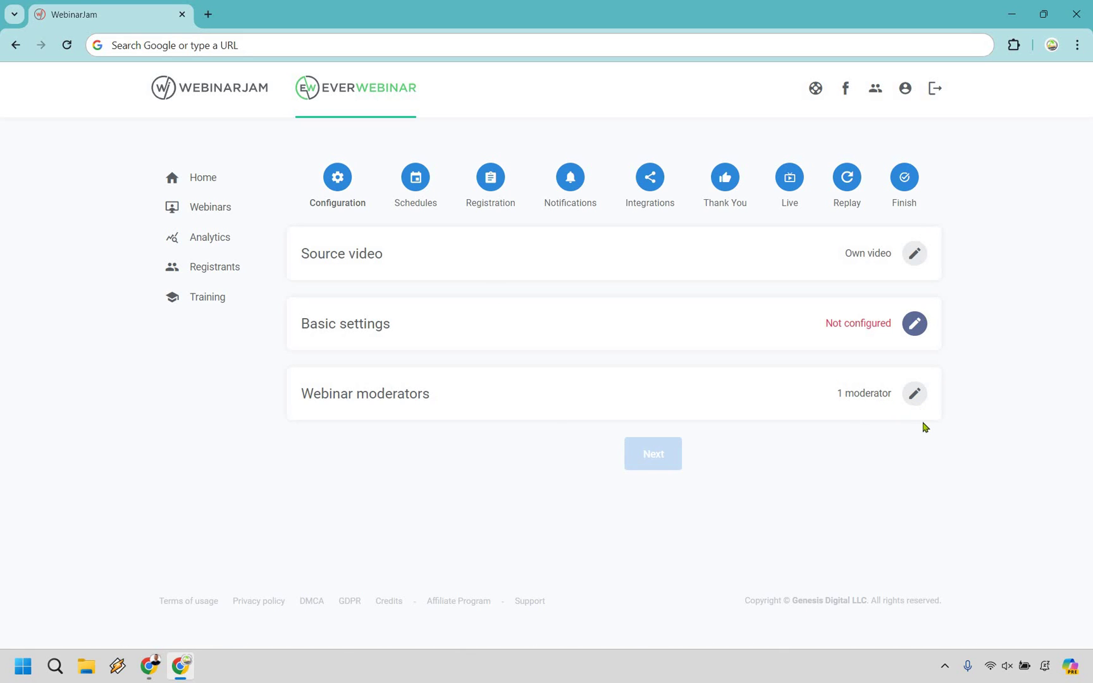
{"action": "left_click", "coordinate": [914, 324]}
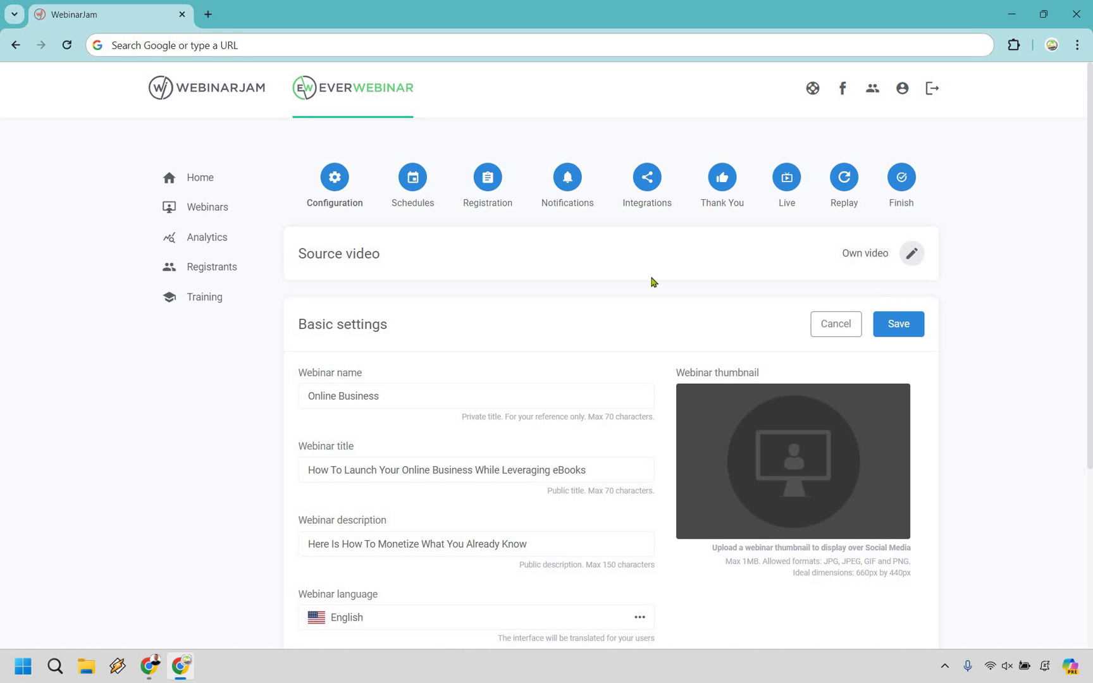
Look through the available webinar languages, keep English, and save the basic settings
{"action": "left_click_drag", "start_coordinate": [462, 418], "coordinate": [509, 417]}
{"action": "left_click", "coordinate": [506, 417]}
{"action": "scroll", "coordinate": [545, 486], "scroll_direction": "down", "scroll_amount": 2}
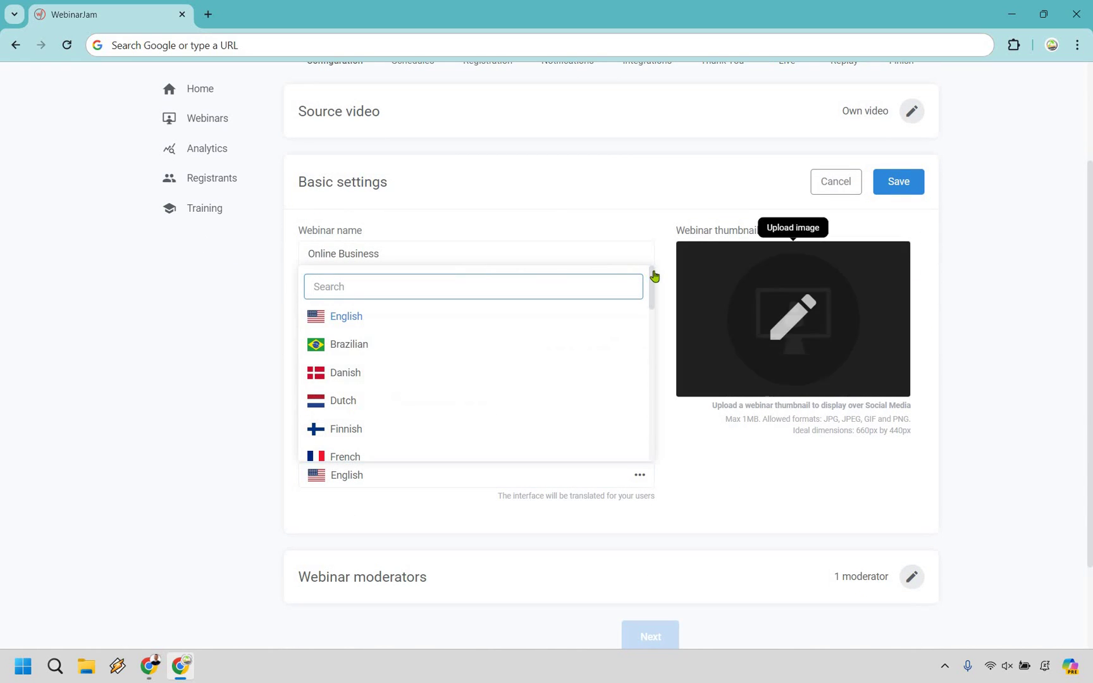
{"action": "scroll", "coordinate": [655, 331], "scroll_direction": "down", "scroll_amount": 9}
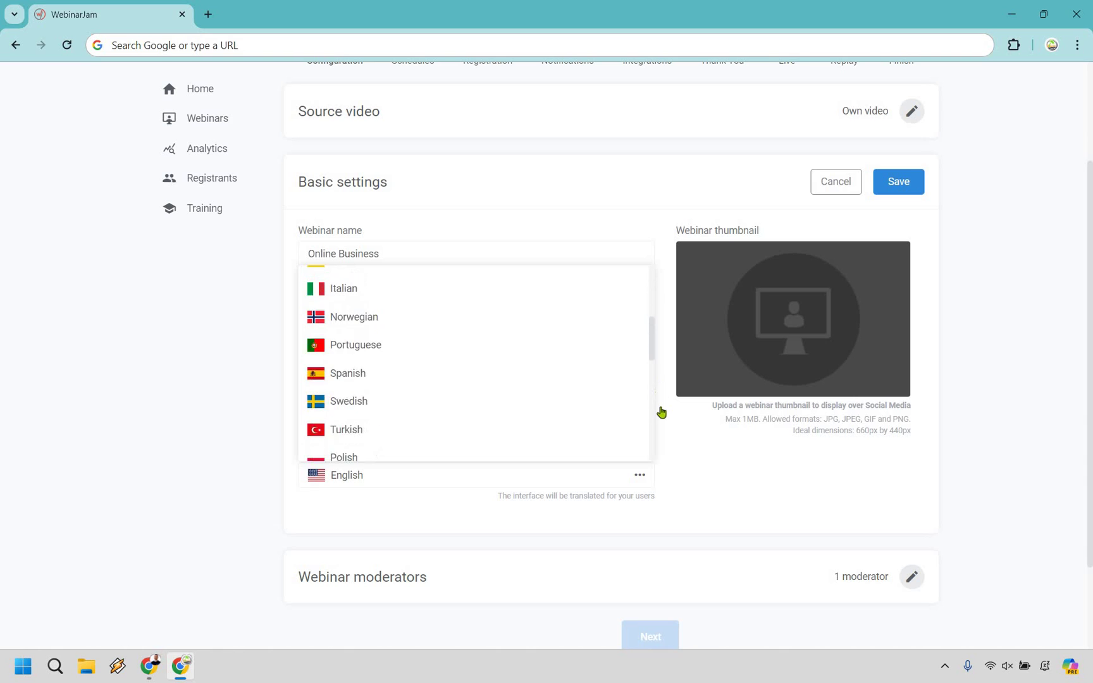
{"action": "scroll", "coordinate": [655, 297], "scroll_direction": "up", "scroll_amount": 8}
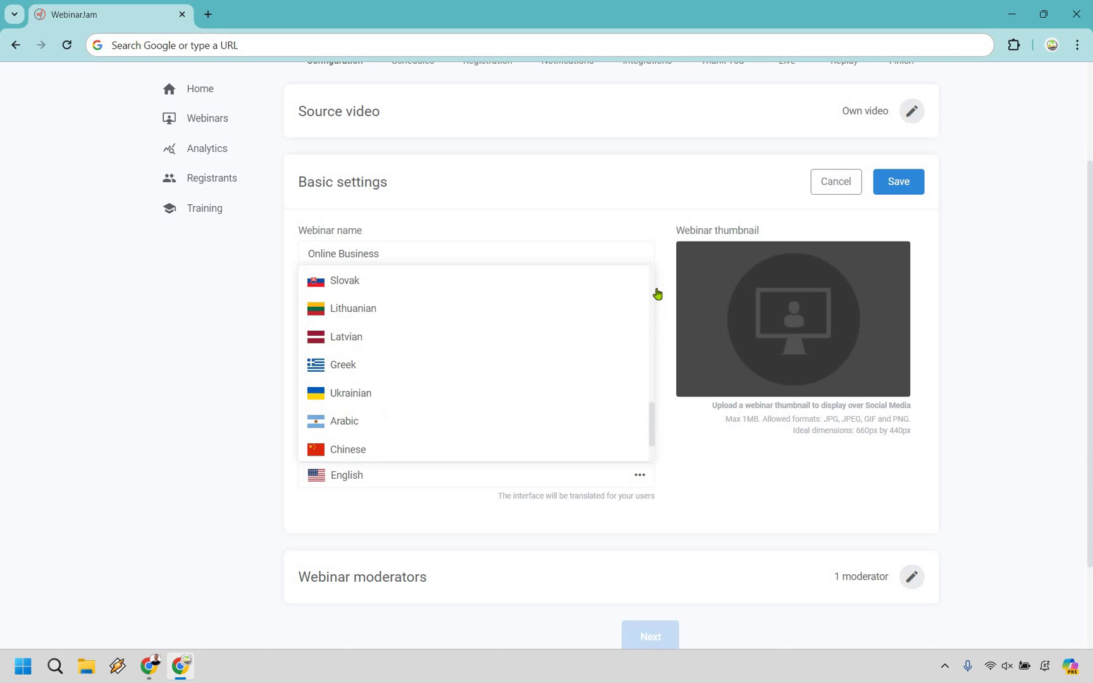
{"action": "left_click", "coordinate": [1020, 342]}
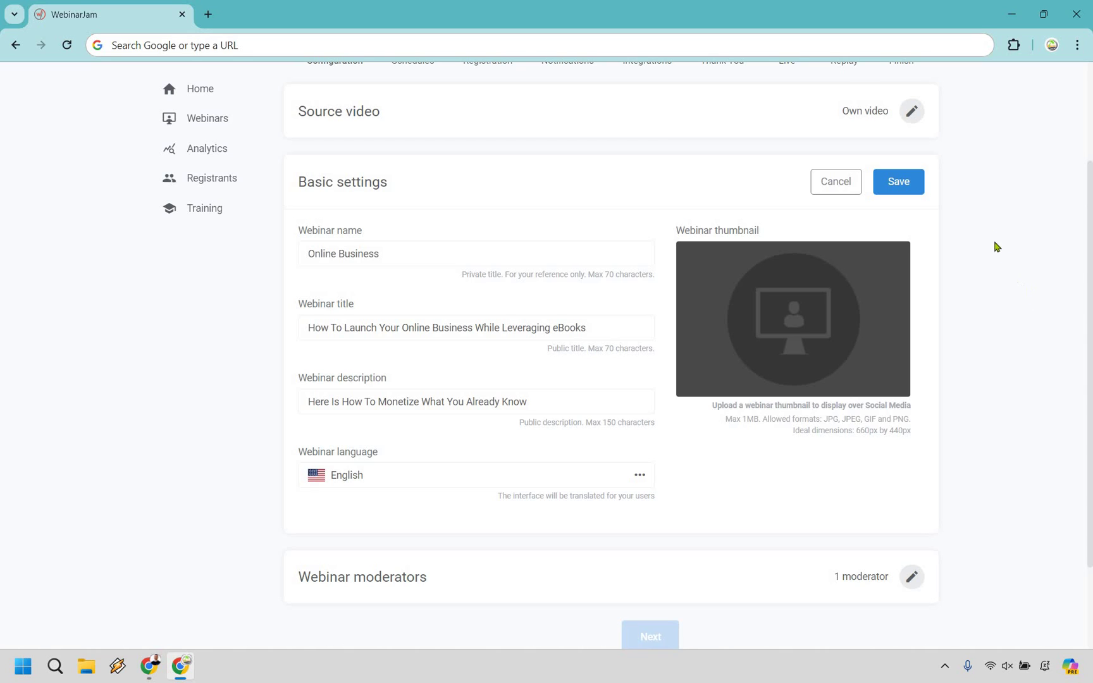
{"action": "left_click", "coordinate": [916, 191]}
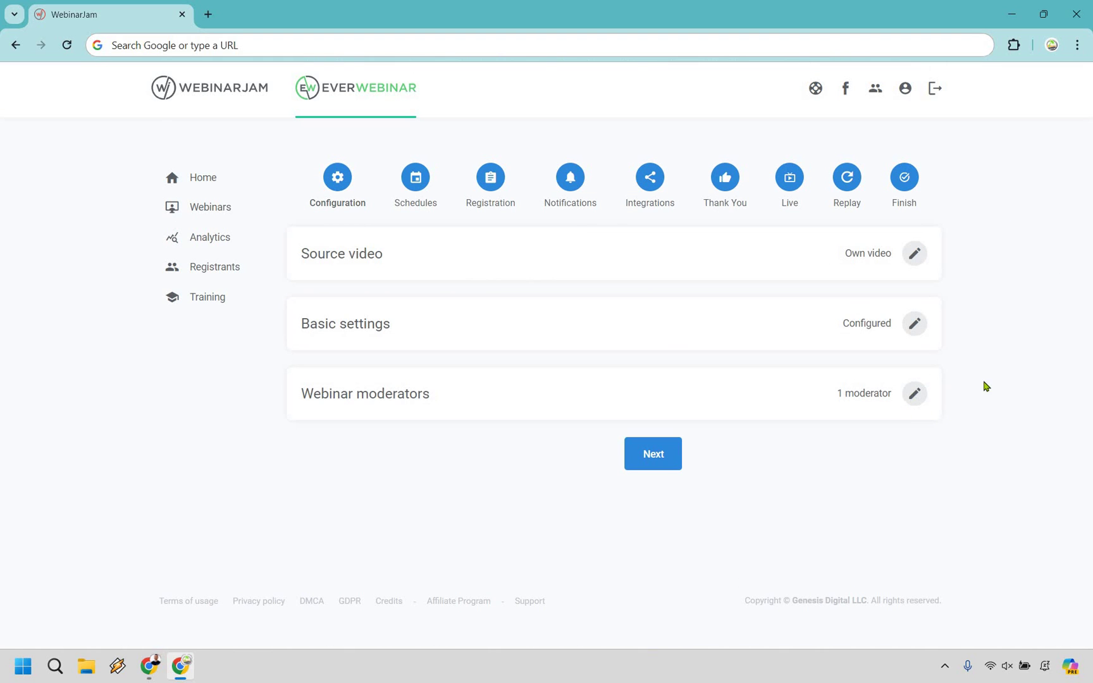
Save the webinar moderators section without adding anyone, and open the webinar schedules for editing
{"action": "left_click", "coordinate": [915, 394]}
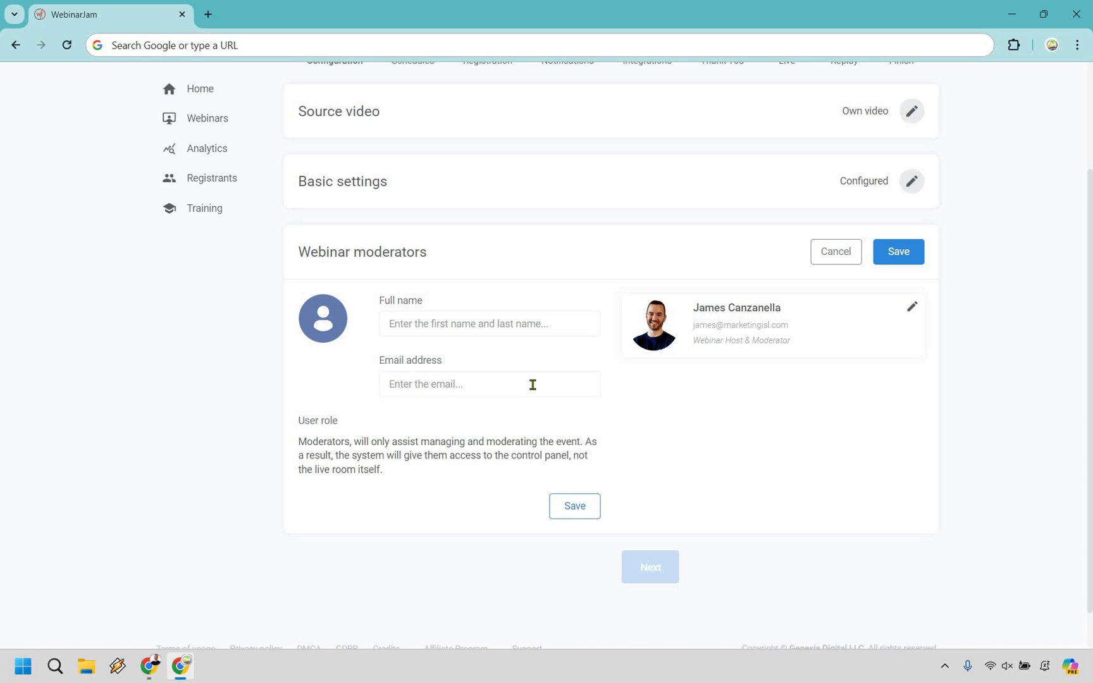
{"action": "left_click", "coordinate": [901, 259]}
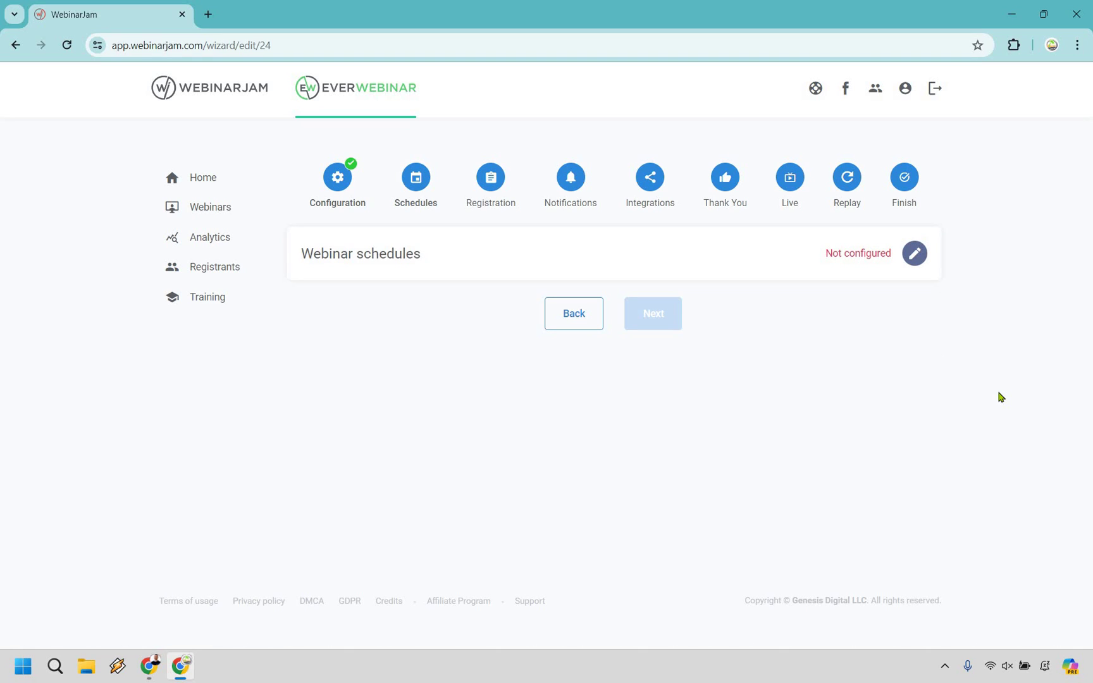
{"action": "left_click", "coordinate": [913, 256]}
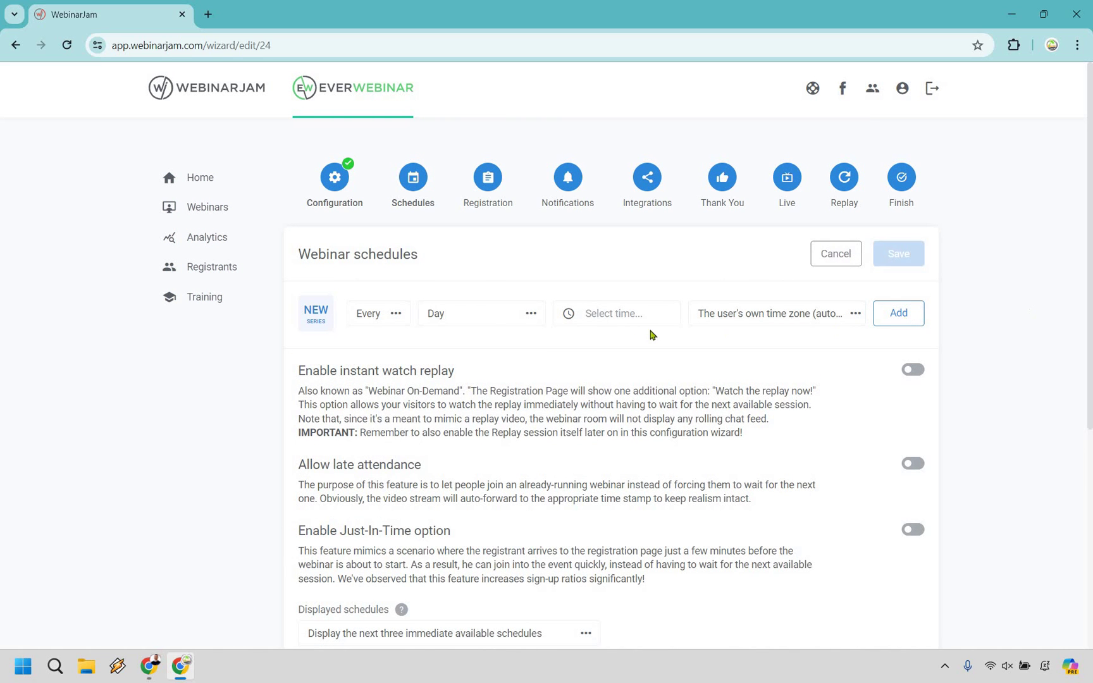
Add a schedule series for every day at 11:00 AM in the user's own auto-detected time zone
{"action": "left_click", "coordinate": [375, 317]}
{"action": "left_click", "coordinate": [373, 324]}
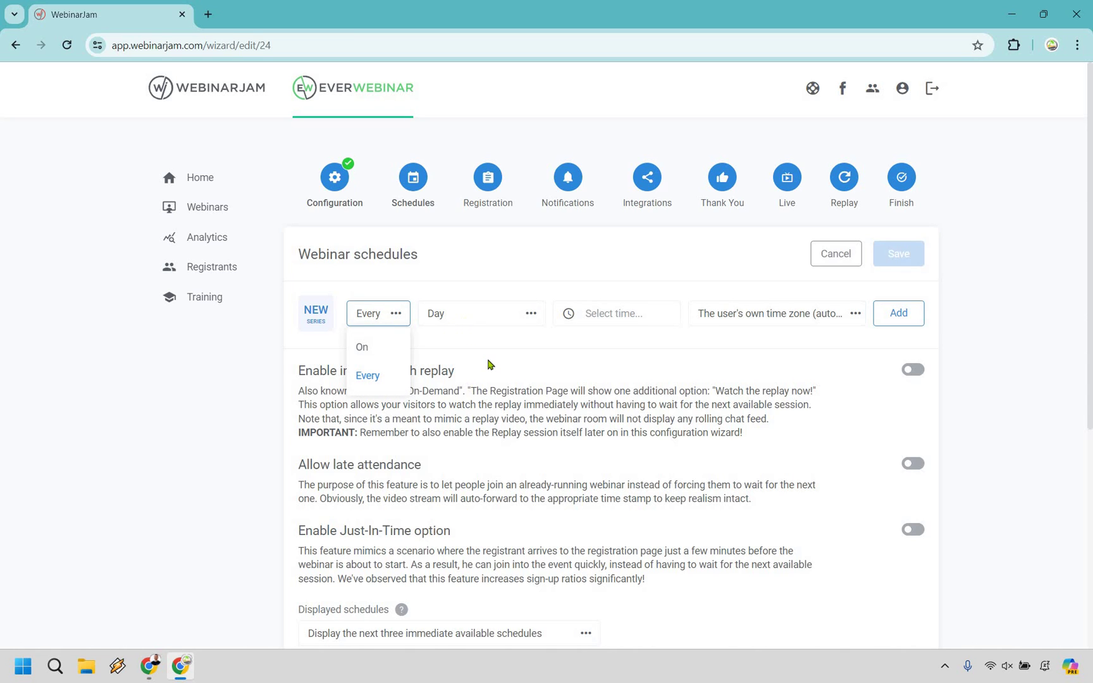
{"action": "left_click", "coordinate": [419, 326]}
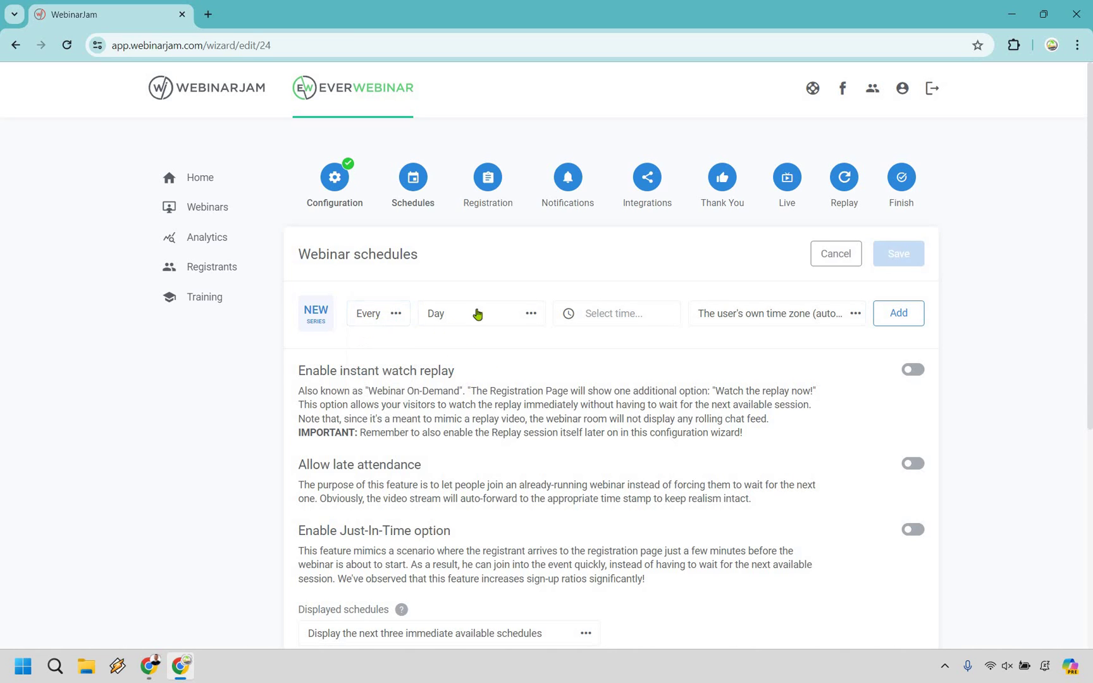
{"action": "left_click", "coordinate": [647, 313]}
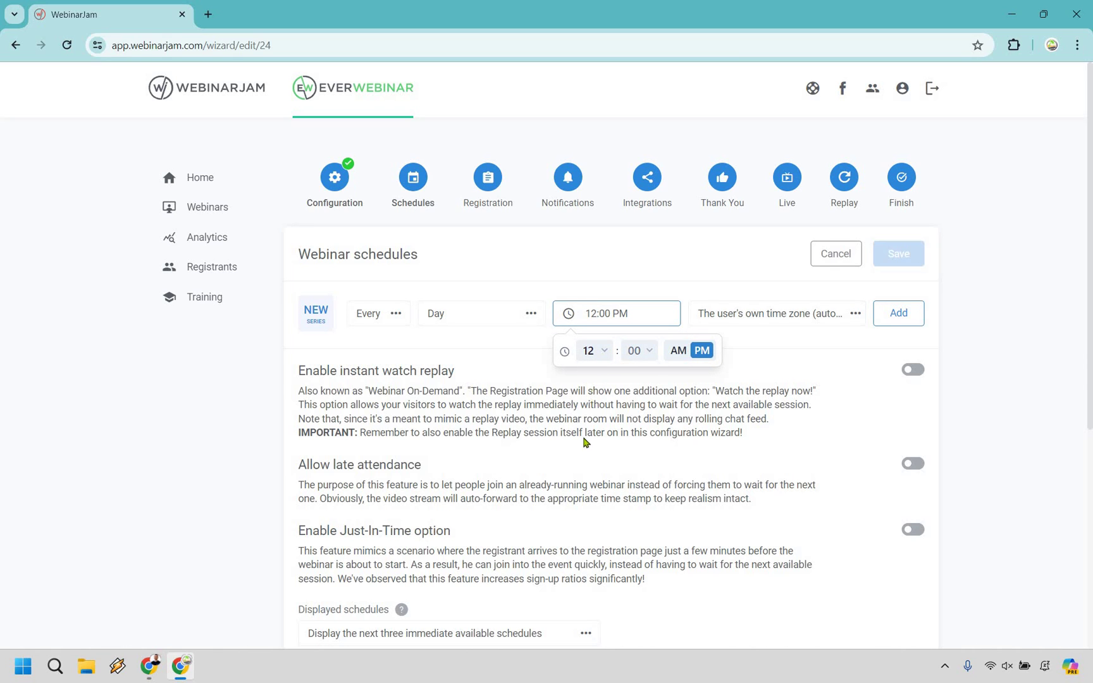
{"action": "left_click", "coordinate": [595, 351]}
{"action": "key", "text": "1"}
{"action": "key", "text": "1"}
{"action": "key", "text": "Return"}
{"action": "key", "text": "Tab"}
{"action": "key", "text": "Tab"}
{"action": "key", "text": "Return"}
{"action": "left_click", "coordinate": [783, 324]}
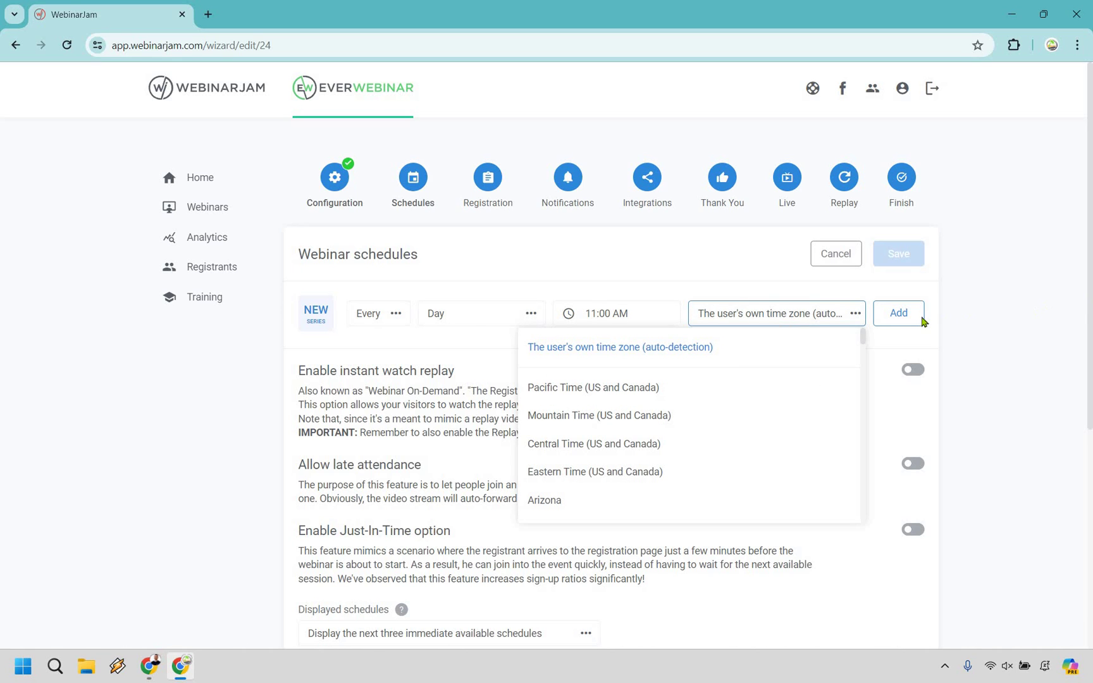
{"action": "left_click", "coordinate": [887, 321]}
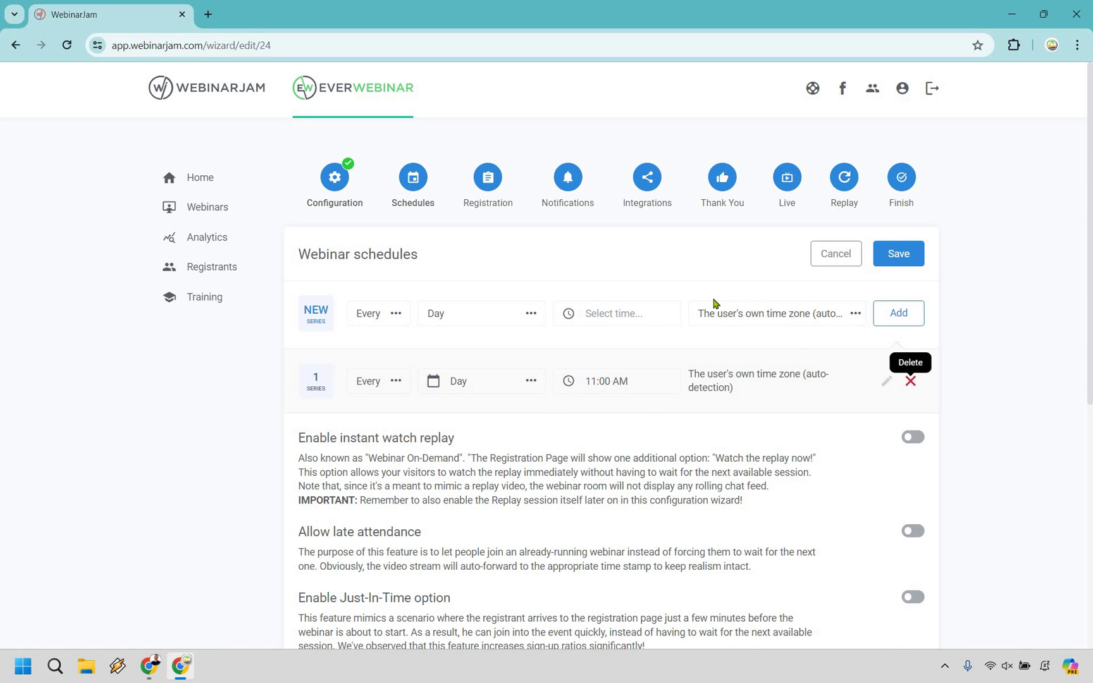
Delete the daily 11:00 AM schedule series
{"action": "left_click", "coordinate": [911, 381]}
{"action": "left_click", "coordinate": [685, 266]}
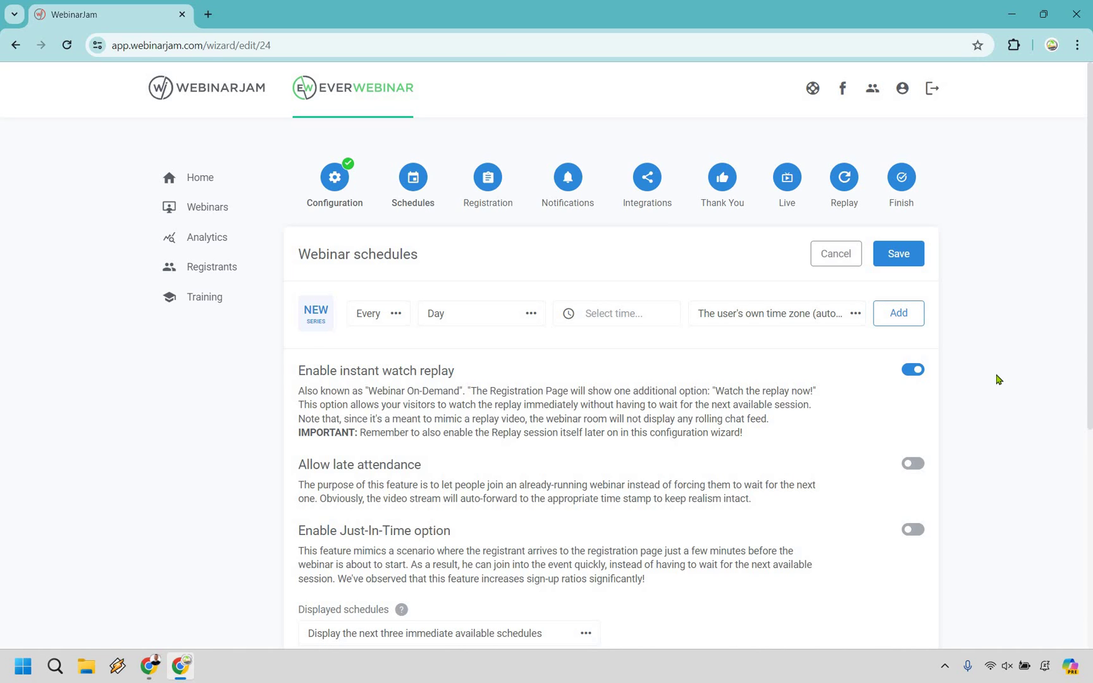
Enable the Just-In-Time option and keep the next available session at every :15, :30, :45 or :00
{"action": "scroll", "coordinate": [997, 379], "scroll_direction": "down", "scroll_amount": 1}
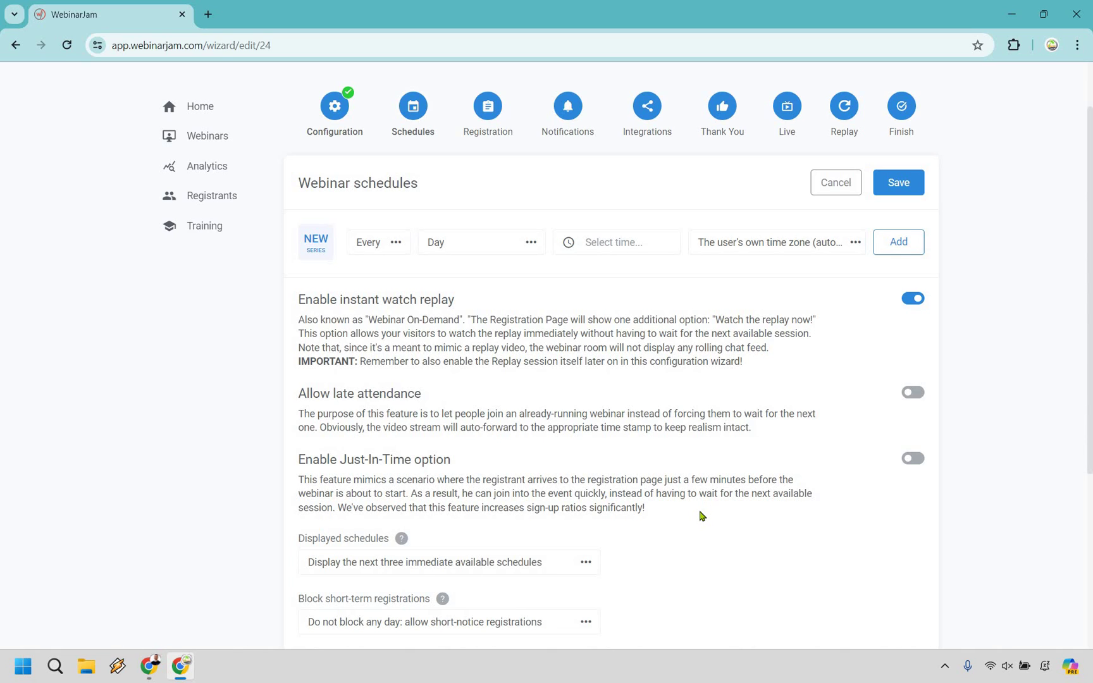
{"action": "left_click", "coordinate": [915, 459]}
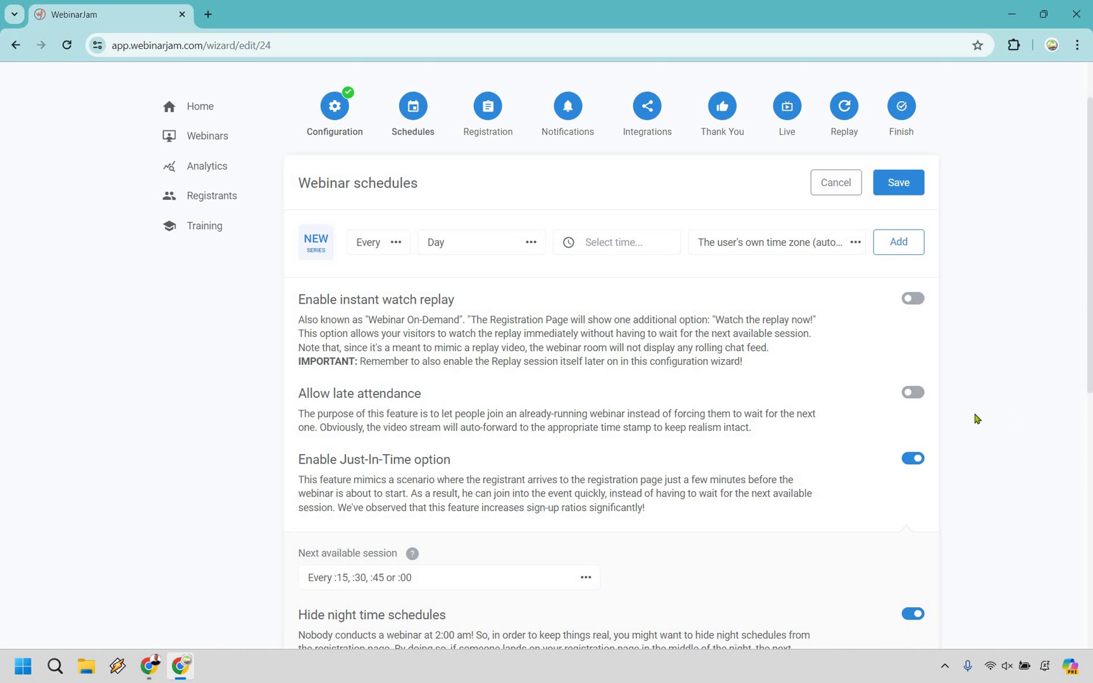
{"action": "scroll", "coordinate": [528, 486], "scroll_direction": "down", "scroll_amount": 3}
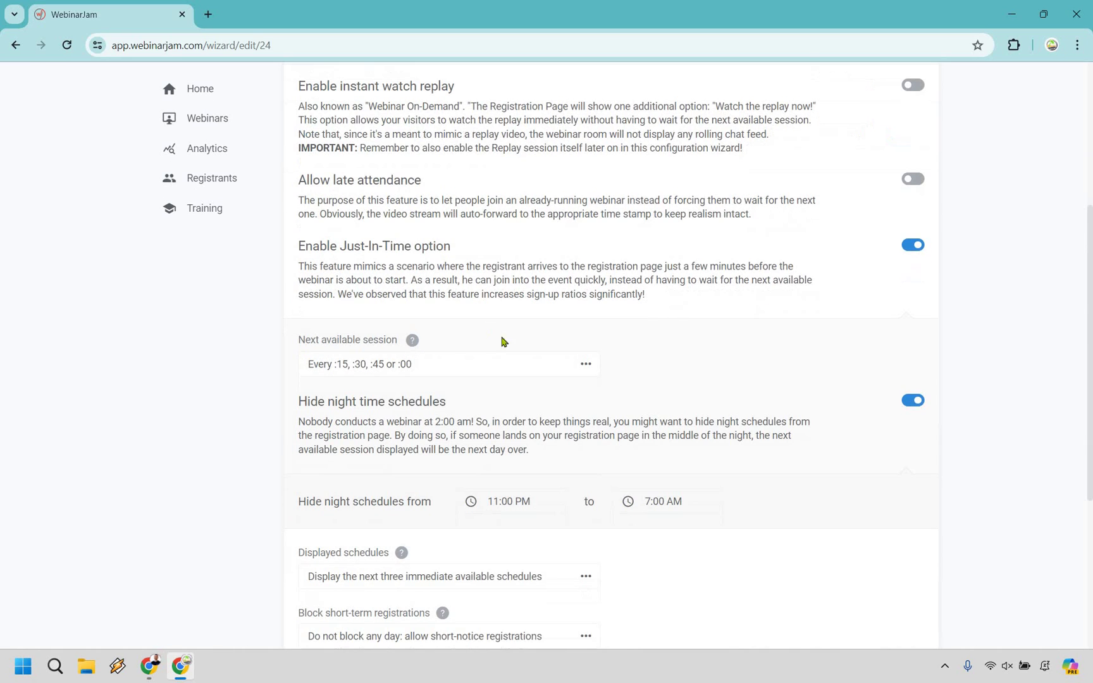
{"action": "left_click", "coordinate": [522, 364]}
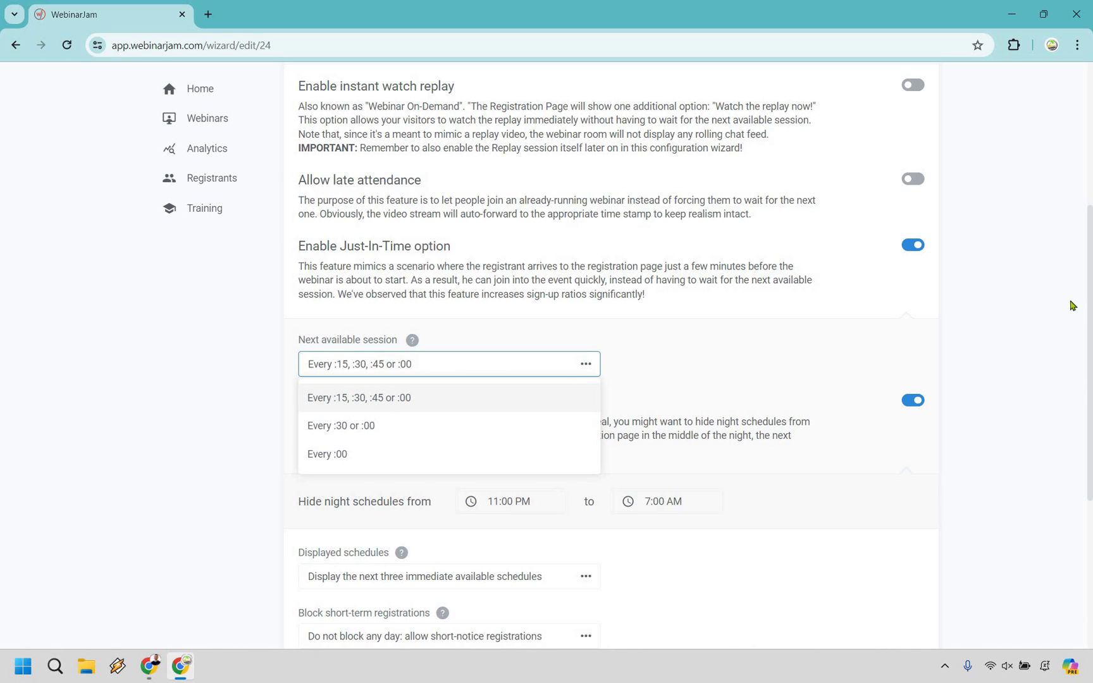
{"action": "left_click", "coordinate": [957, 472]}
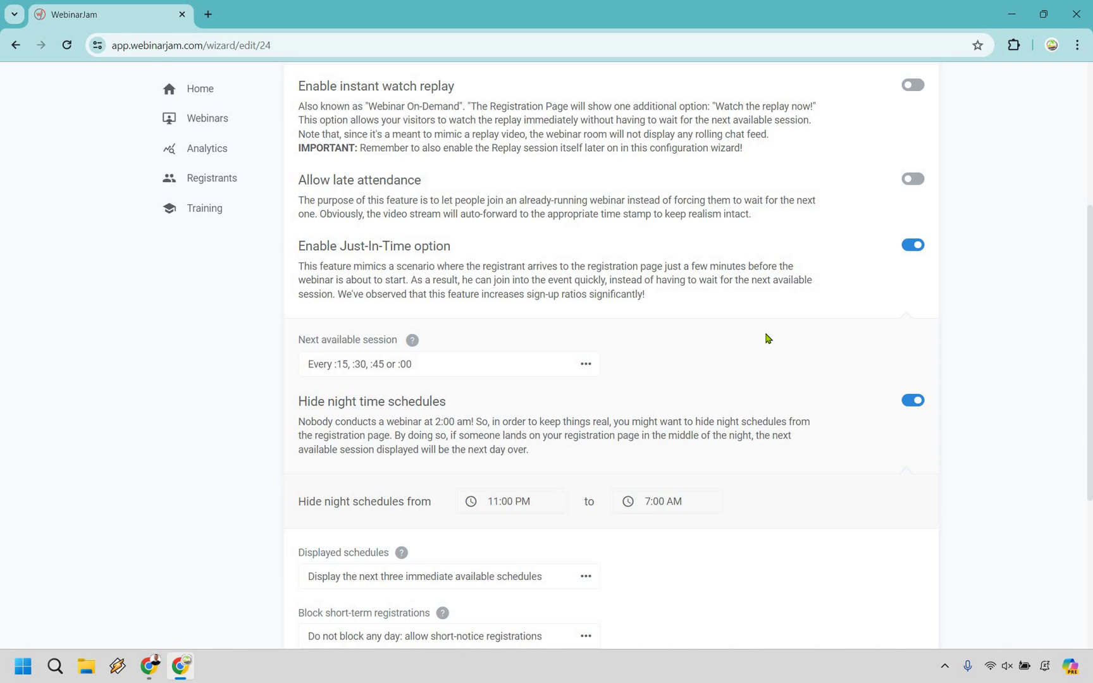
Review the choices for displayed schedules and for blocking short-term registrations
{"action": "scroll", "coordinate": [586, 354], "scroll_direction": "down", "scroll_amount": 3}
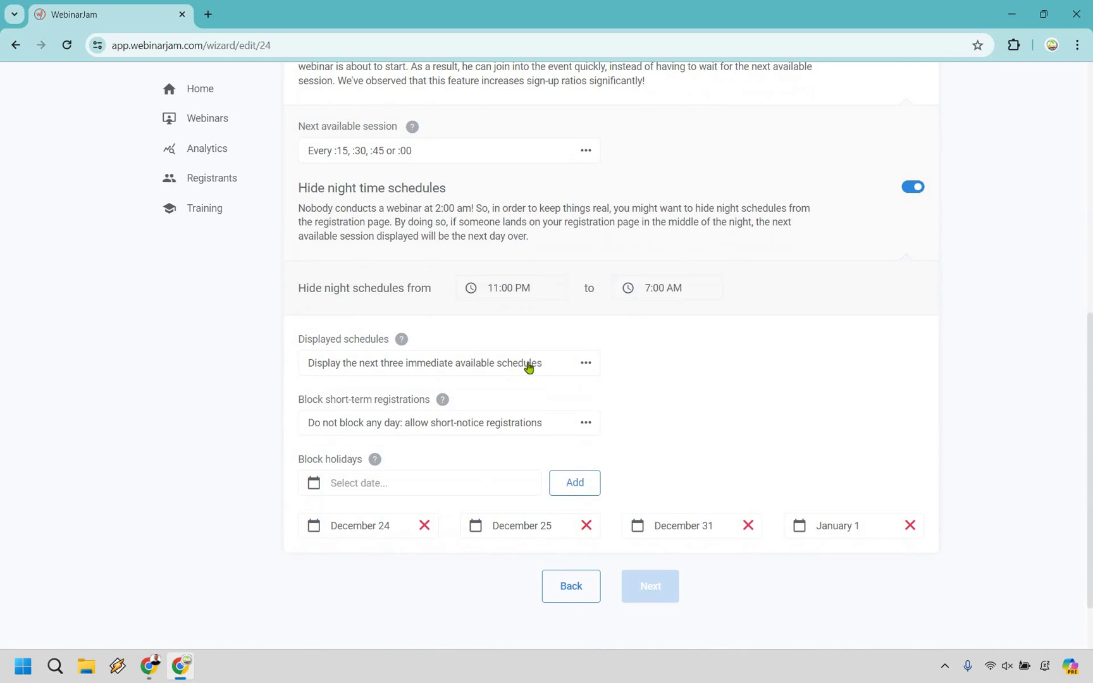
{"action": "left_click", "coordinate": [531, 366]}
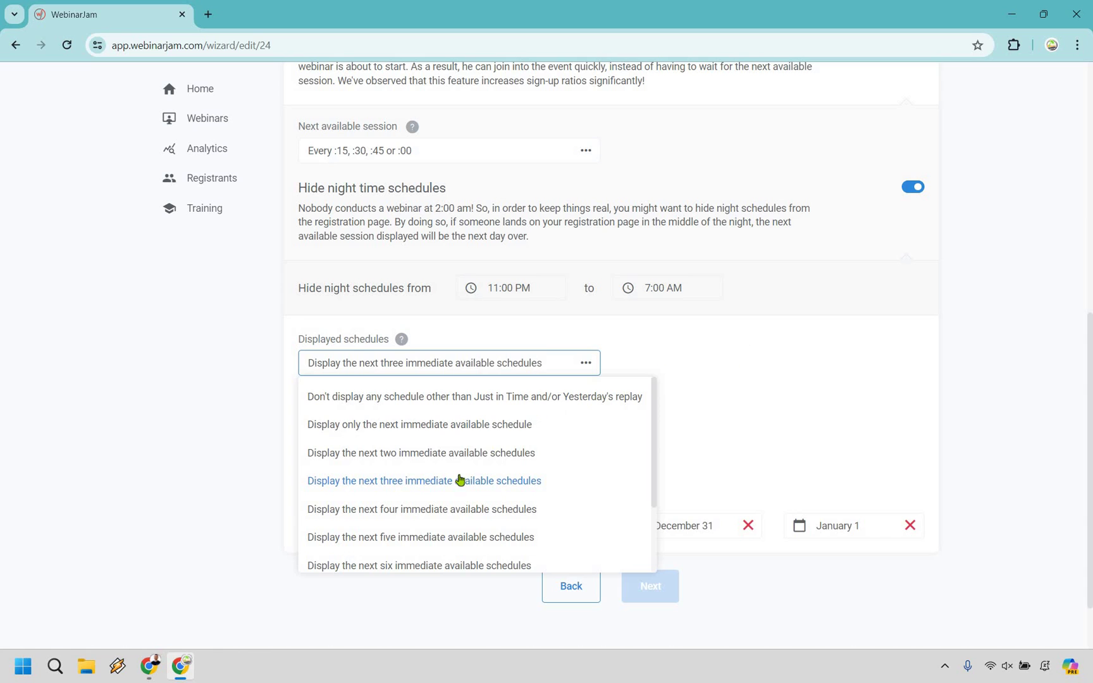
{"action": "left_click", "coordinate": [529, 208]}
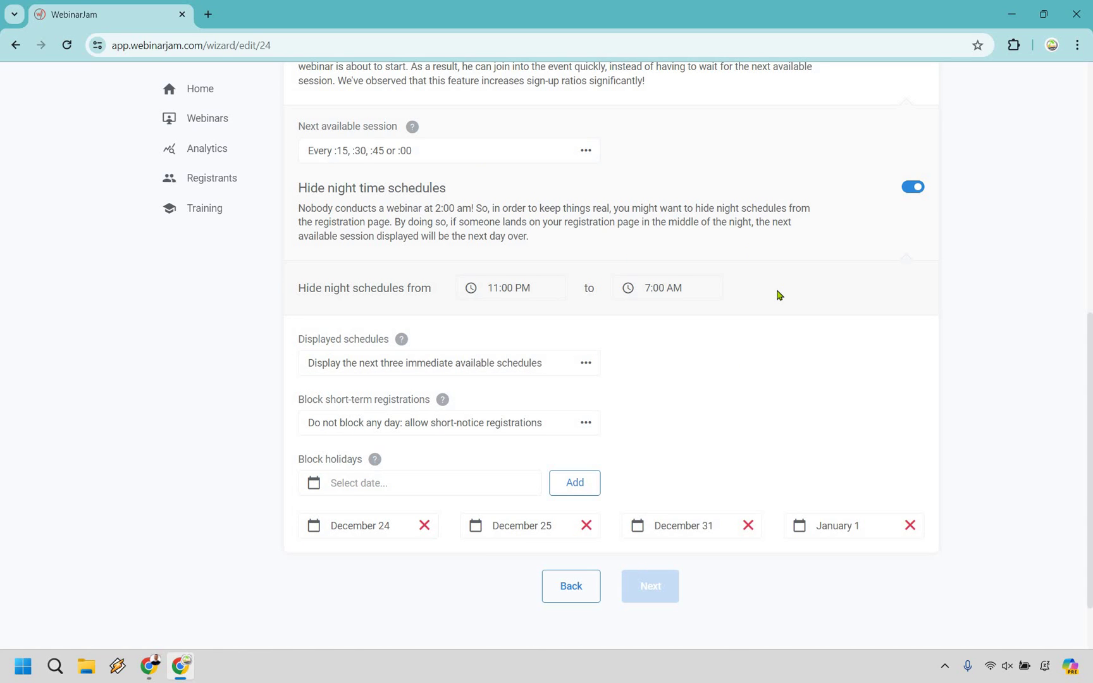
{"action": "scroll", "coordinate": [514, 358], "scroll_direction": "down", "scroll_amount": 1}
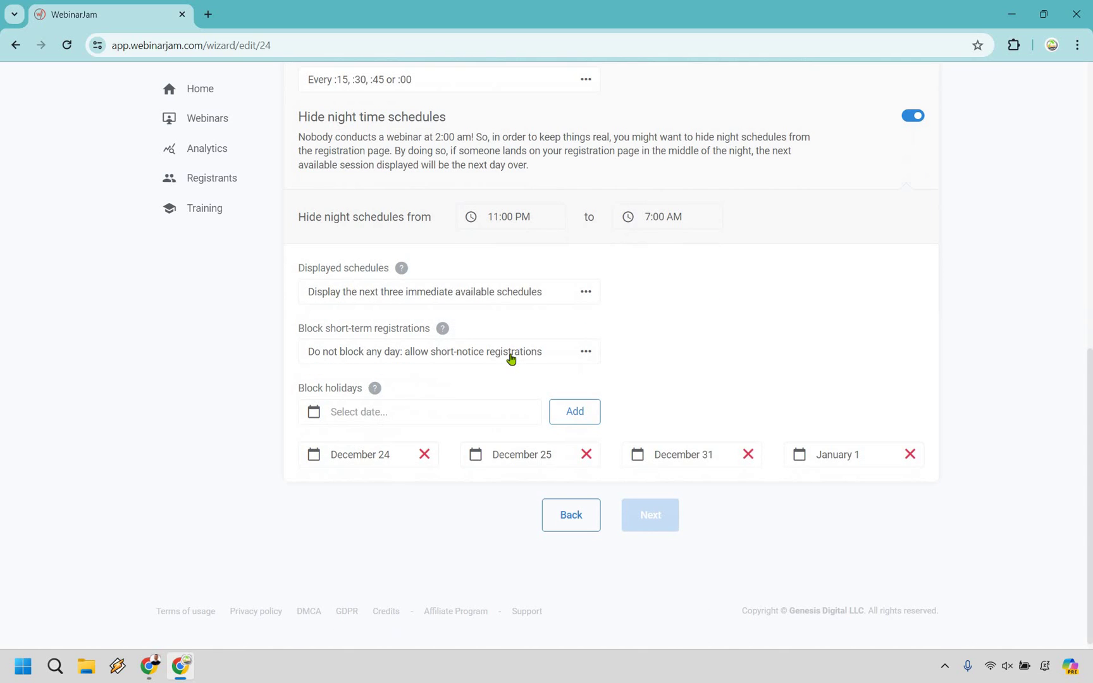
{"action": "left_click", "coordinate": [511, 360]}
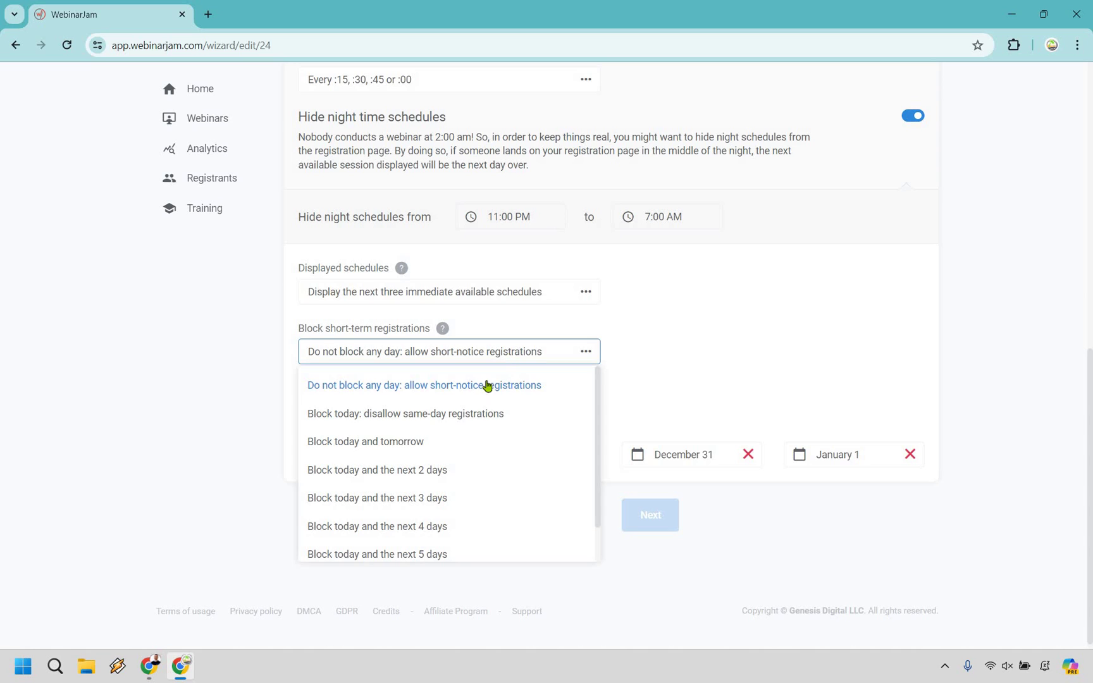
{"action": "left_click", "coordinate": [758, 310]}
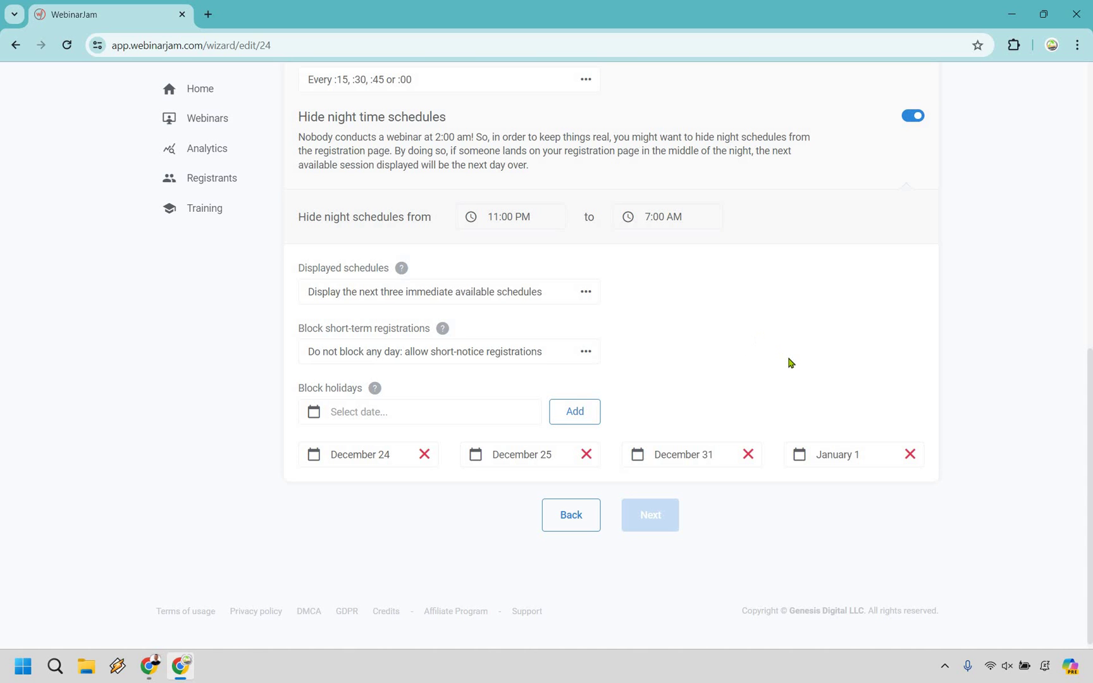
Recheck the schedule options, save the webinar schedules, and continue to the registration stage
{"action": "scroll", "coordinate": [822, 358], "scroll_direction": "up", "scroll_amount": 8}
{"action": "scroll", "coordinate": [817, 345], "scroll_direction": "up", "scroll_amount": 1}
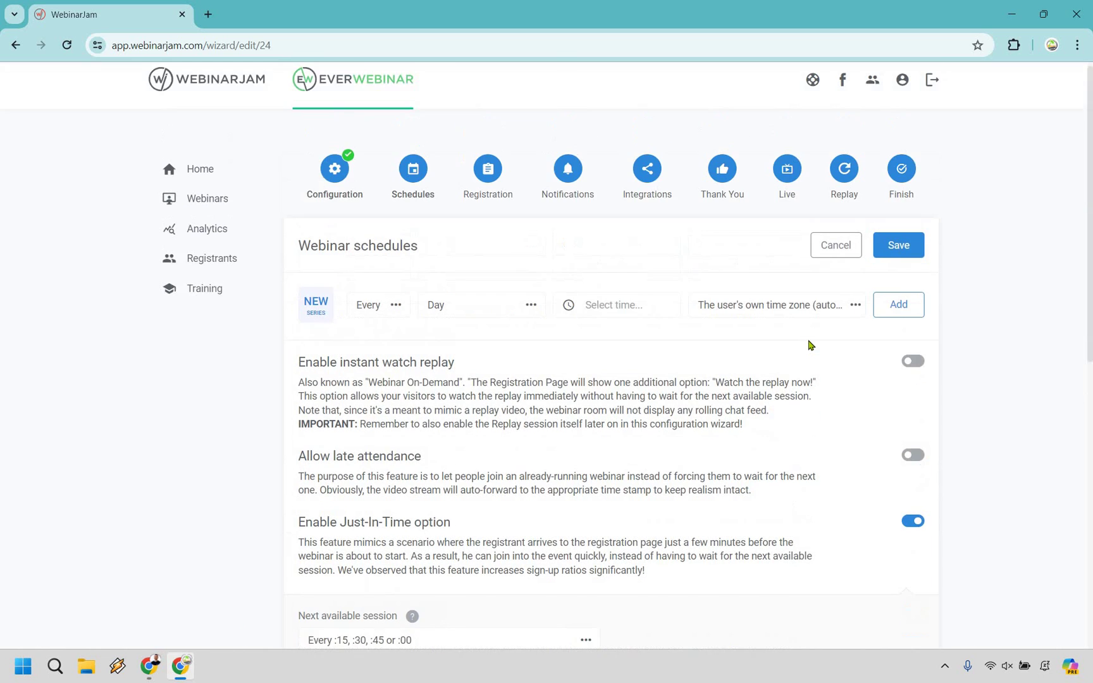
{"action": "scroll", "coordinate": [936, 240], "scroll_direction": "down", "scroll_amount": 3}
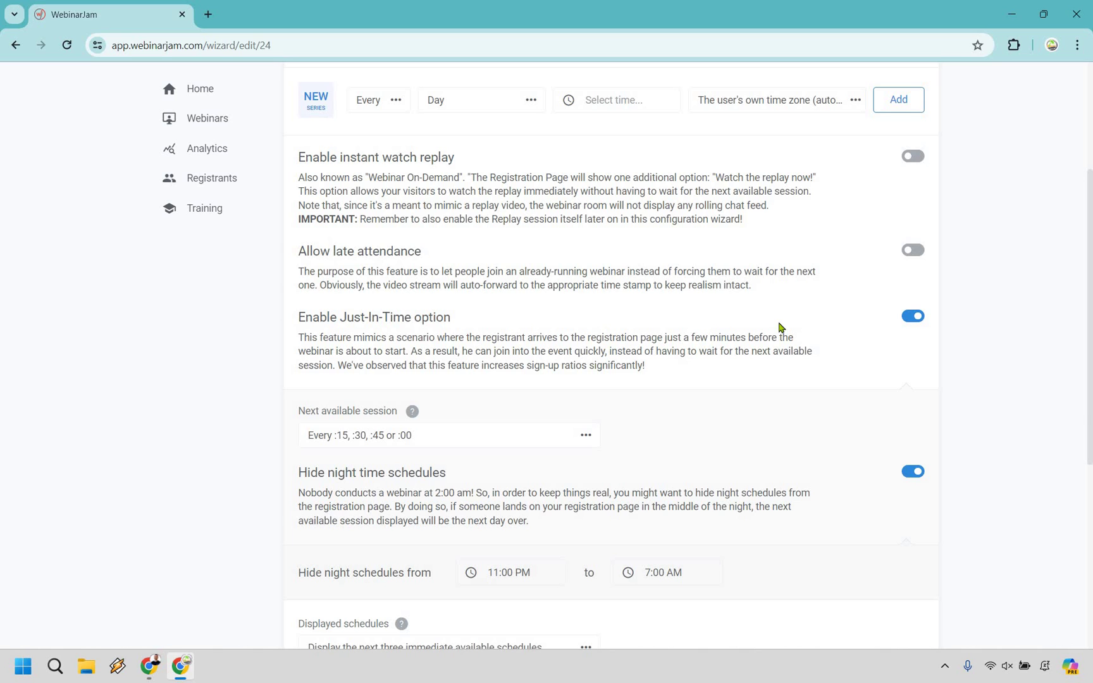
{"action": "scroll", "coordinate": [917, 246], "scroll_direction": "up", "scroll_amount": 3}
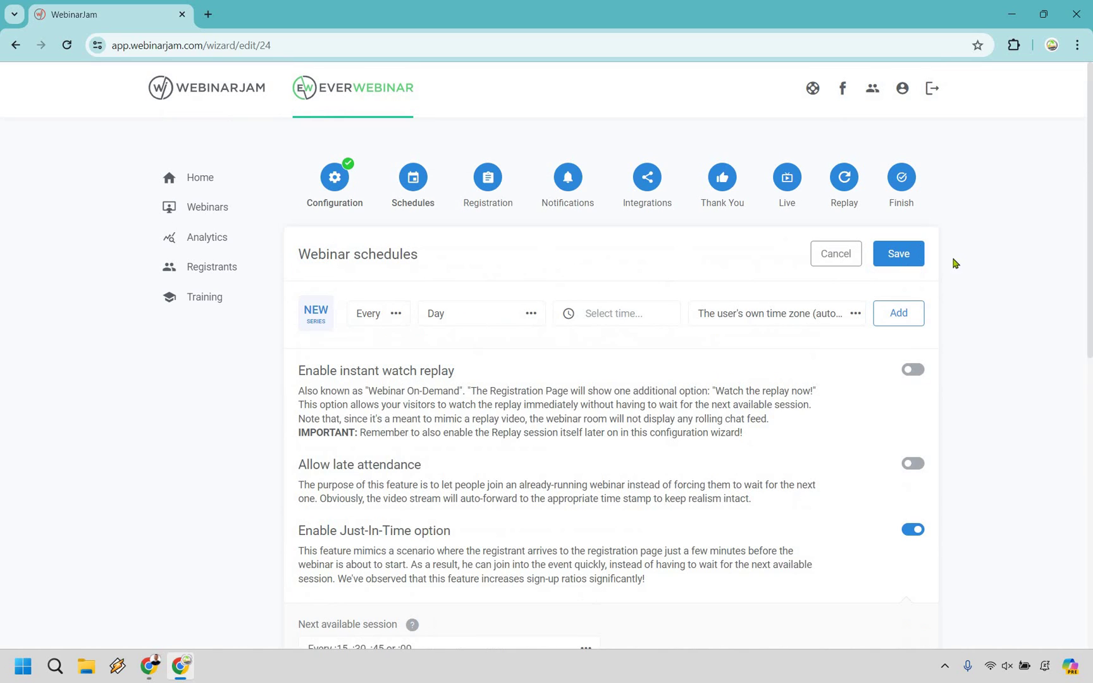
{"action": "left_click", "coordinate": [911, 259]}
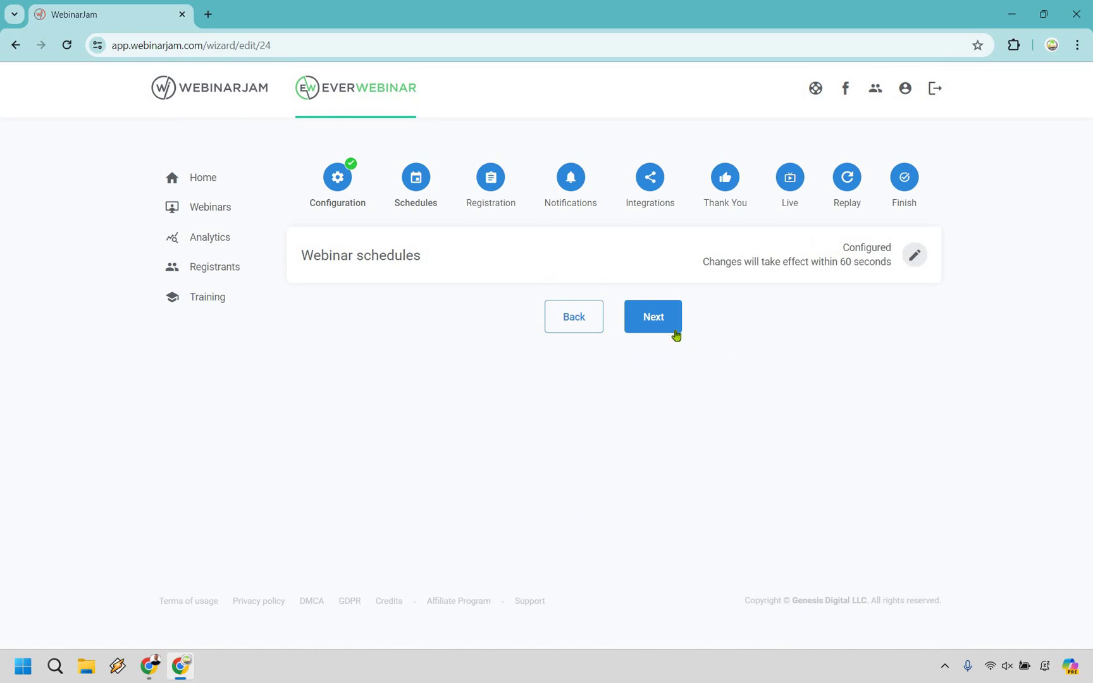
{"action": "left_click", "coordinate": [661, 326]}
Open the registration page design, browse the page templates, and preview the currently selected one
{"action": "left_click", "coordinate": [915, 255]}
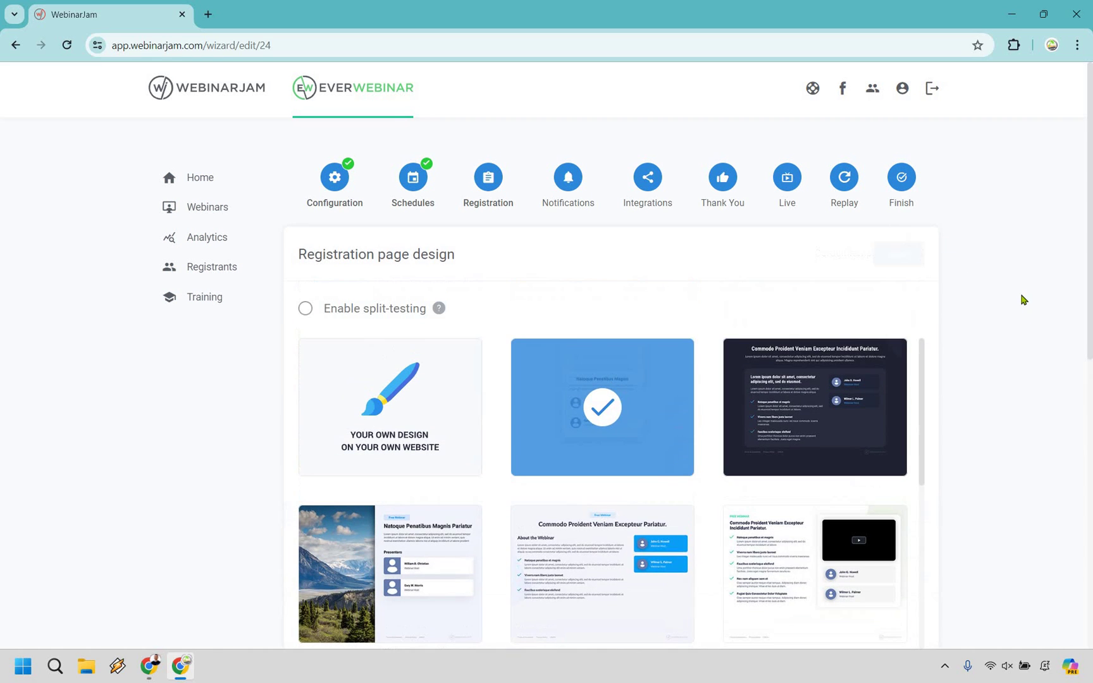
{"action": "scroll", "coordinate": [852, 276], "scroll_direction": "down", "scroll_amount": 3}
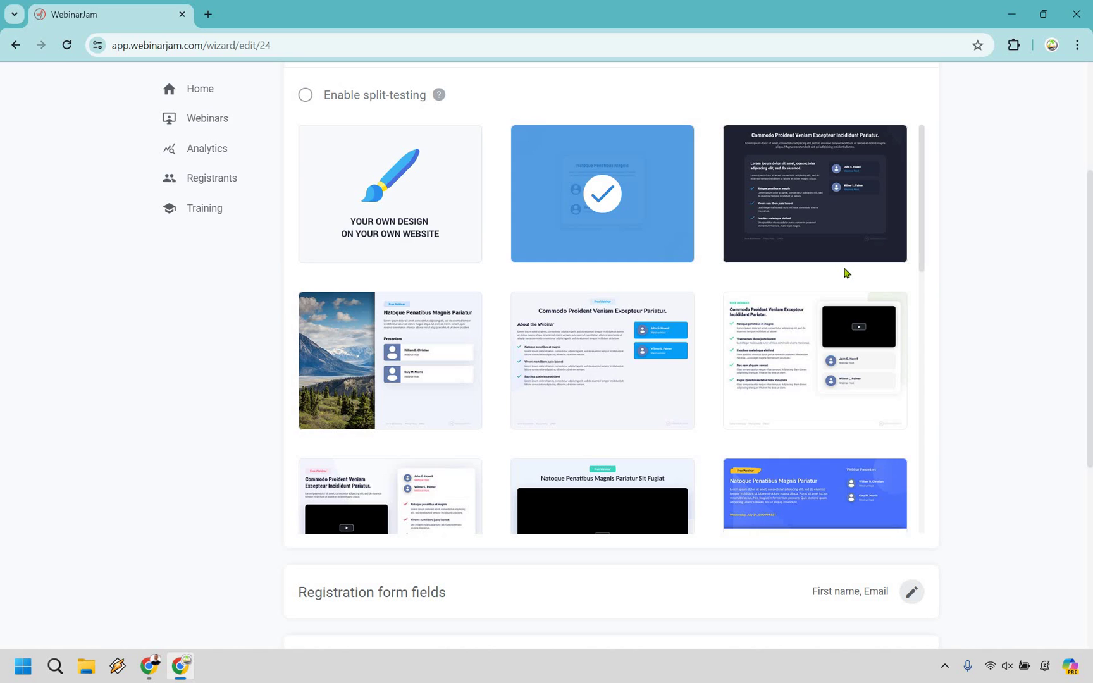
{"action": "scroll", "coordinate": [847, 274], "scroll_direction": "down", "scroll_amount": 3}
{"action": "scroll", "coordinate": [844, 274], "scroll_direction": "up", "scroll_amount": 3}
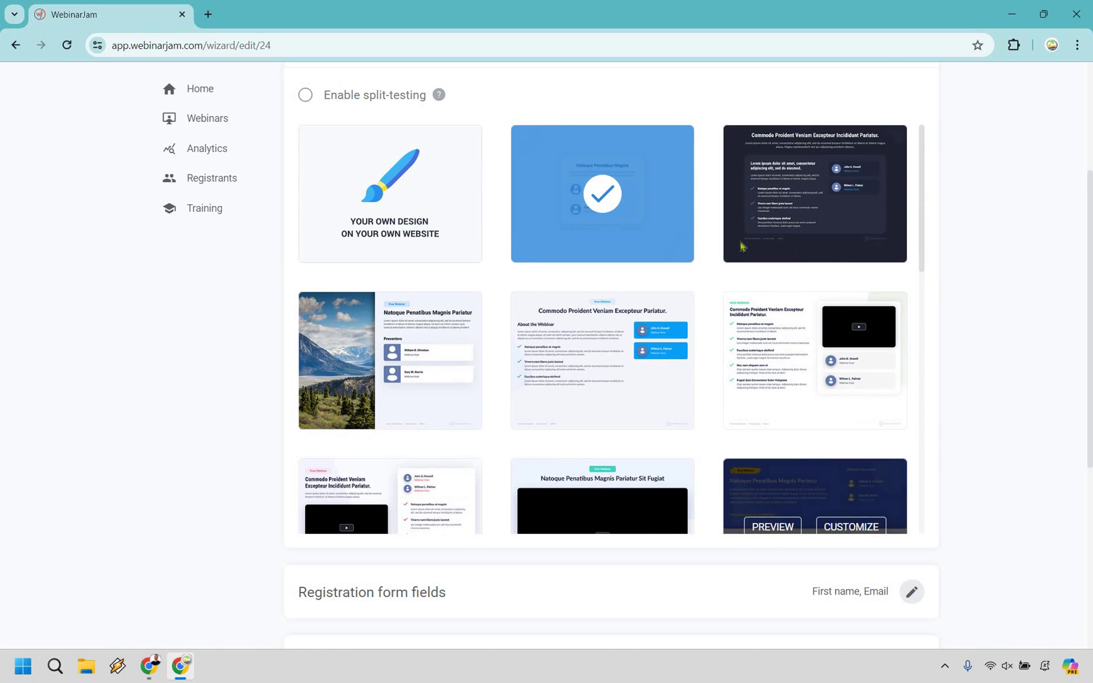
{"action": "left_click", "coordinate": [729, 336]}
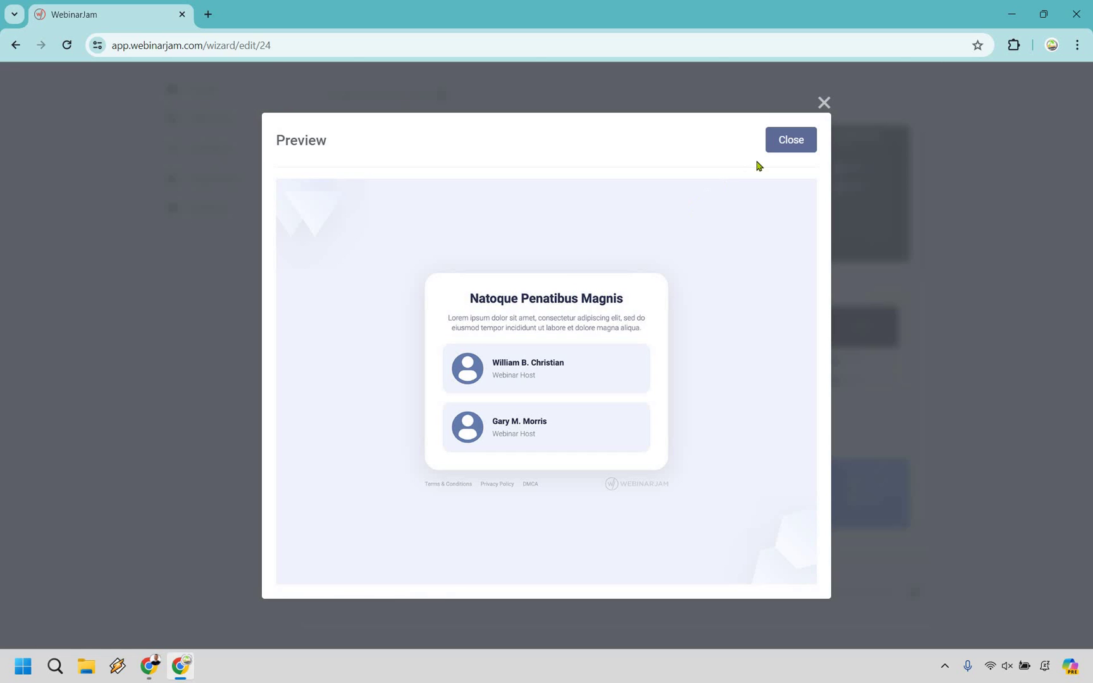
Close the template preview, choose to customize that same template, and launch the registration page builder
{"action": "left_click", "coordinate": [784, 143]}
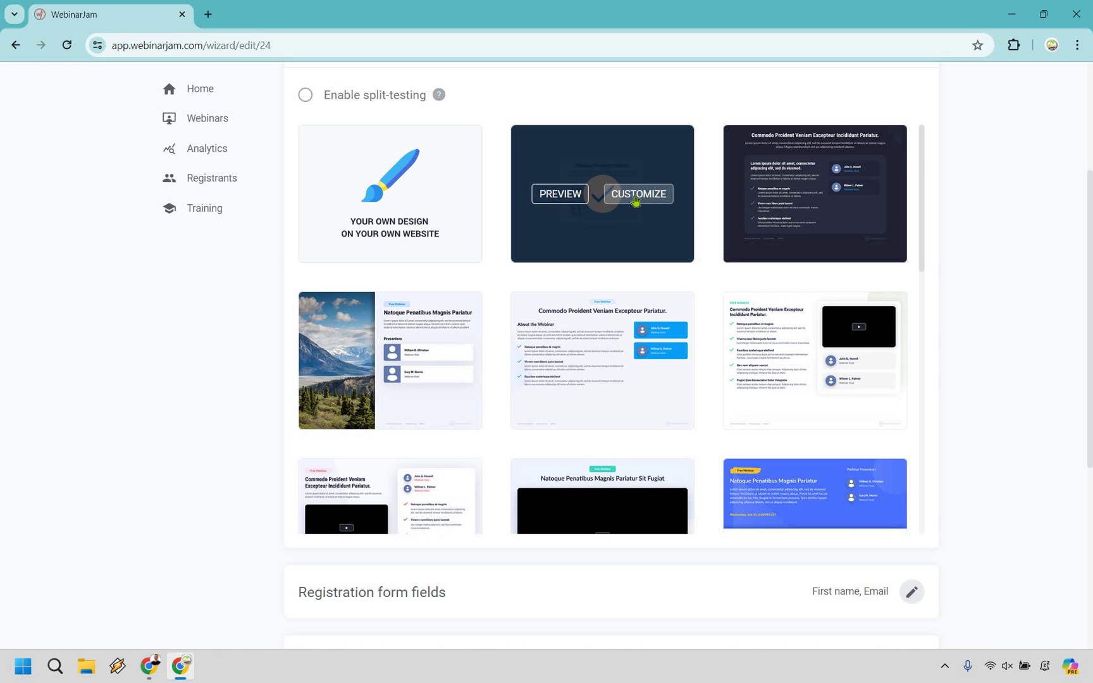
{"action": "left_click", "coordinate": [612, 200]}
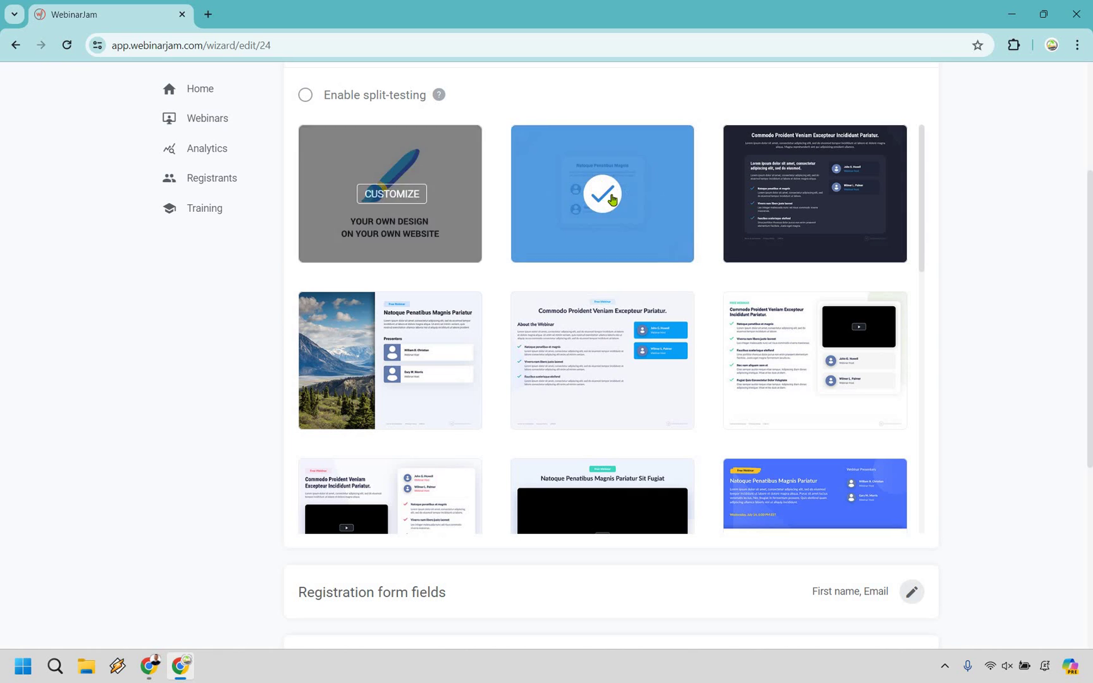
{"action": "left_click", "coordinate": [630, 197]}
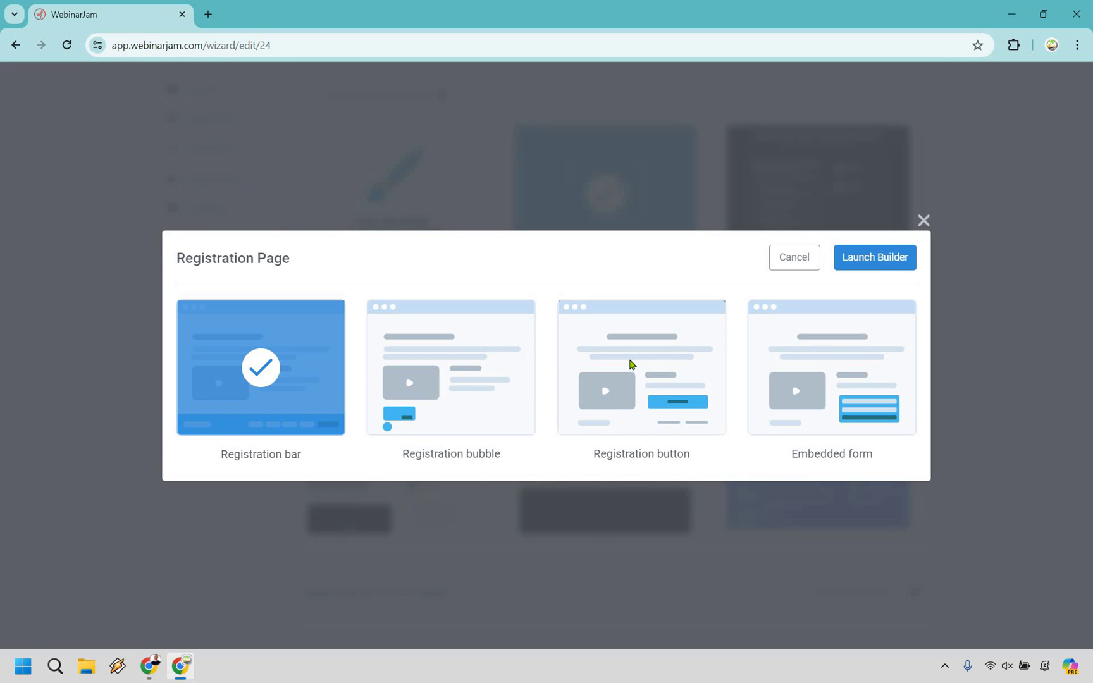
{"action": "left_click", "coordinate": [878, 264]}
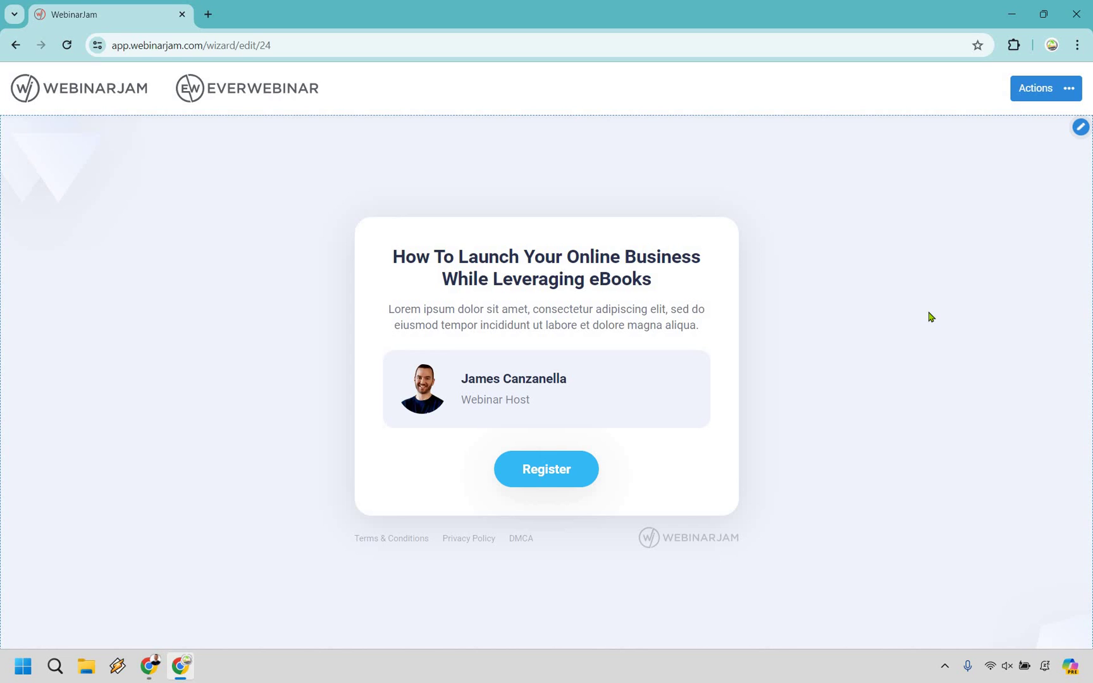
Replace the placeholder description under the registration page headline with "Add a little bit more"
{"action": "left_click", "coordinate": [592, 279]}
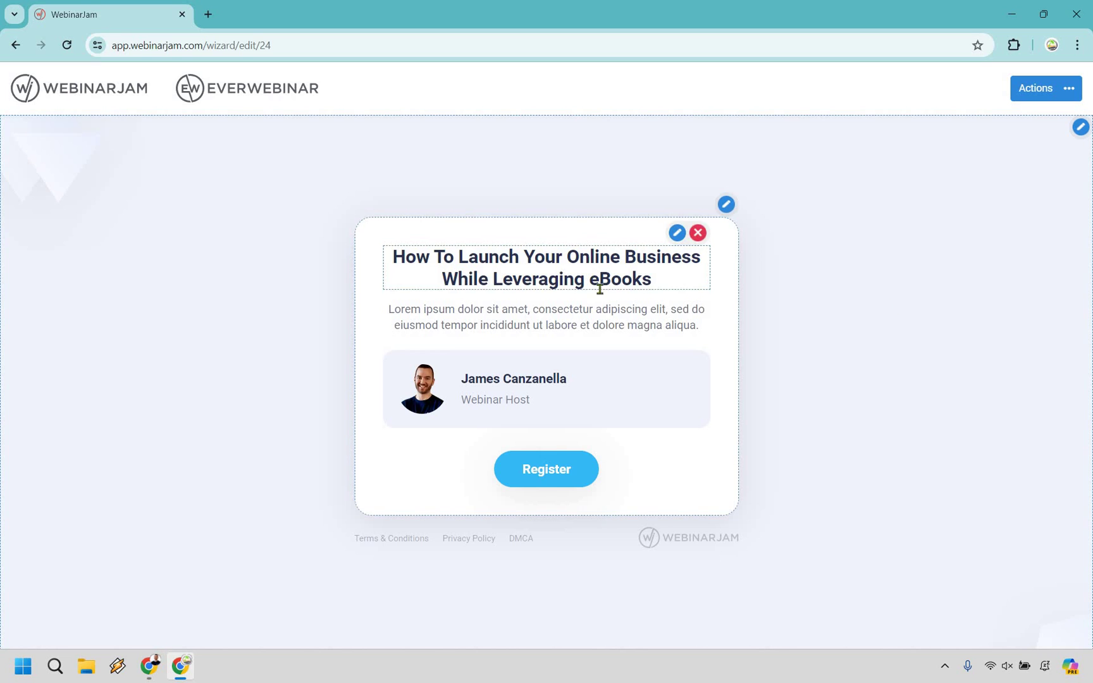
{"action": "mouse_move", "coordinate": [606, 322]}
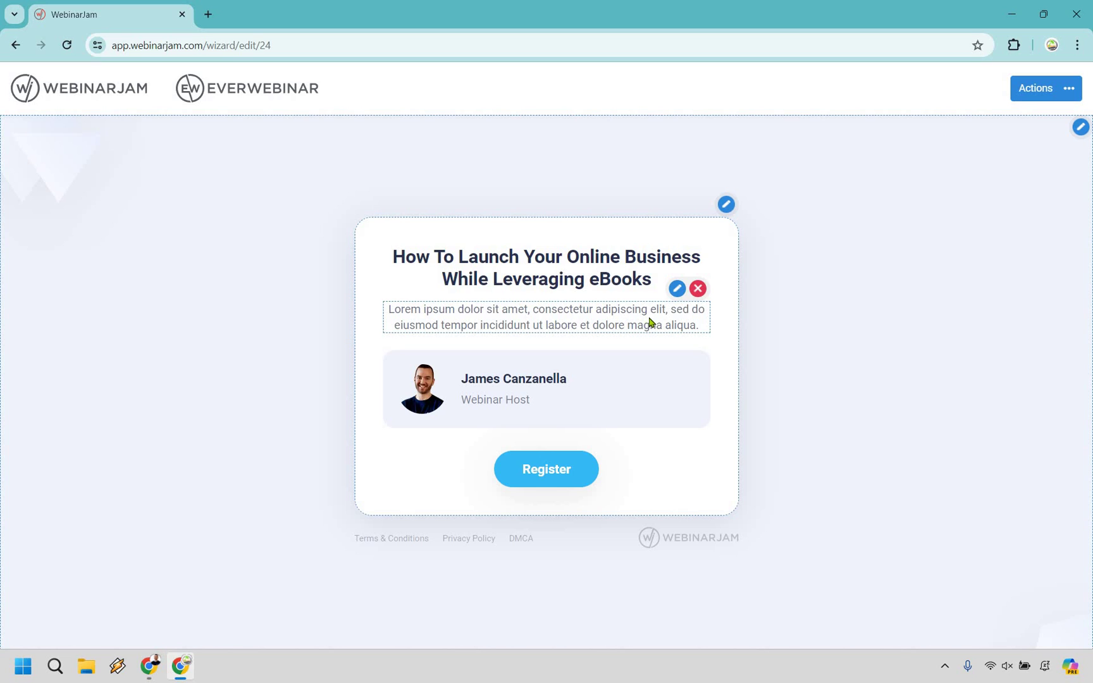
{"action": "left_click", "coordinate": [677, 291]}
{"action": "left_click", "coordinate": [664, 308]}
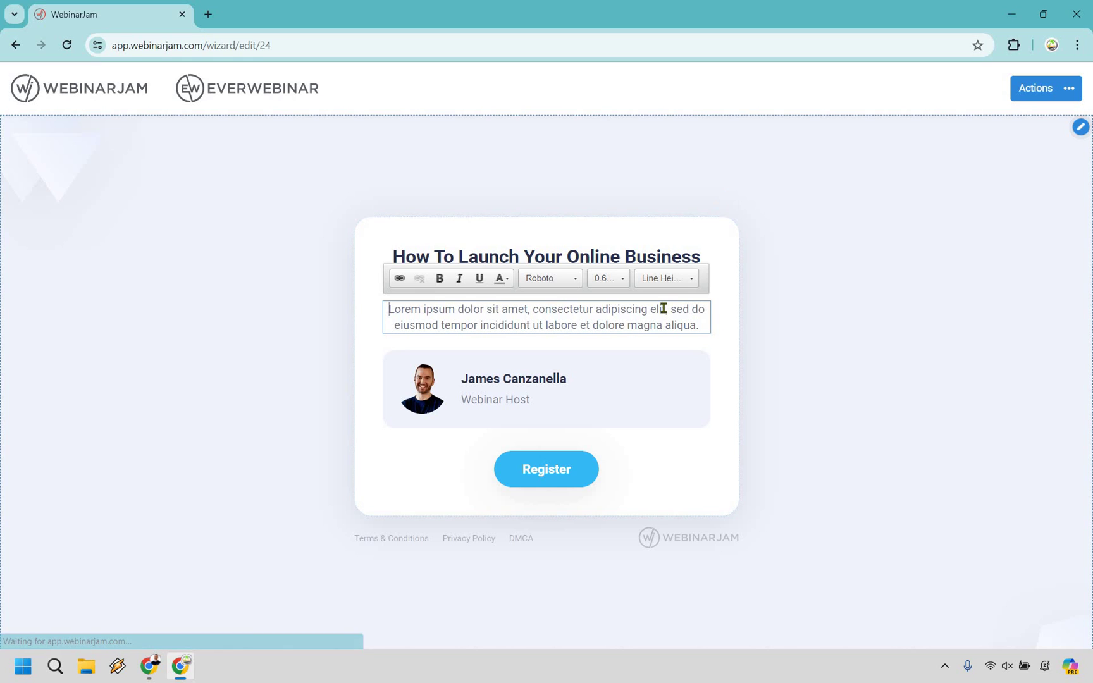
{"action": "triple_click", "coordinate": [664, 309]}
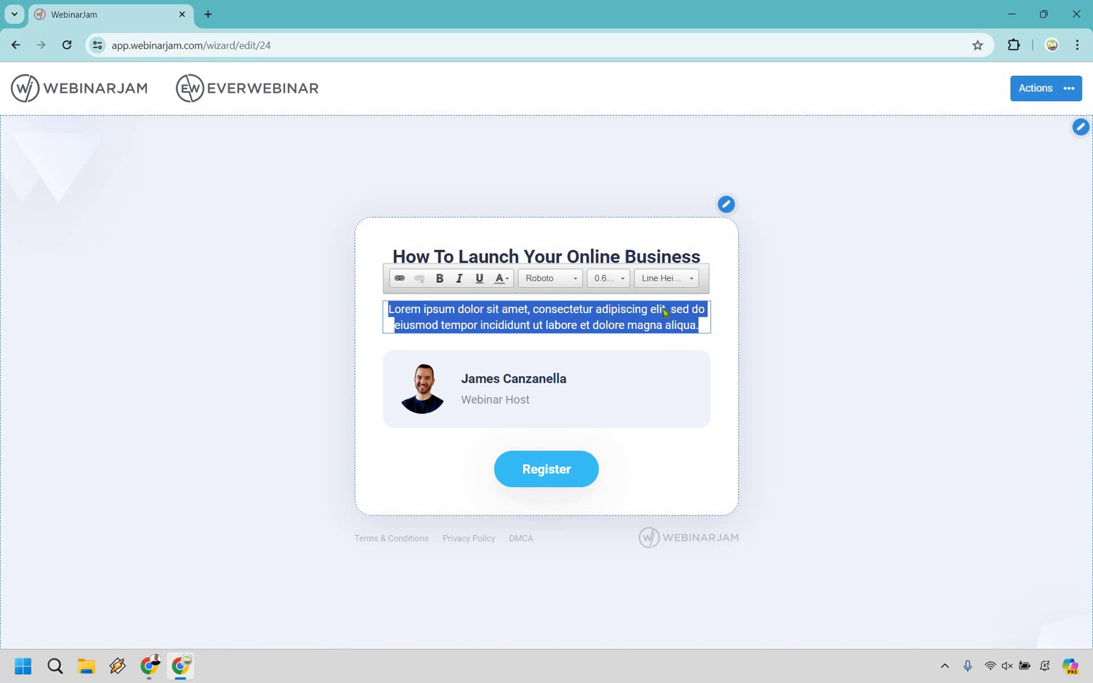
{"action": "type", "text": "Add a little but"}
{"action": "key", "text": "BackSpace"}
{"action": "key", "text": "BackSpace"}
{"action": "type", "text": "it more"}
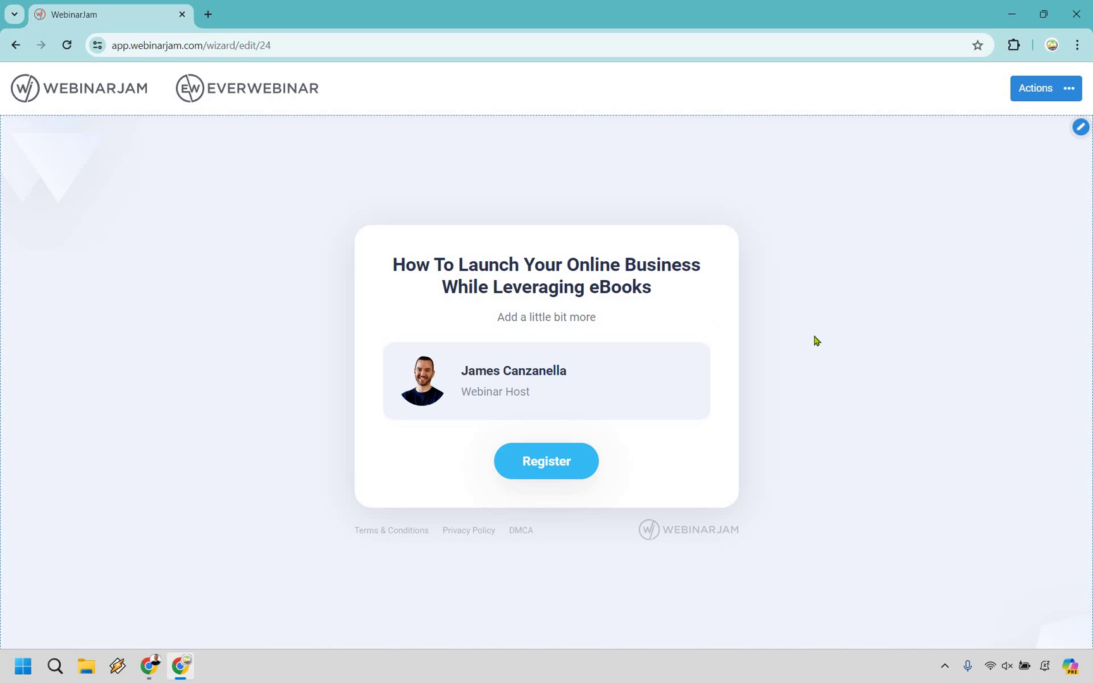
Preview the customized registration page, check its content and Register button, and return to the builder
{"action": "mouse_move", "coordinate": [573, 267]}
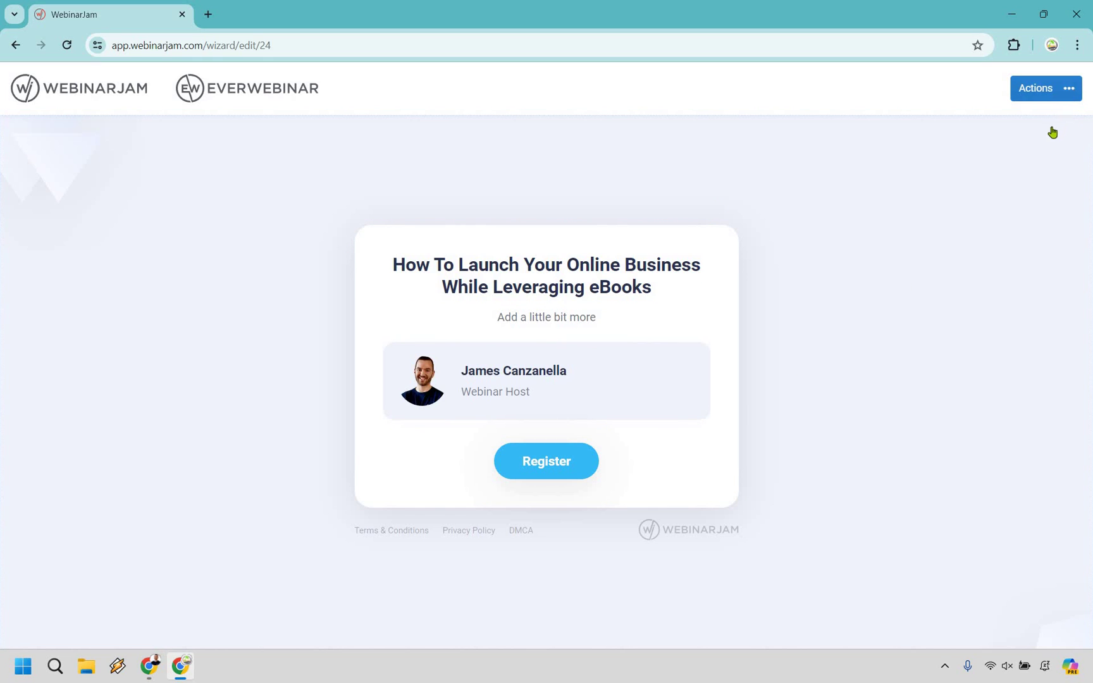
{"action": "left_click", "coordinate": [1051, 89]}
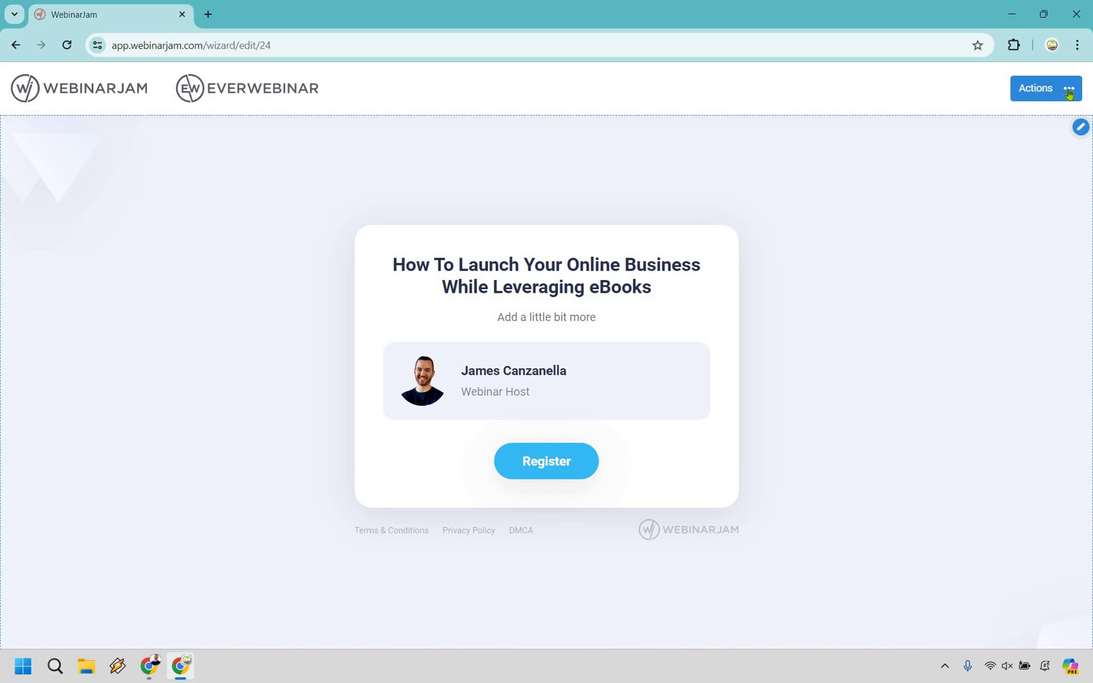
{"action": "left_click", "coordinate": [1069, 90]}
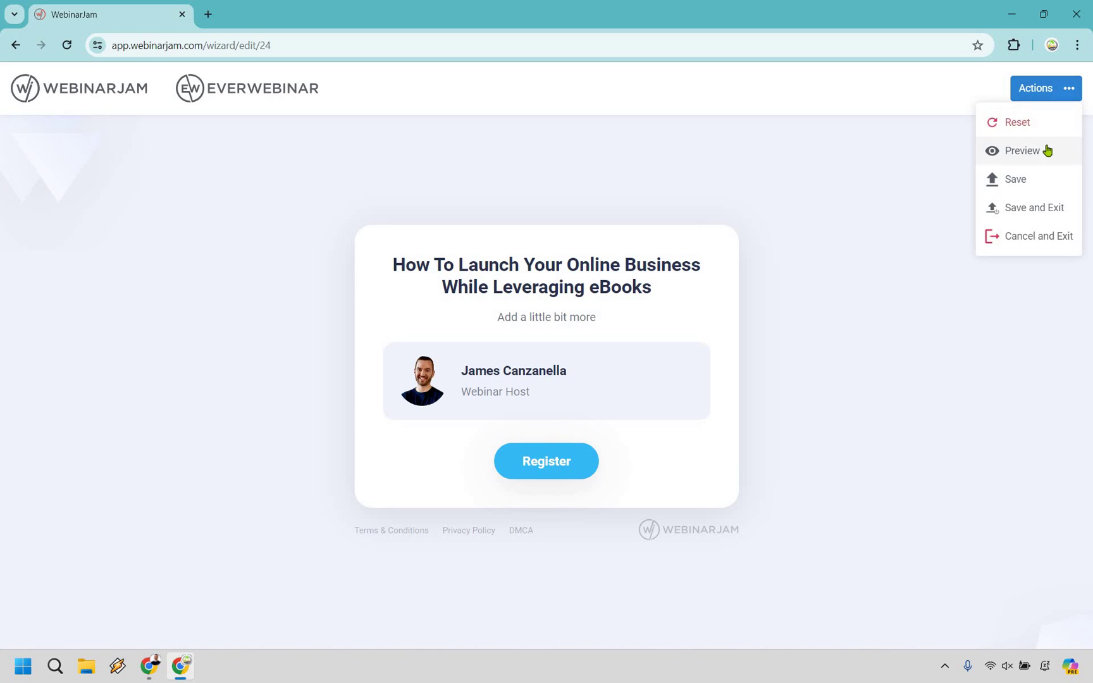
{"action": "left_click", "coordinate": [1027, 180]}
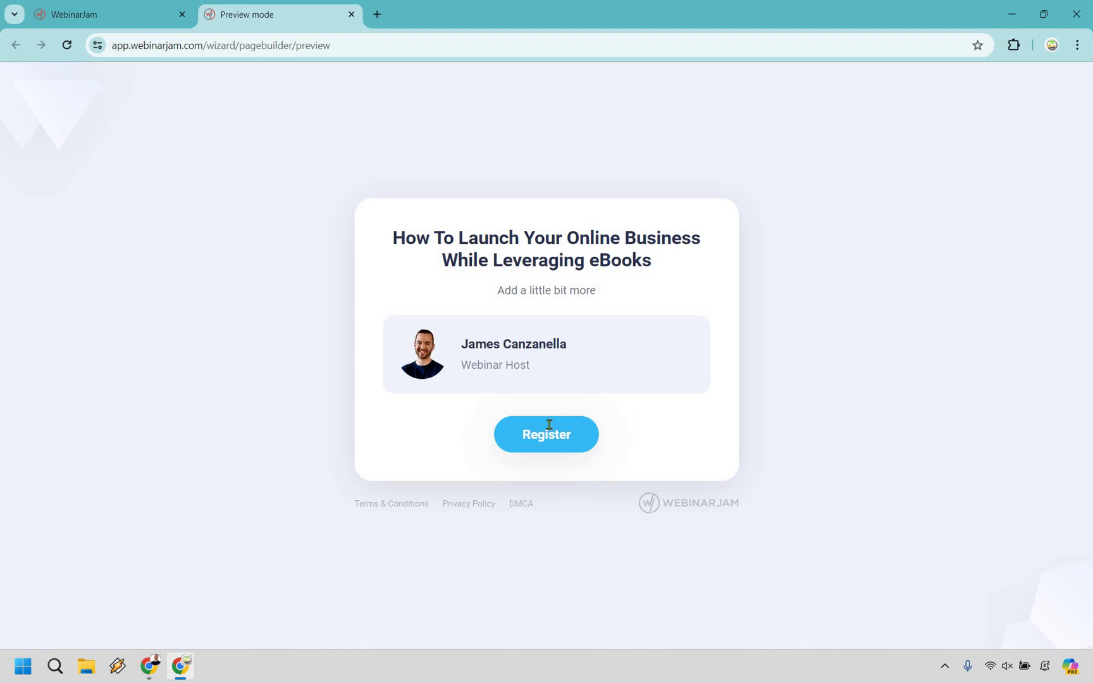
{"action": "mouse_move", "coordinate": [627, 442]}
{"action": "left_click", "coordinate": [351, 17]}
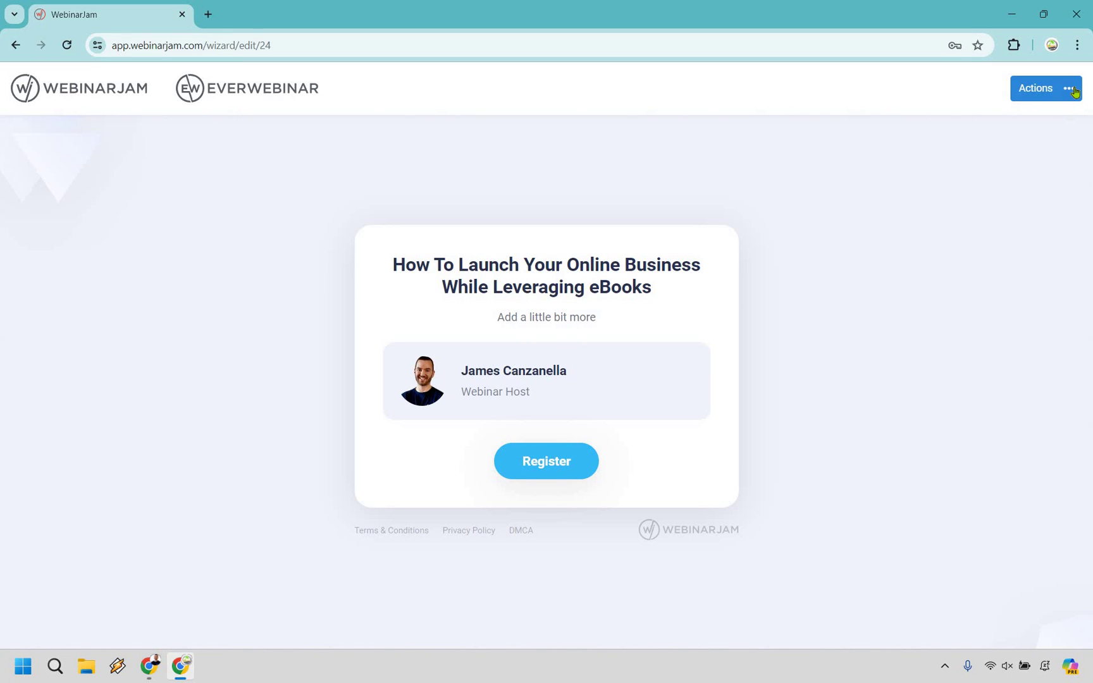
Save the customized page, exit the builder, and save the registration page design
{"action": "left_click", "coordinate": [1072, 90]}
{"action": "left_click", "coordinate": [1042, 211]}
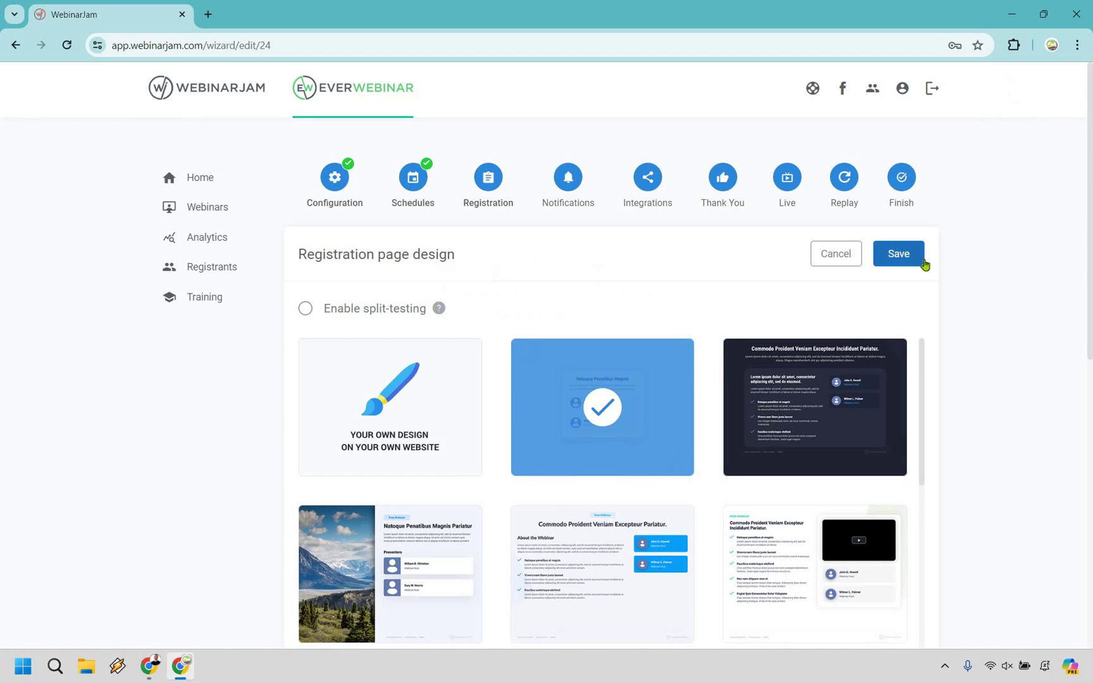
{"action": "left_click", "coordinate": [922, 260]}
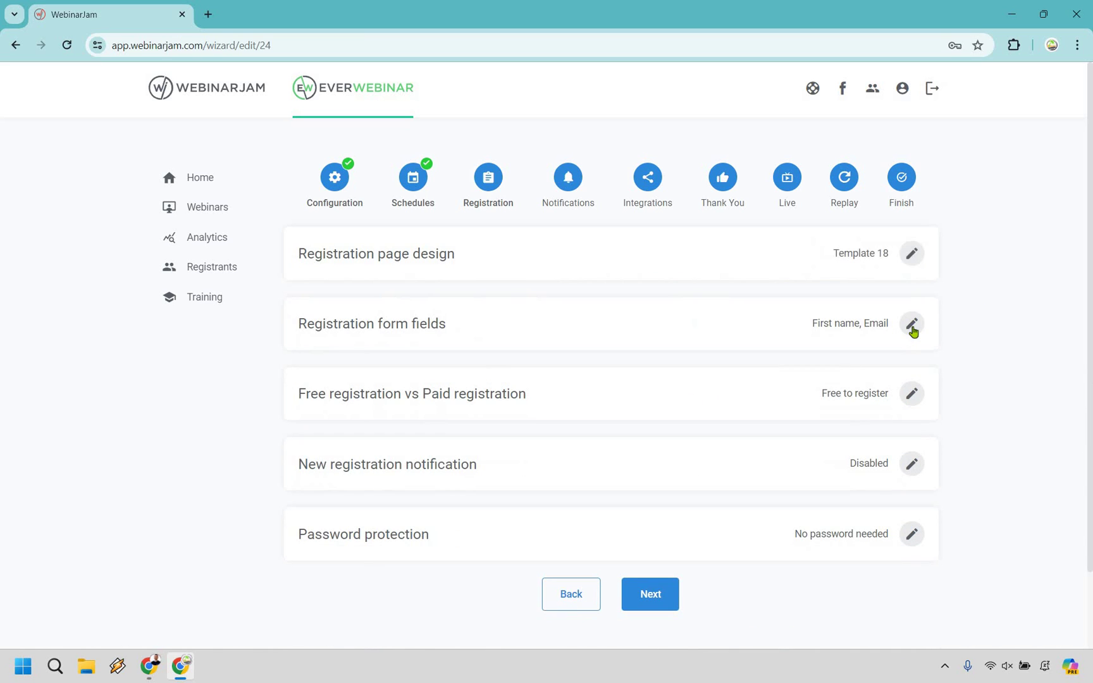
Try out the optional last name and phone number fields, but save the registration form with only first name and email
{"action": "left_click", "coordinate": [913, 337]}
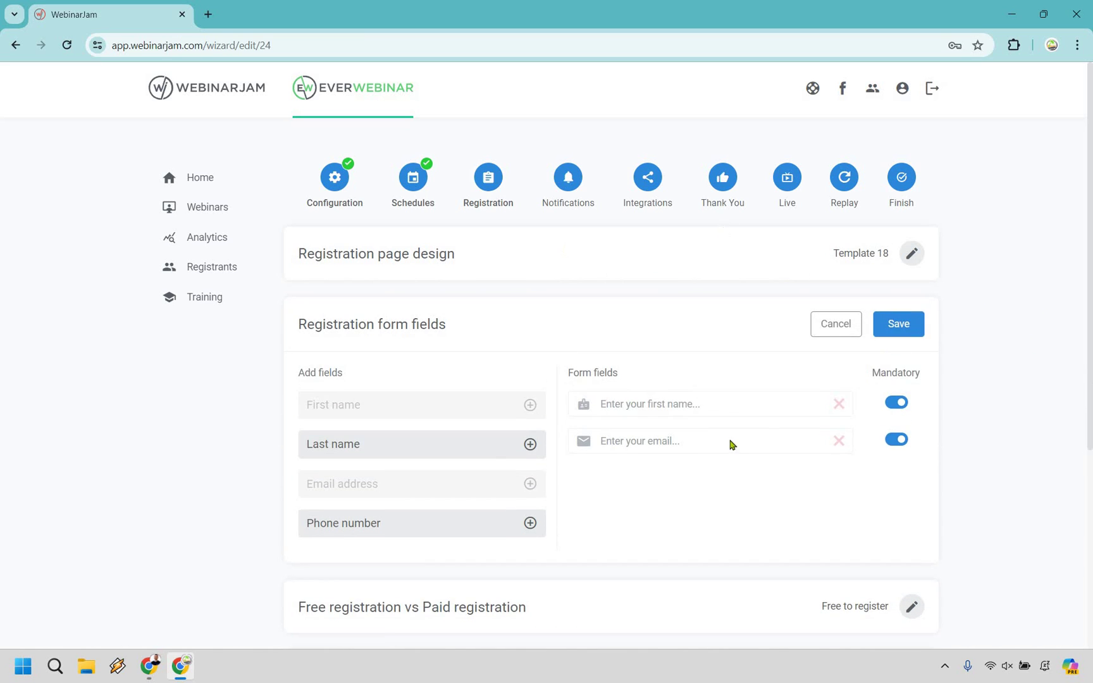
{"action": "scroll", "coordinate": [730, 444], "scroll_direction": "down", "scroll_amount": 1}
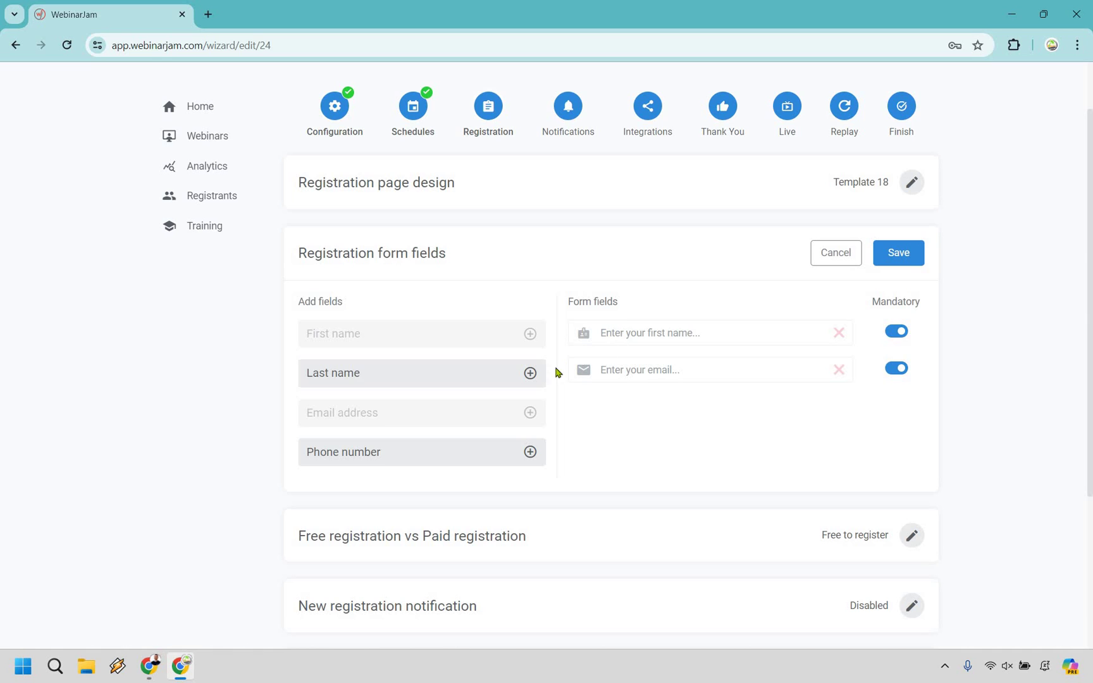
{"action": "left_click", "coordinate": [531, 373]}
{"action": "left_click", "coordinate": [531, 452]}
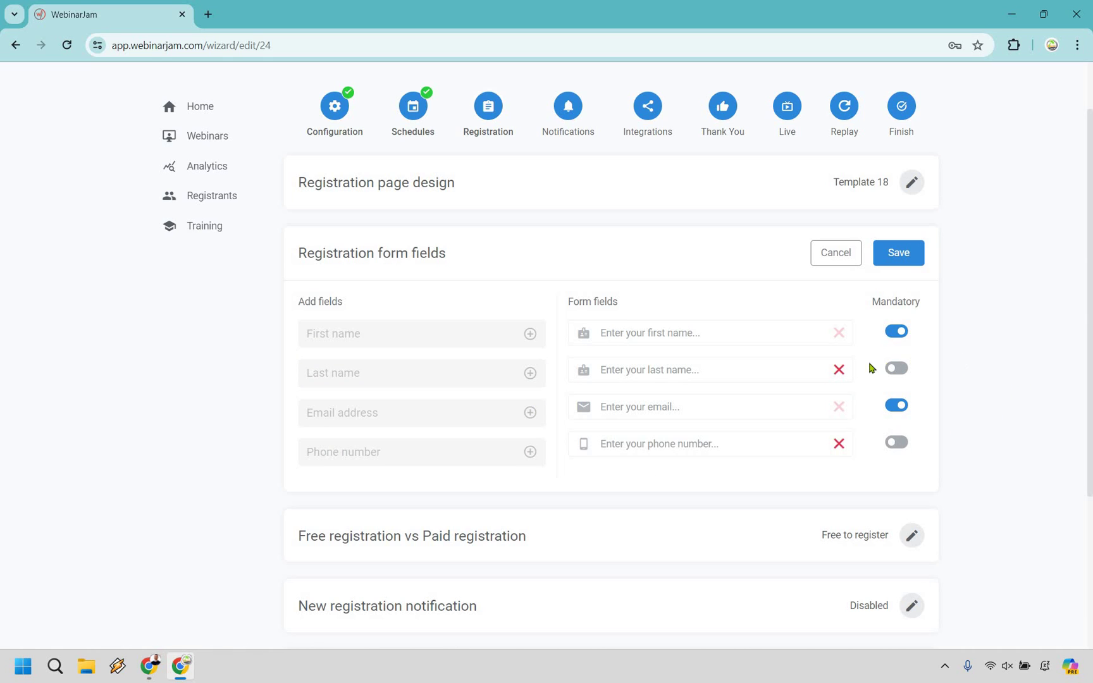
{"action": "left_click", "coordinate": [840, 371]}
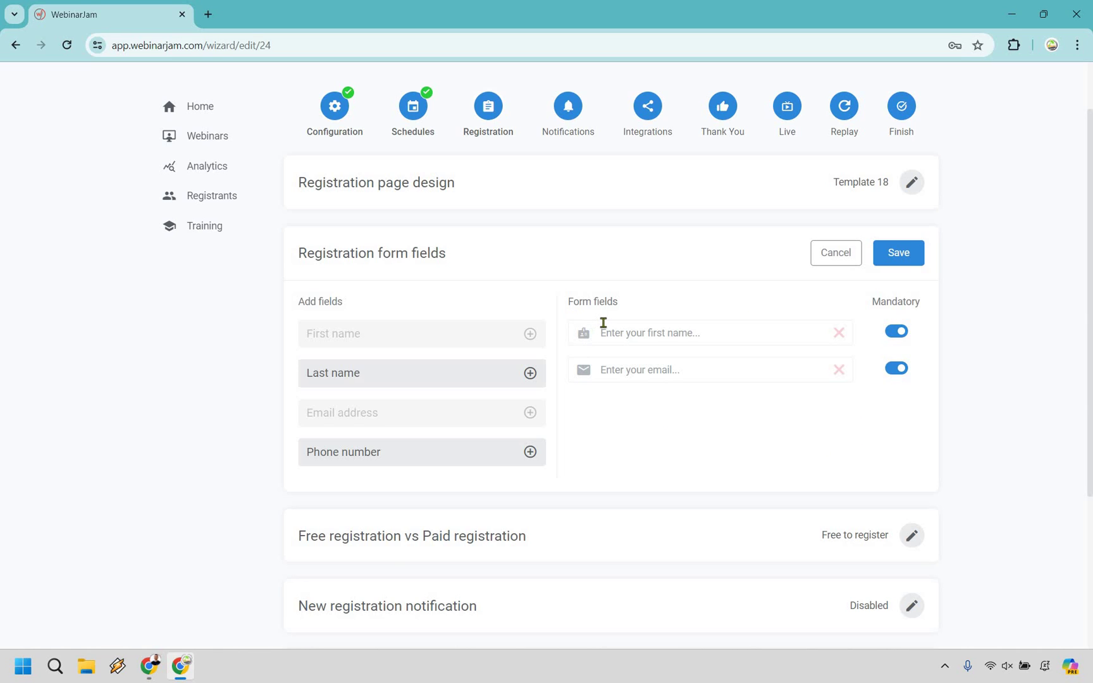
{"action": "left_click", "coordinate": [910, 254]}
Save the registration as free and open the new registration notification settings, keeping "No notification"
{"action": "left_click", "coordinate": [912, 321]}
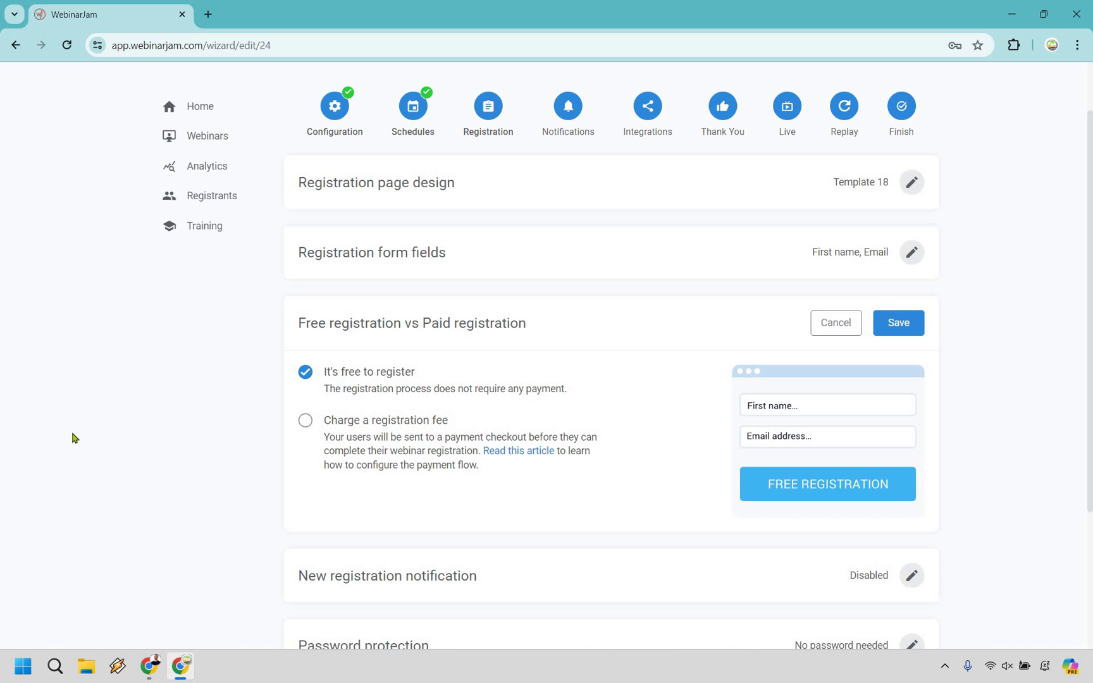
{"action": "left_click", "coordinate": [903, 323]}
{"action": "left_click", "coordinate": [912, 391]}
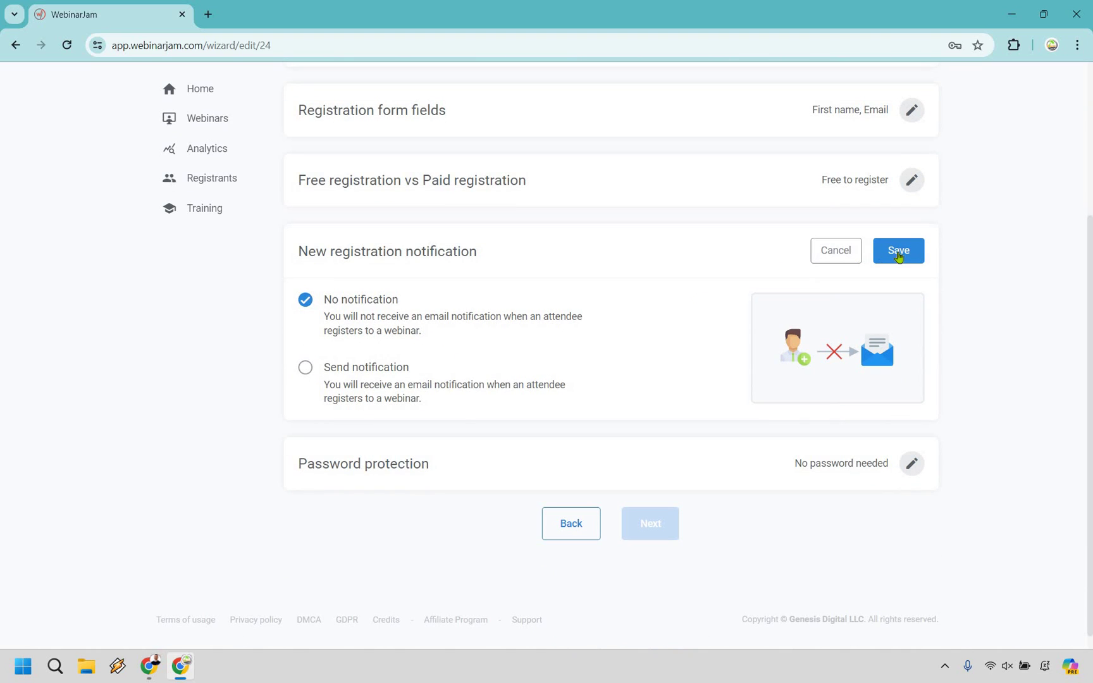
Open the password protection settings and save them with "No password needed"
{"action": "left_click", "coordinate": [914, 450]}
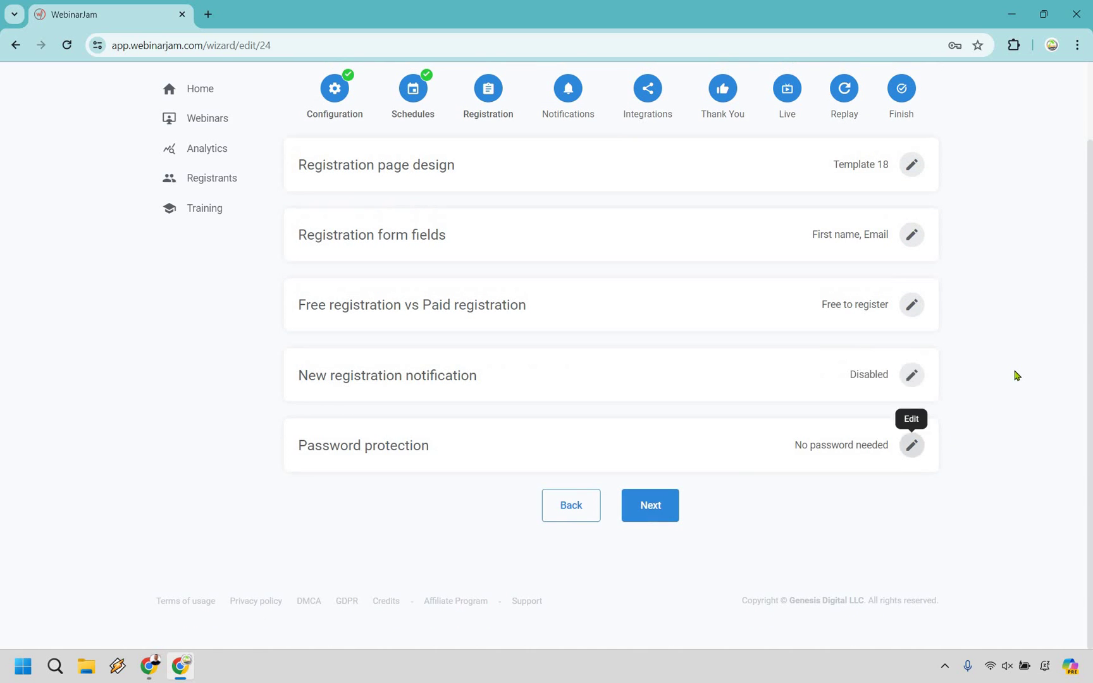
{"action": "scroll", "coordinate": [1012, 367], "scroll_direction": "down", "scroll_amount": 2}
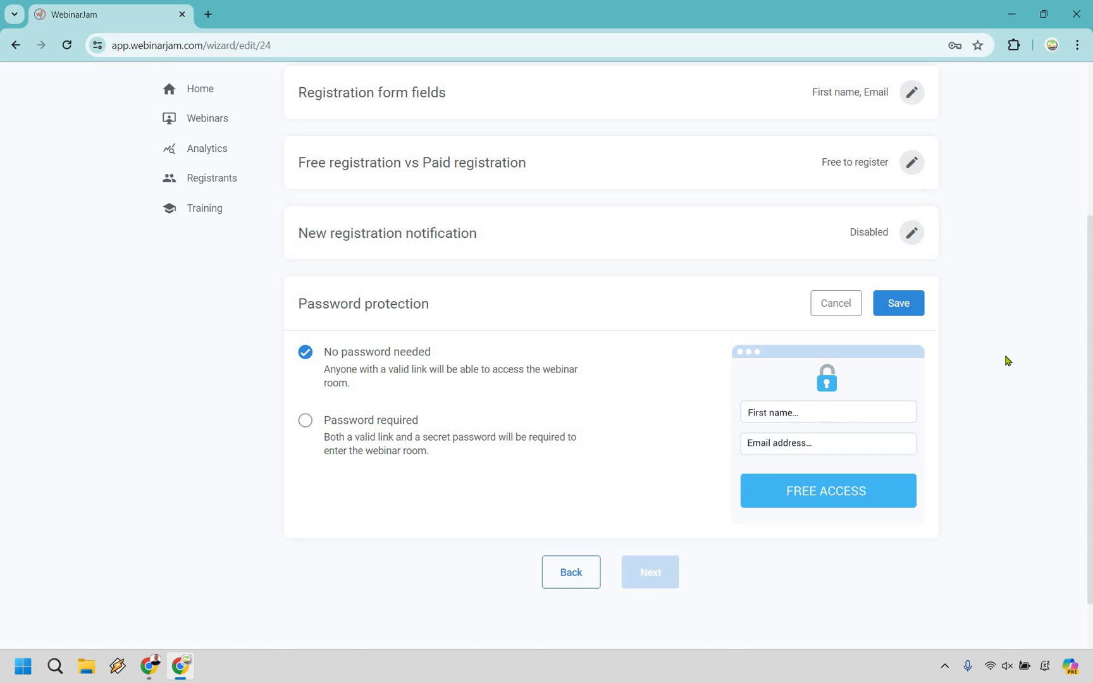
{"action": "left_click", "coordinate": [896, 306]}
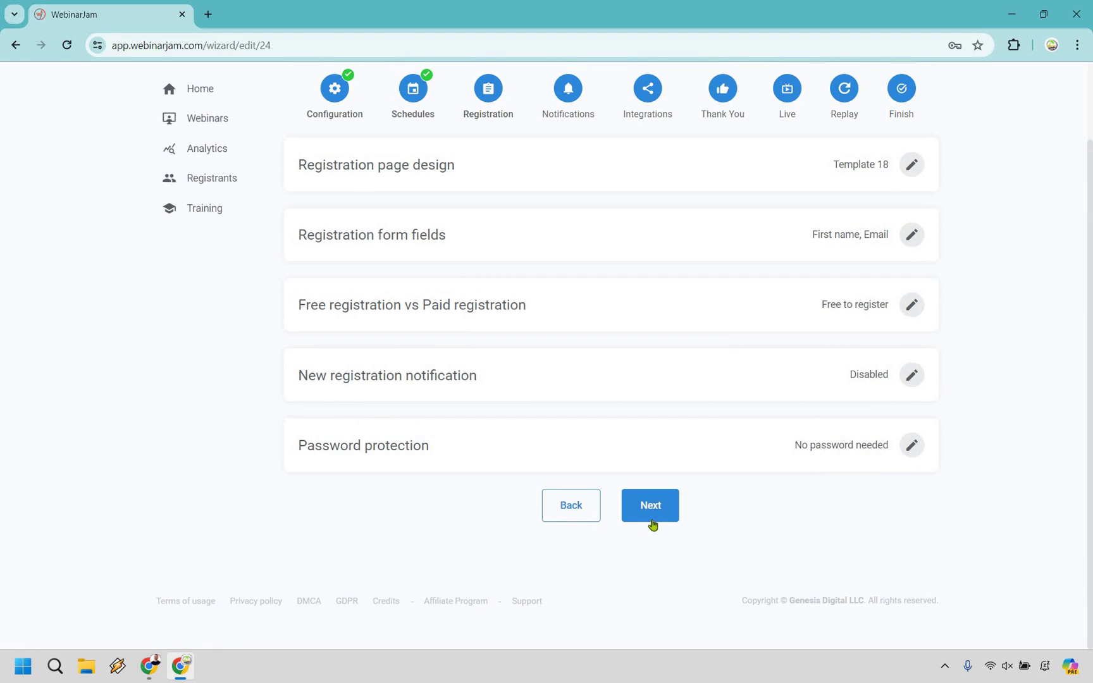
Continue to the notifications stage and save EverWebinar mail as the email gateway
{"action": "key", "text": "Return"}
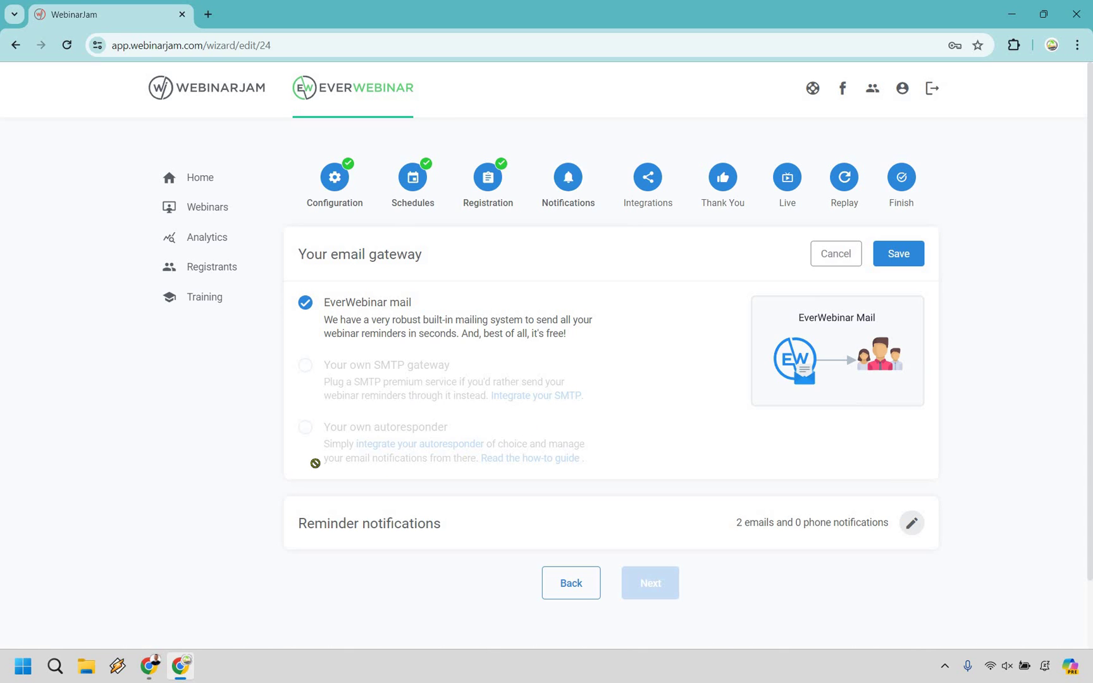
{"action": "left_click", "coordinate": [379, 448]}
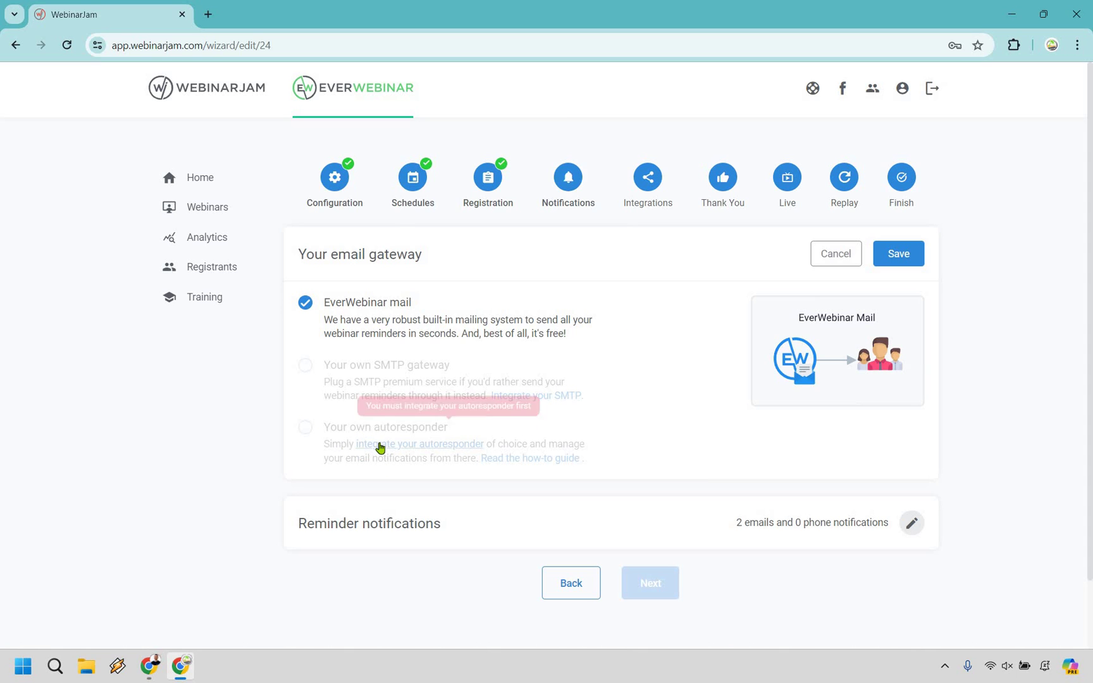
{"action": "left_click", "coordinate": [909, 255]}
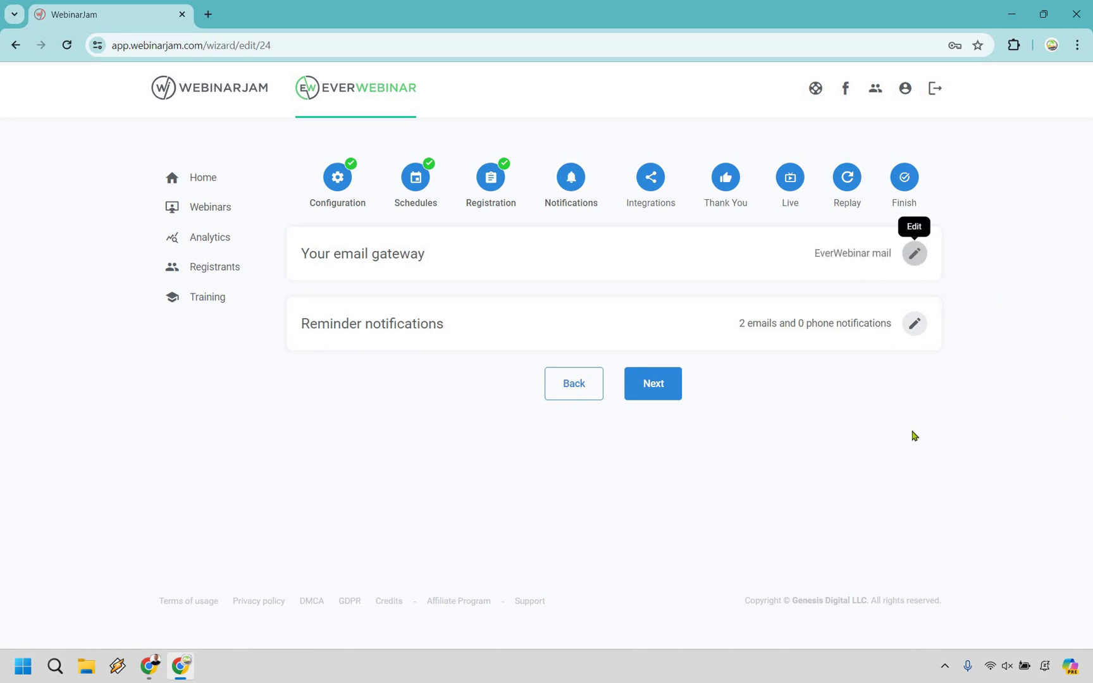
Open the reminder notifications and review the sign-up confirmation email's subject, body and shortcodes
{"action": "left_click", "coordinate": [915, 323]}
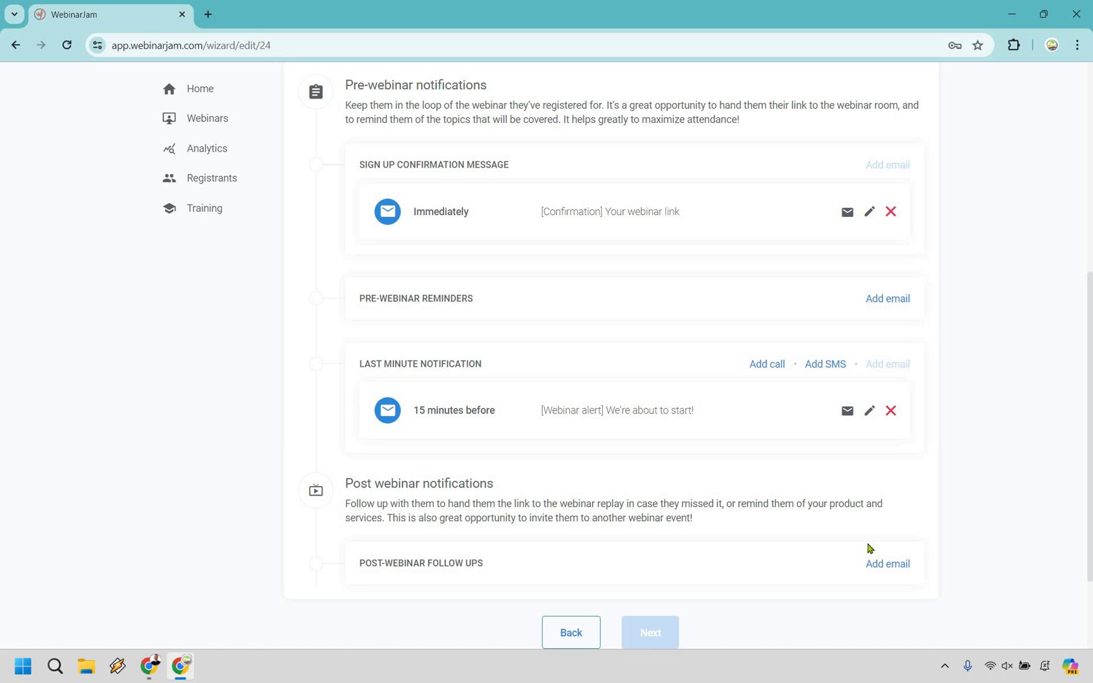
{"action": "left_click", "coordinate": [871, 213]}
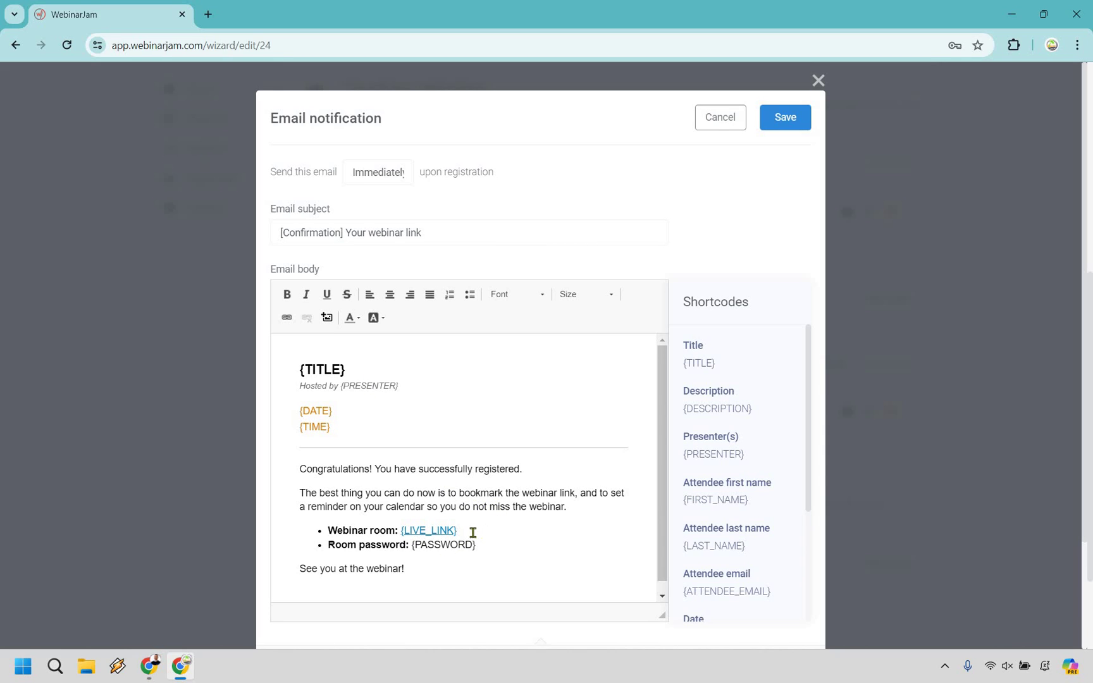
{"action": "scroll", "coordinate": [475, 532], "scroll_direction": "down", "scroll_amount": 1}
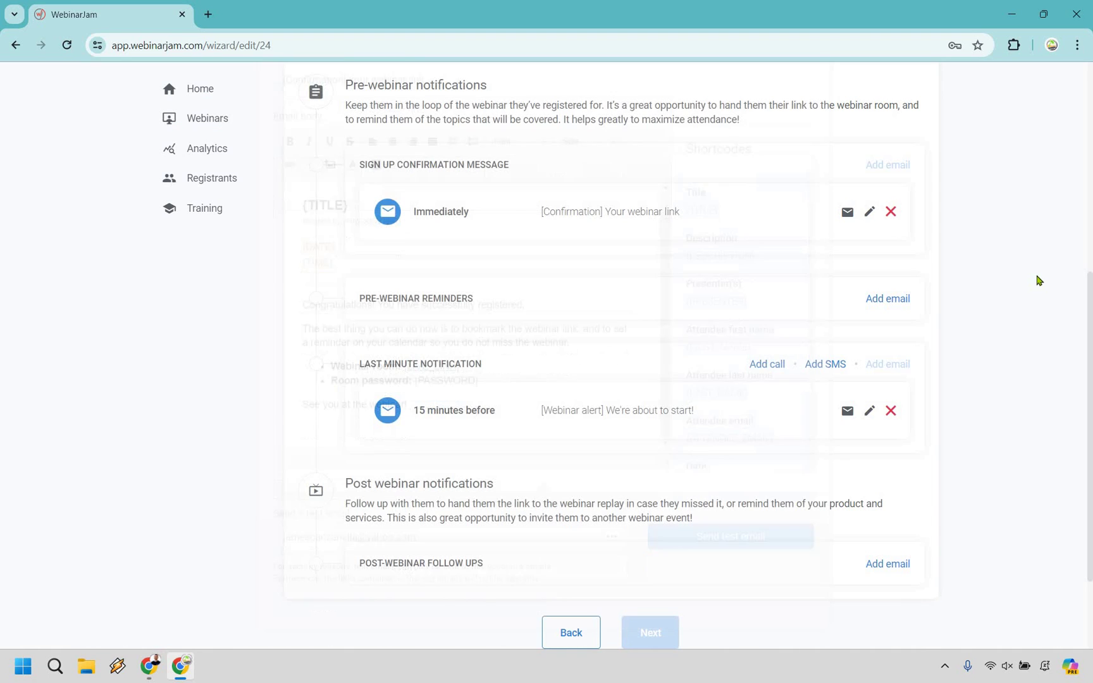
{"action": "left_click", "coordinate": [1060, 236]}
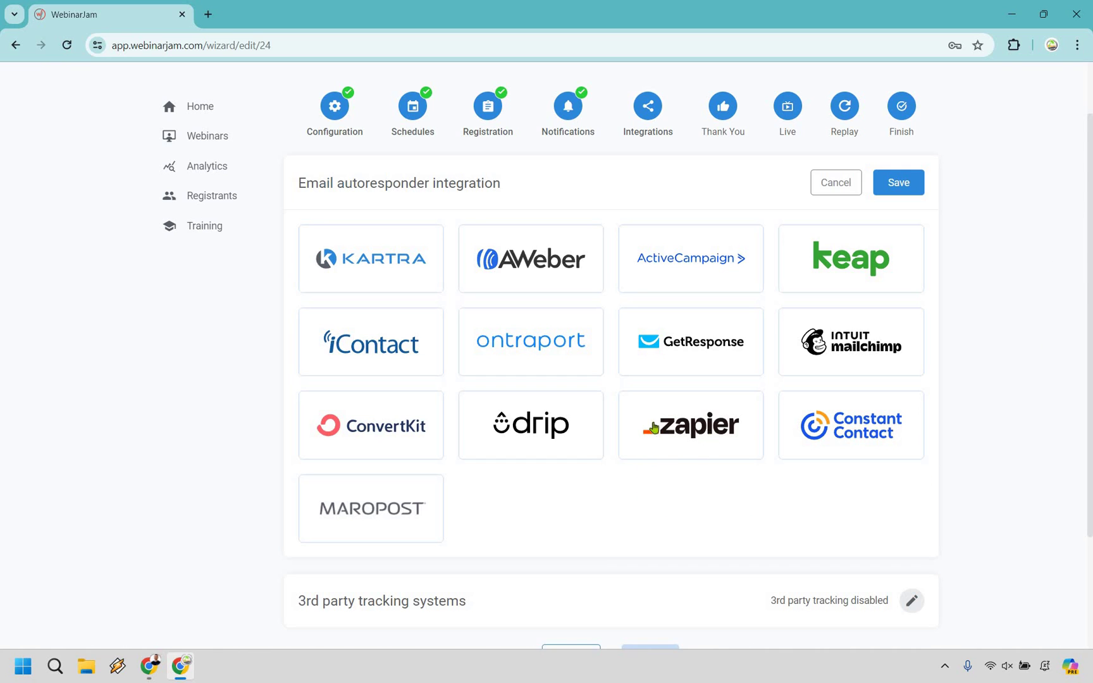
Save the email autoresponder integration without connecting a provider, and save third-party tracking as "I don't use any 3rd party tracking"
{"action": "mouse_move", "coordinate": [685, 422]}
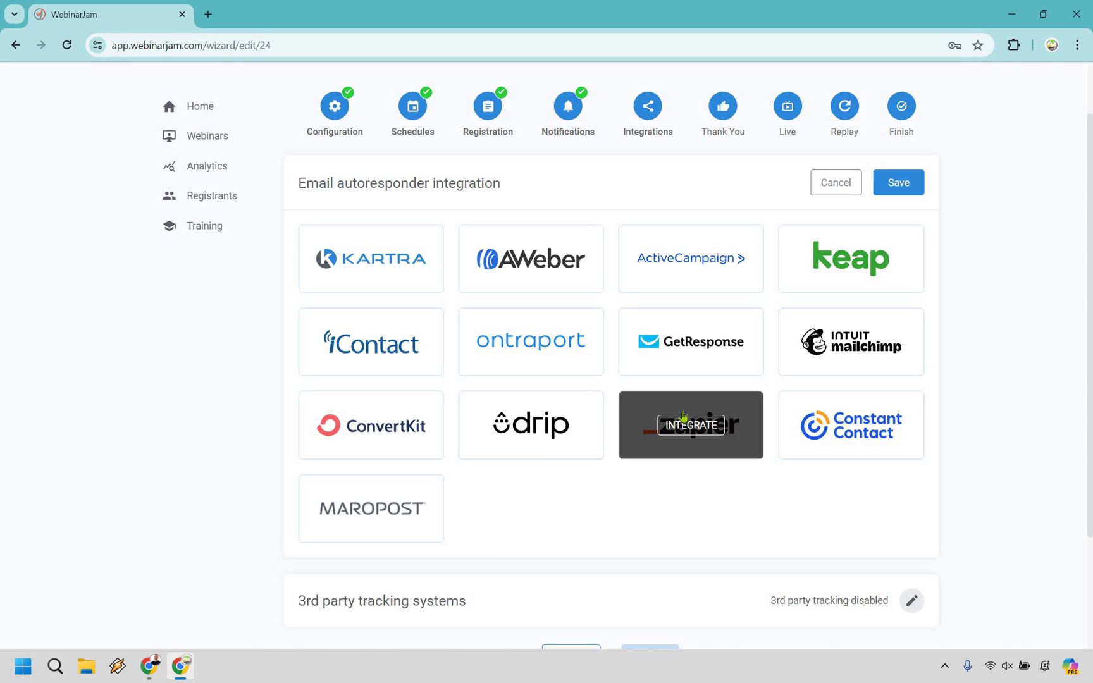
{"action": "left_click", "coordinate": [918, 185]}
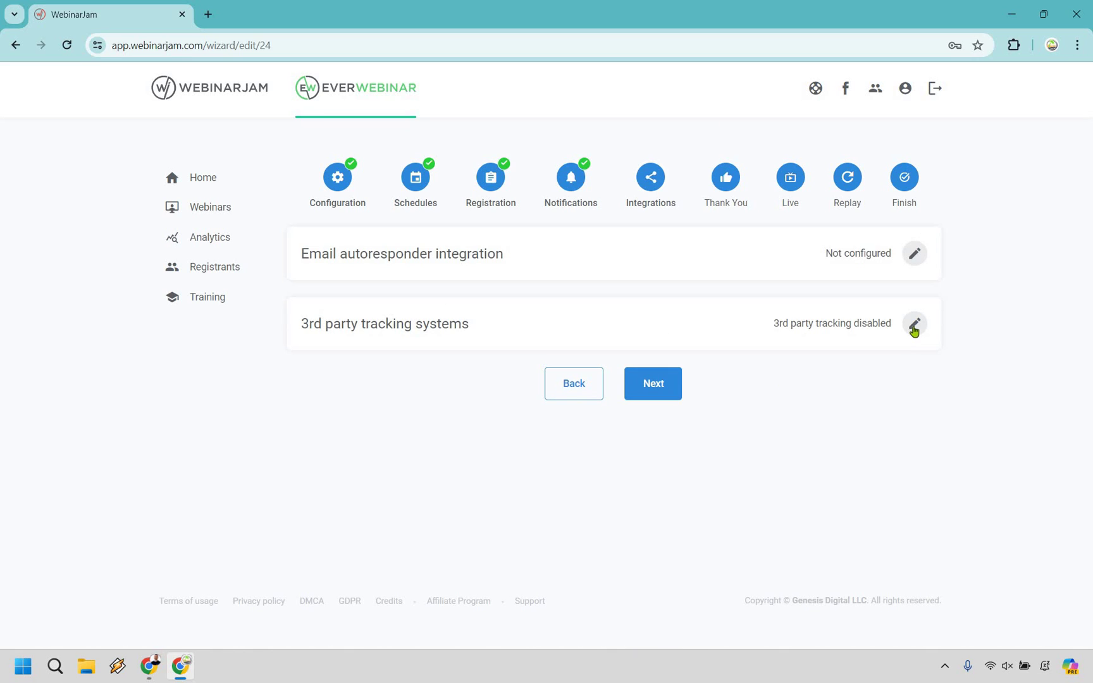
{"action": "left_click", "coordinate": [915, 323]}
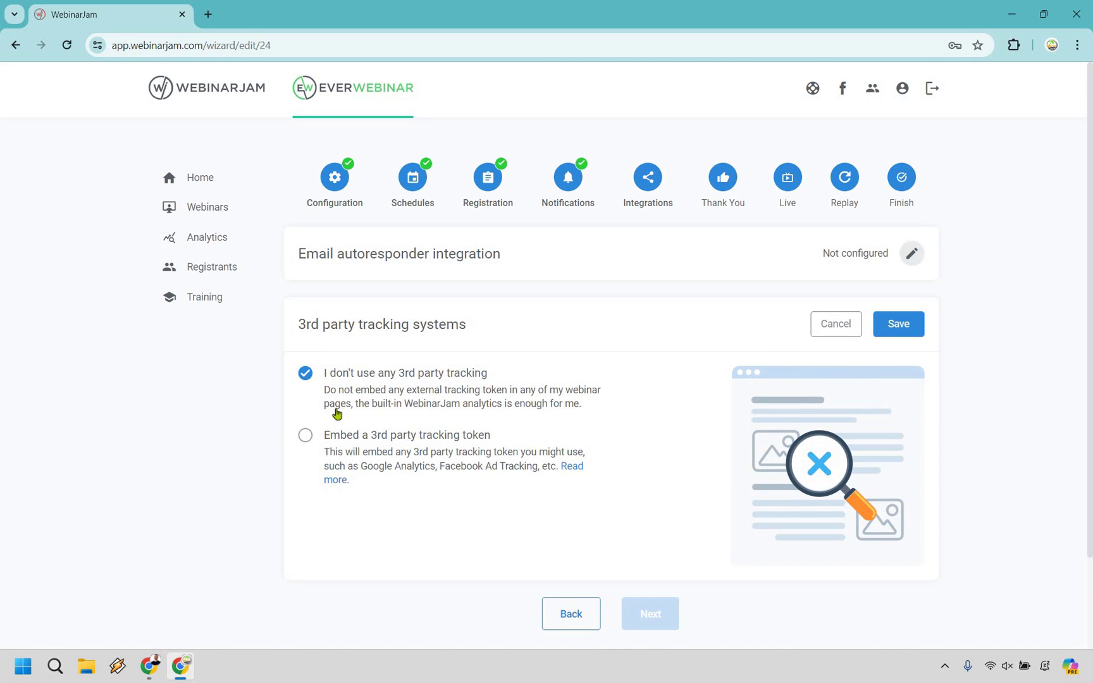
{"action": "scroll", "coordinate": [485, 398], "scroll_direction": "down", "scroll_amount": 1}
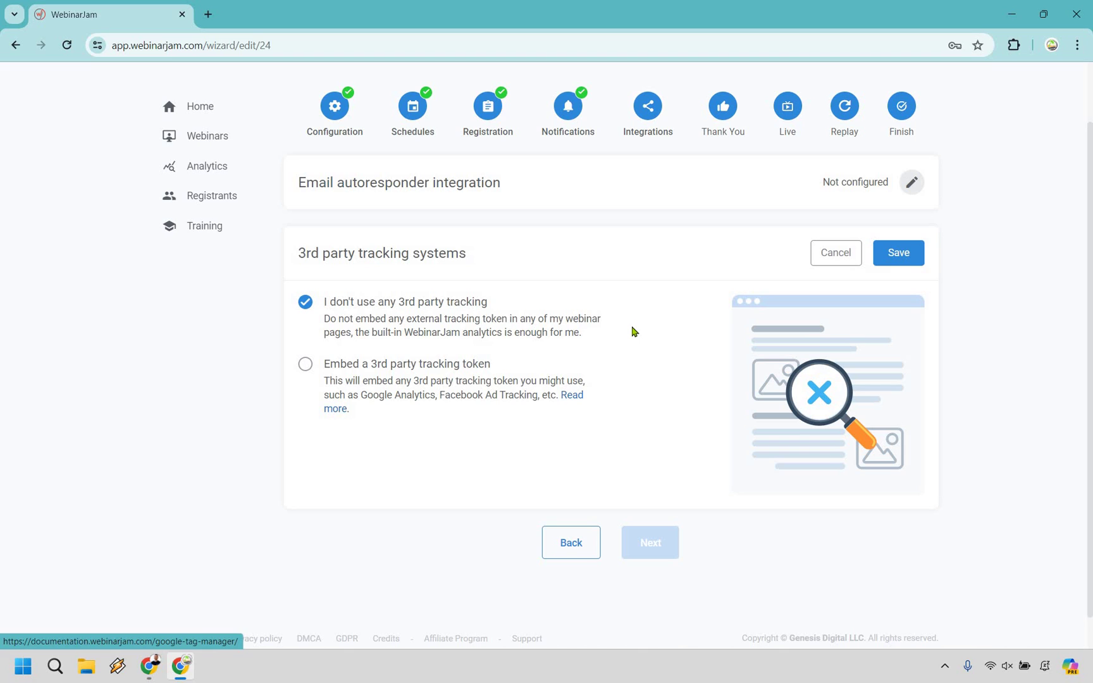
{"action": "left_click", "coordinate": [911, 255]}
Continue to the Thank You stage, compare the custom page option, and save EverWebinar's default confirmation page
{"action": "left_click", "coordinate": [672, 384]}
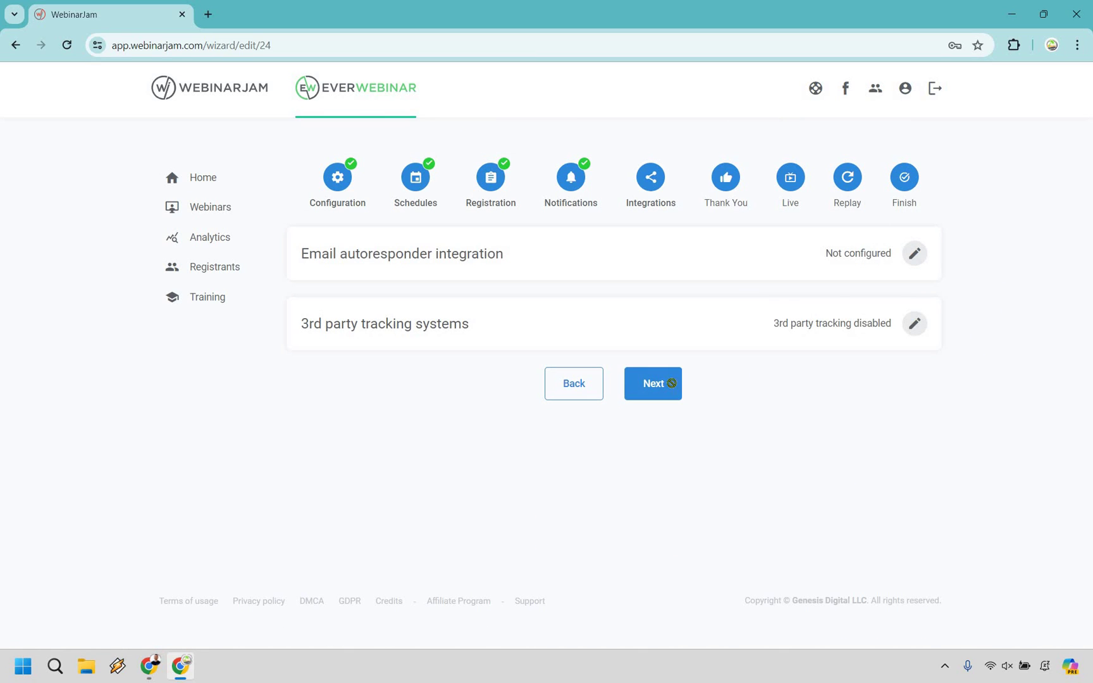
{"action": "left_click", "coordinate": [921, 257]}
{"action": "left_click", "coordinate": [306, 394]}
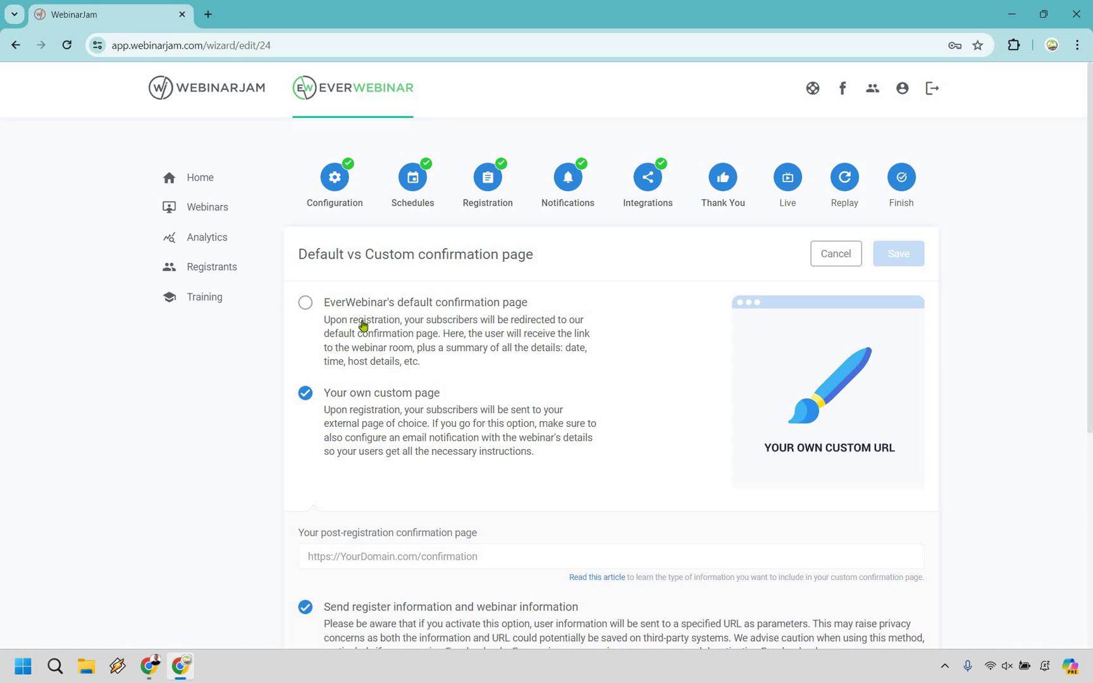
{"action": "left_click", "coordinate": [528, 350]}
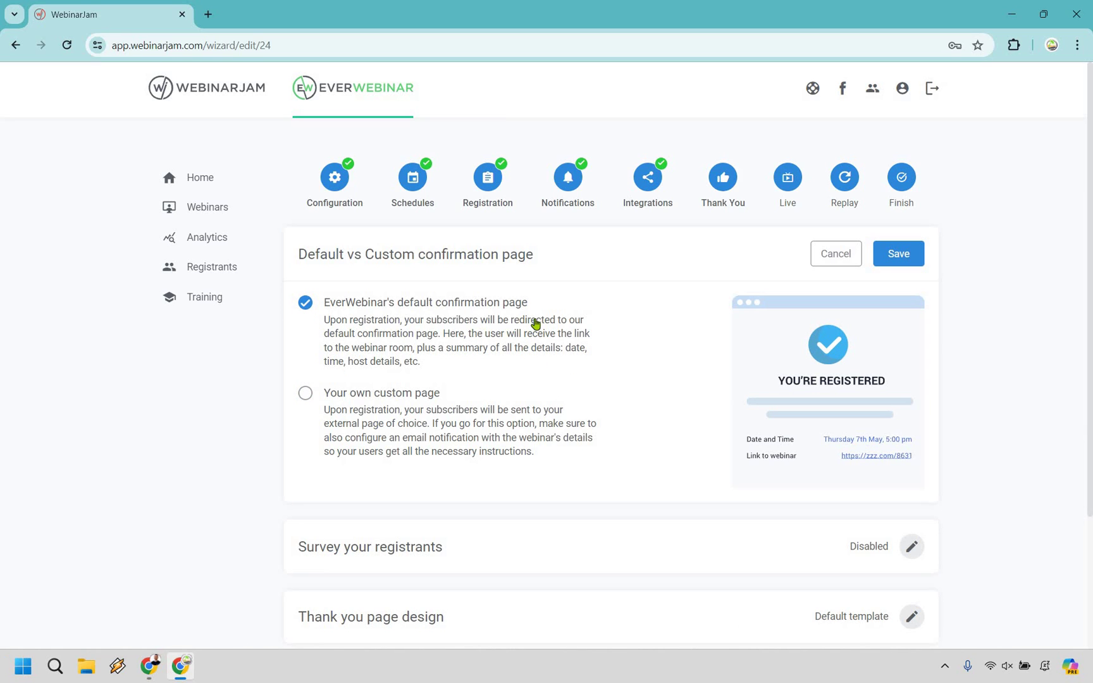
{"action": "left_click", "coordinate": [900, 253]}
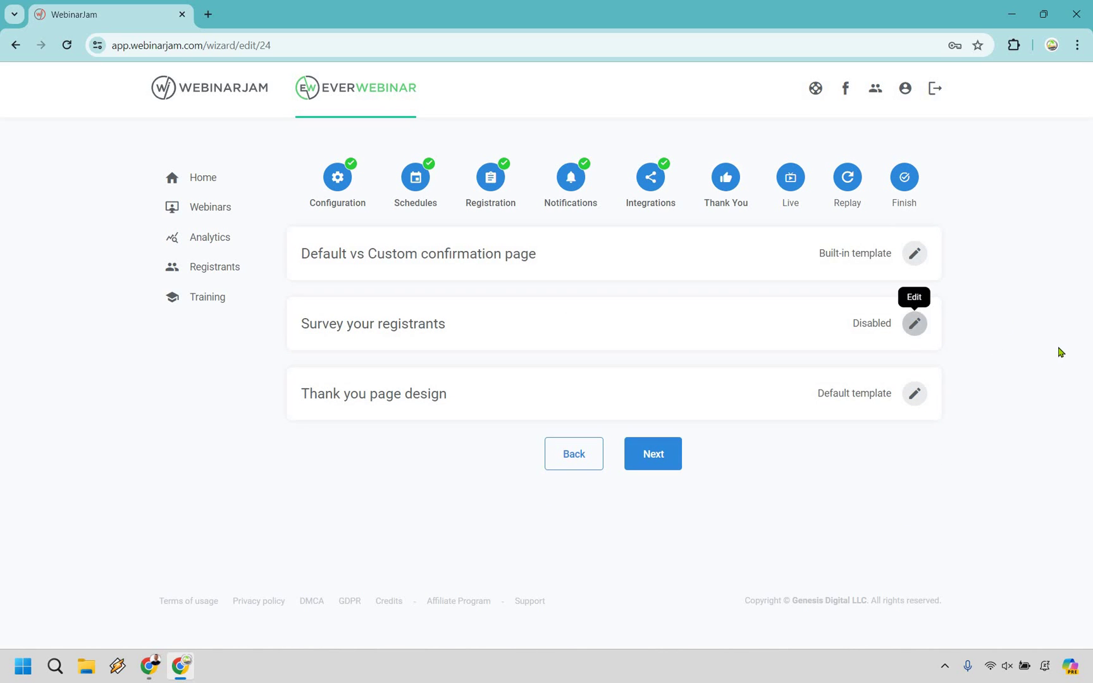
Enable the registrant survey with a one-answer poll, "What is most important about starting a digital business?", offering Freedom, Passion, Creativity and Happiness, and save it
{"action": "left_click", "coordinate": [914, 325]}
{"action": "left_click", "coordinate": [305, 421]}
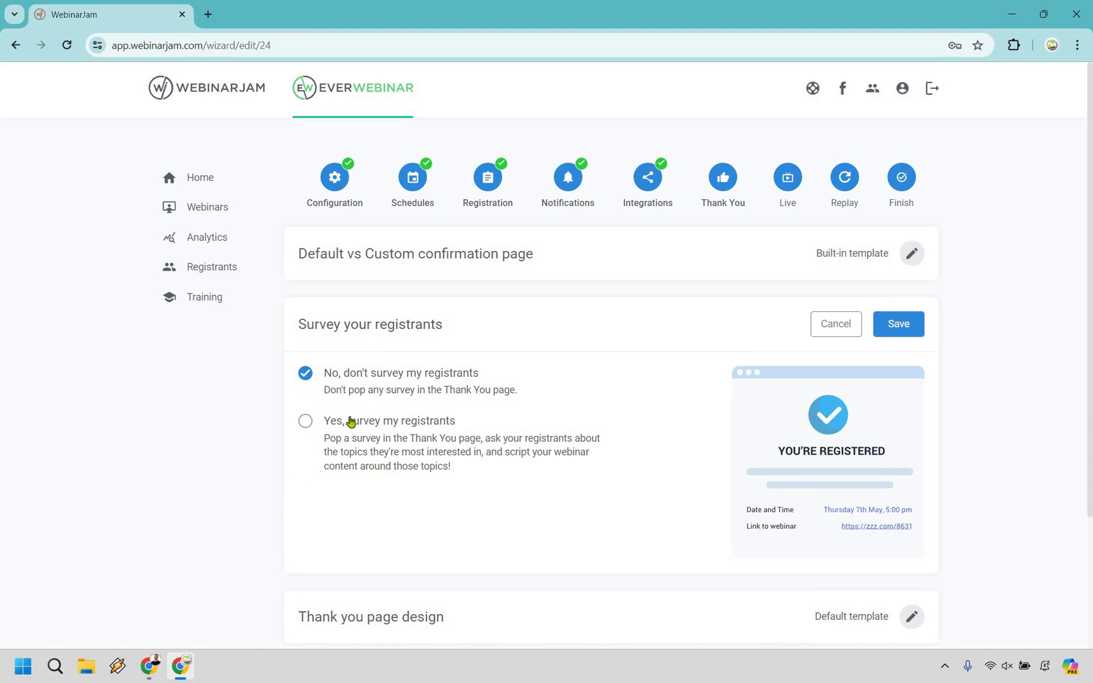
{"action": "scroll", "coordinate": [586, 333], "scroll_direction": "down", "scroll_amount": 5}
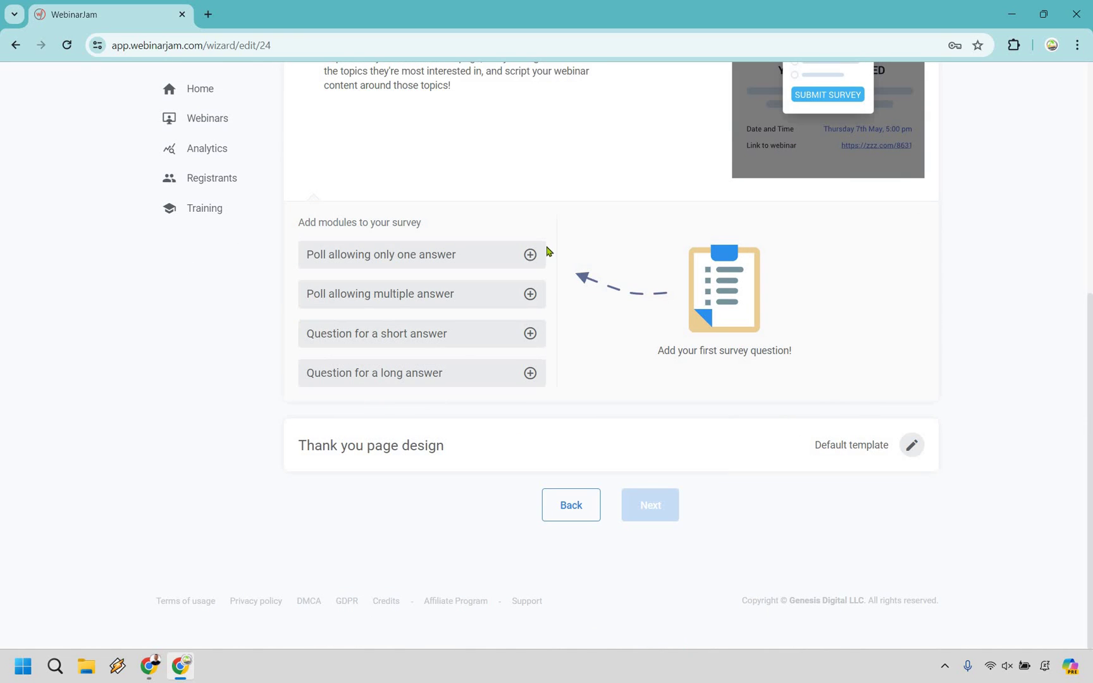
{"action": "left_click", "coordinate": [530, 255]}
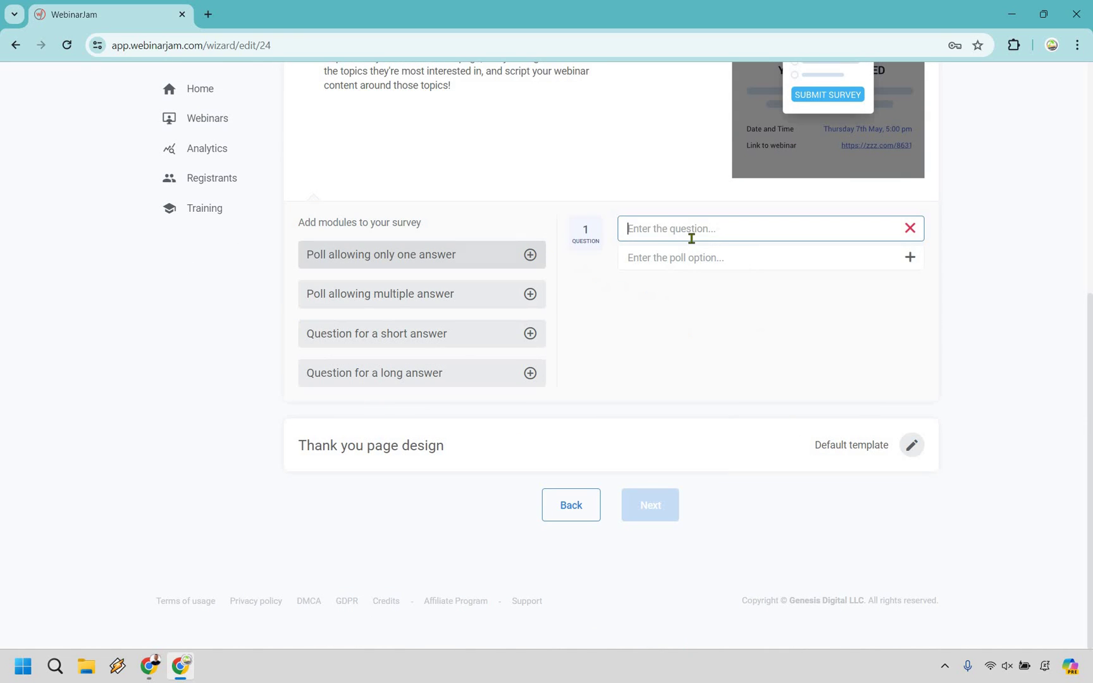
{"action": "type", "text": "What is most important about starting a digital business?"}
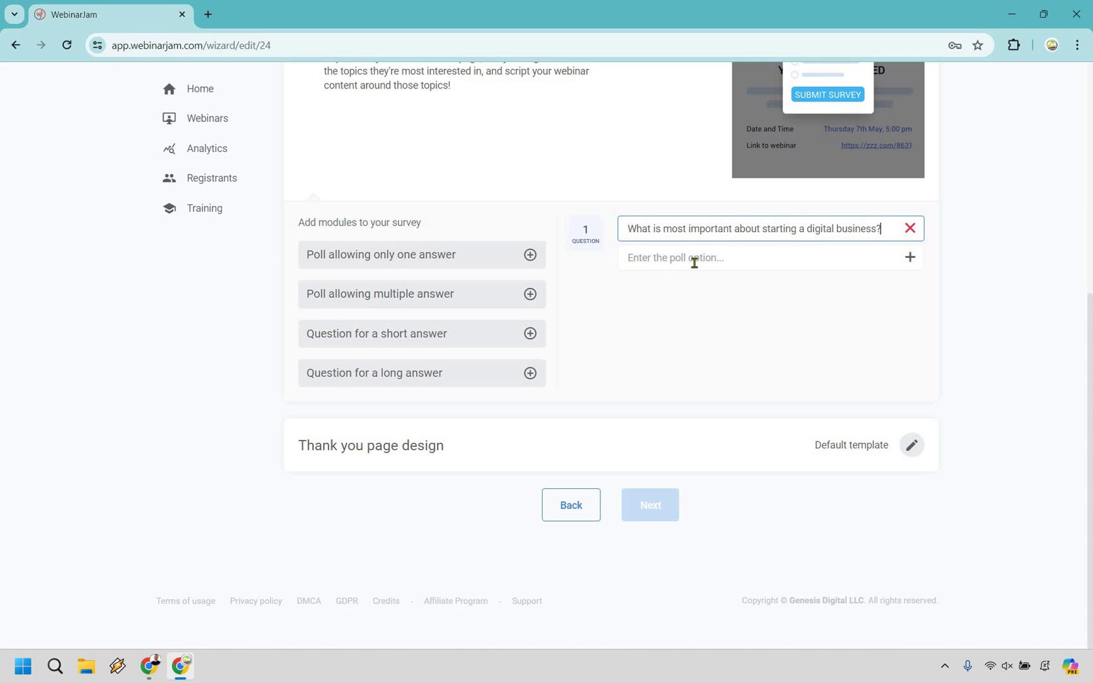
{"action": "left_click", "coordinate": [694, 262]}
{"action": "type", "text": "Freedom Passion Creativity Happiness"}
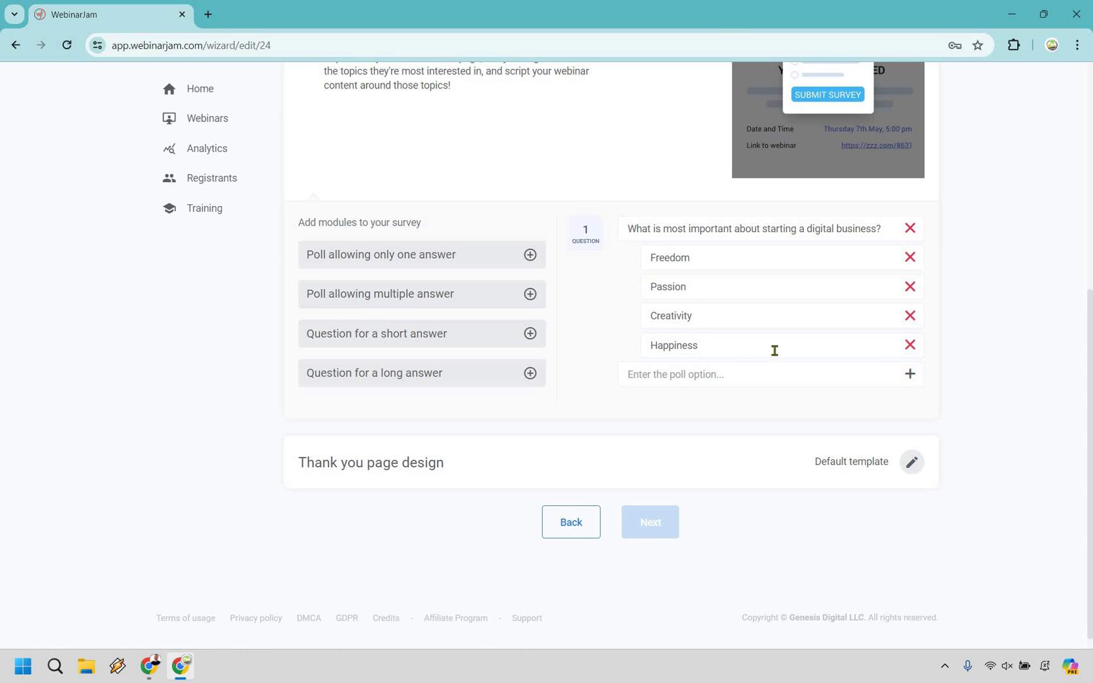
{"action": "scroll", "coordinate": [914, 229], "scroll_direction": "up", "scroll_amount": 5}
Open the first thank-you page template for customizing and check the editing controls of its headline
{"action": "left_click", "coordinate": [914, 229]}
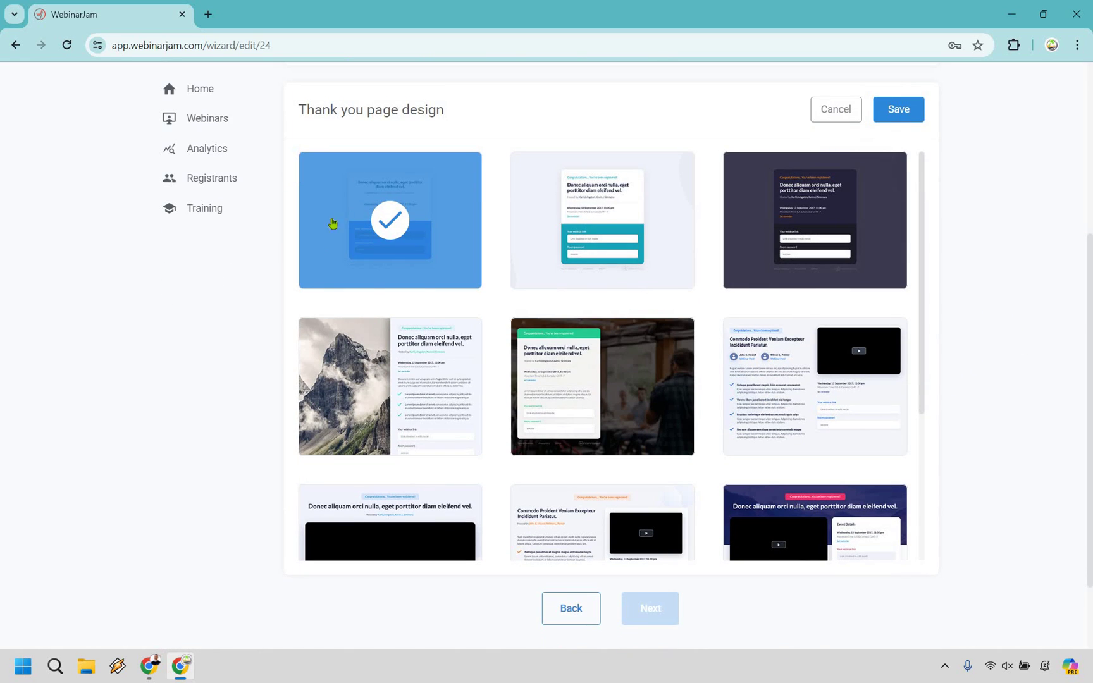
{"action": "mouse_move", "coordinate": [399, 262]}
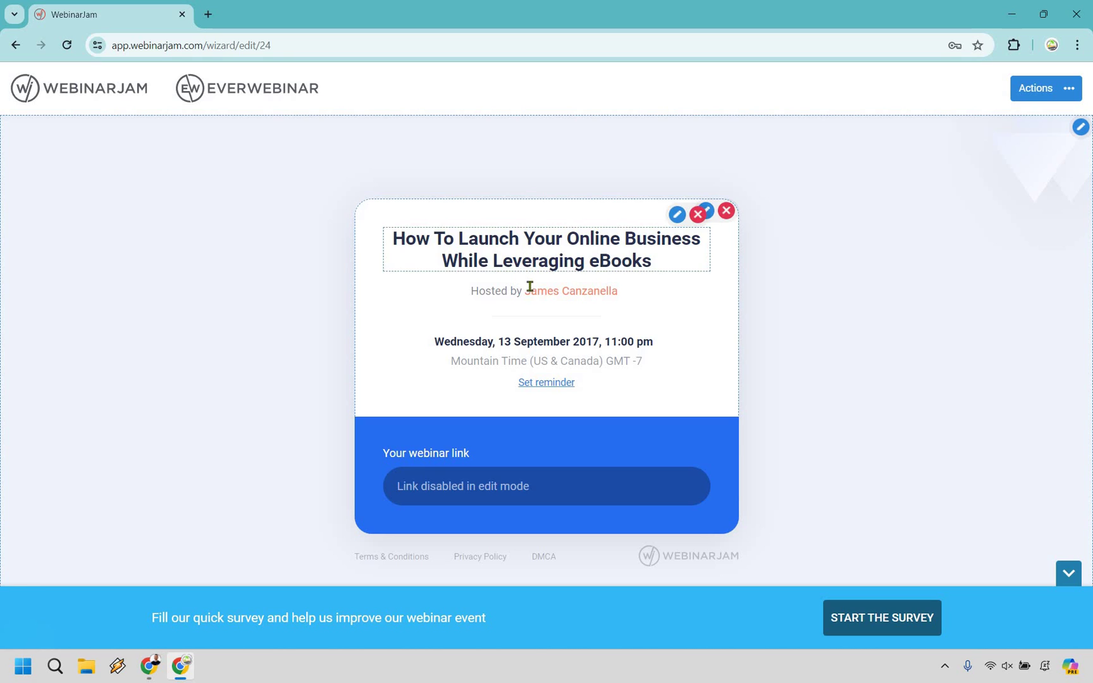
{"action": "triple_click", "coordinate": [559, 261]}
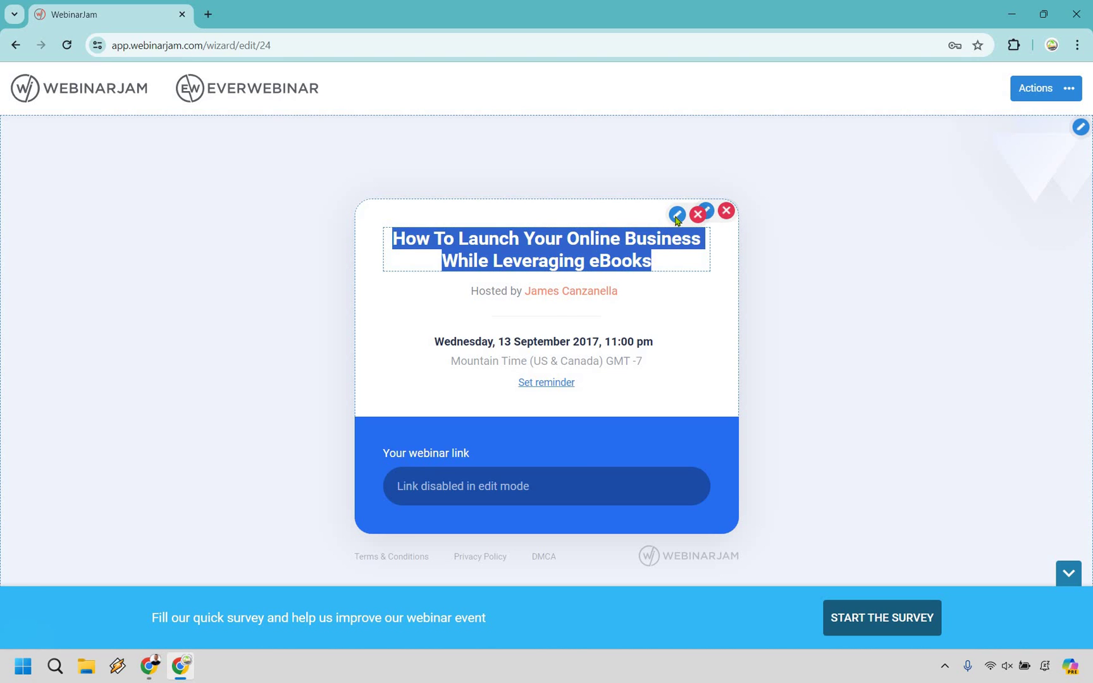
{"action": "left_click", "coordinate": [854, 317]}
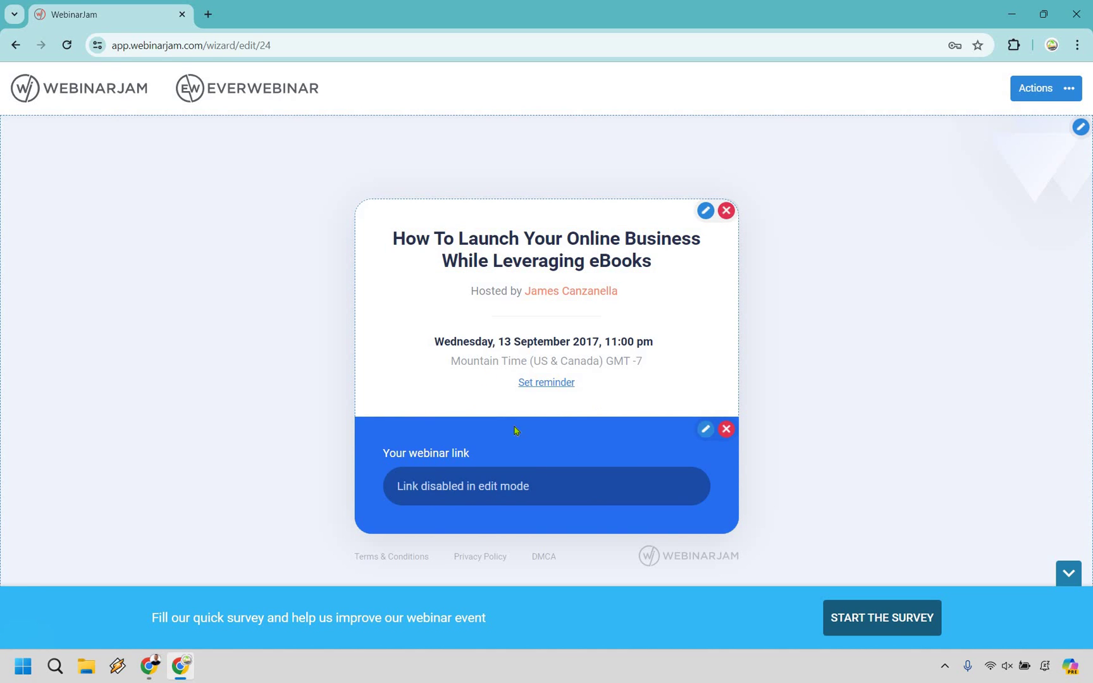
Preview the thank-you page and its sample survey in a new tab, and save the thank-you page design with the first template
{"action": "left_click", "coordinate": [624, 359]}
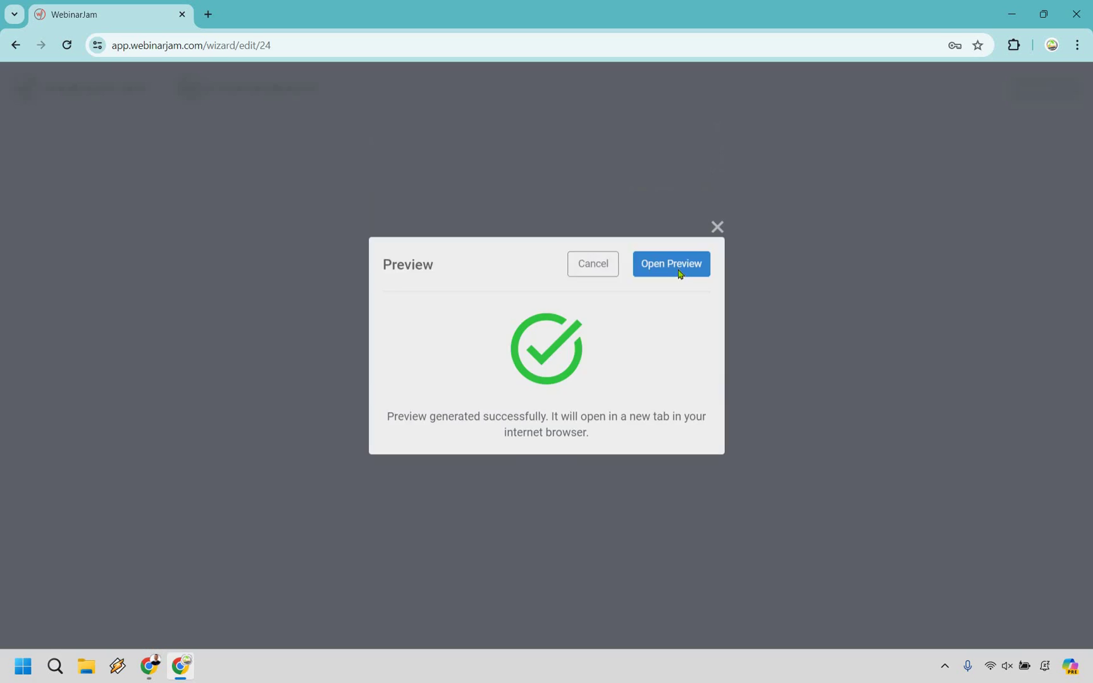
{"action": "left_click", "coordinate": [680, 275]}
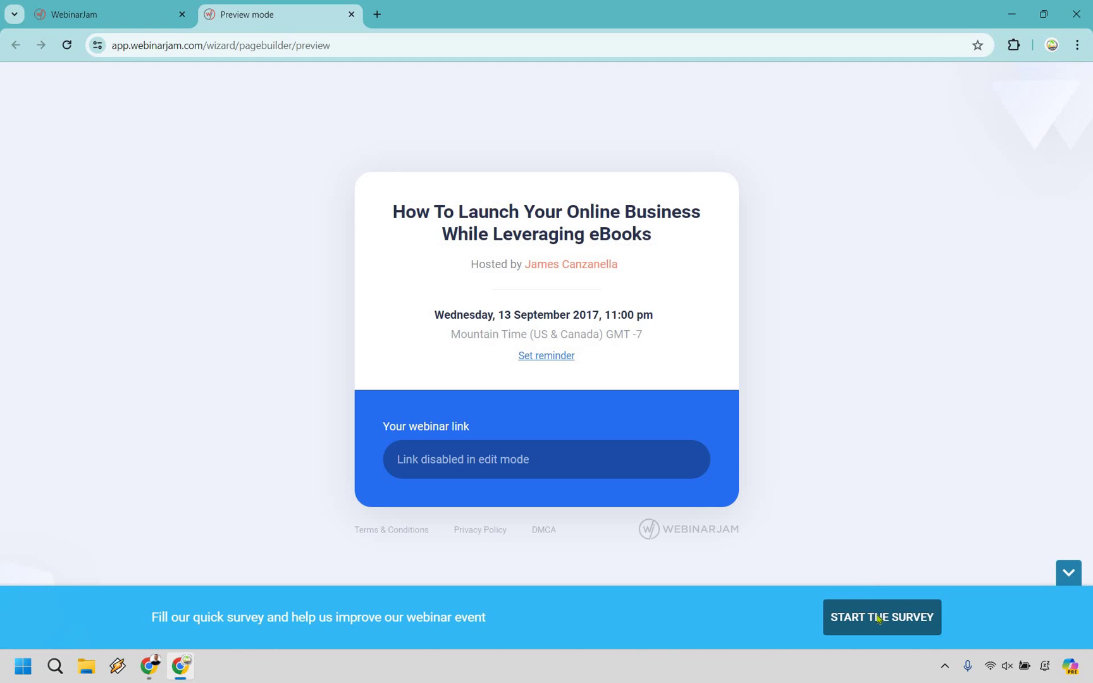
{"action": "left_click", "coordinate": [887, 604]}
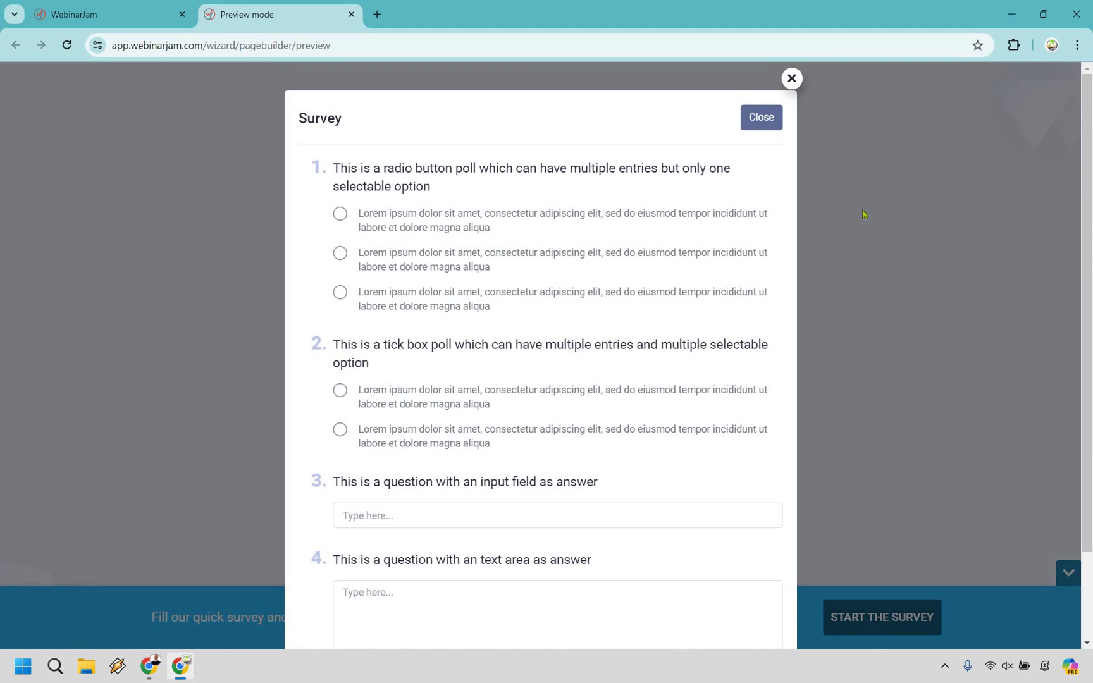
{"action": "left_click", "coordinate": [646, 246]}
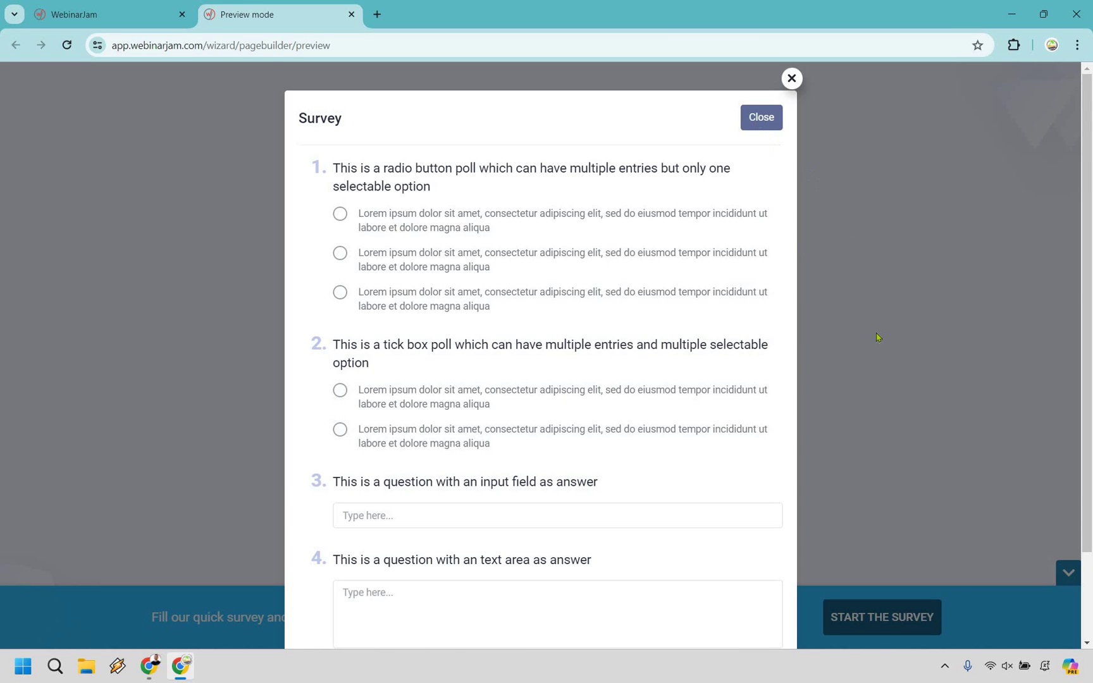
{"action": "left_click", "coordinate": [758, 119]}
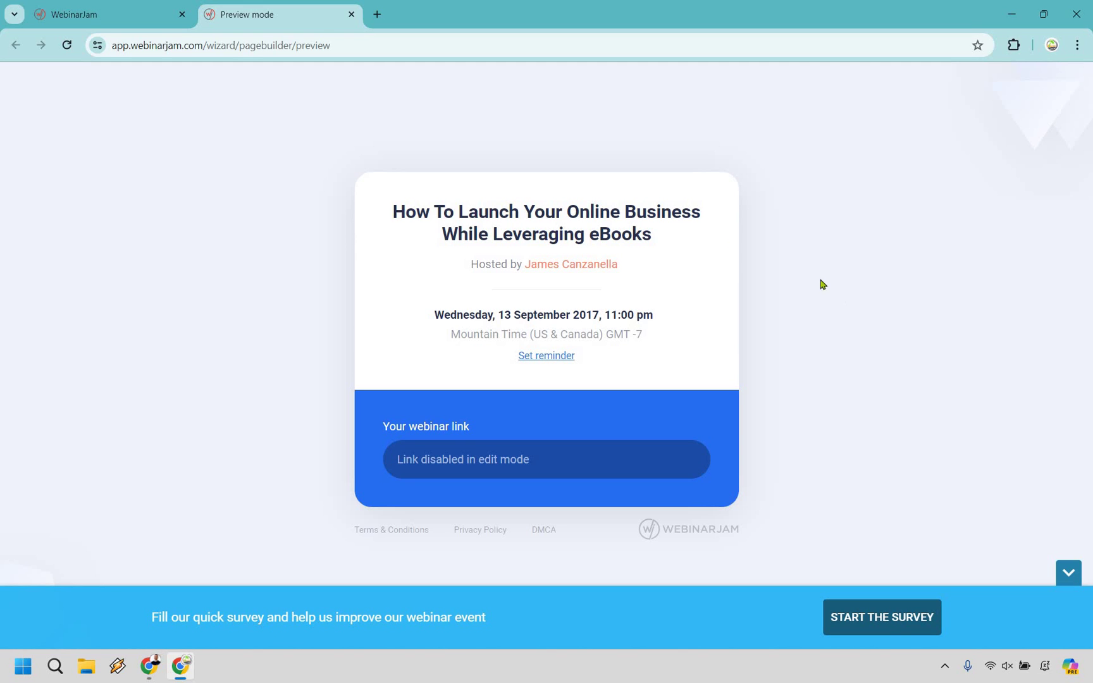
{"action": "left_click", "coordinate": [349, 14]}
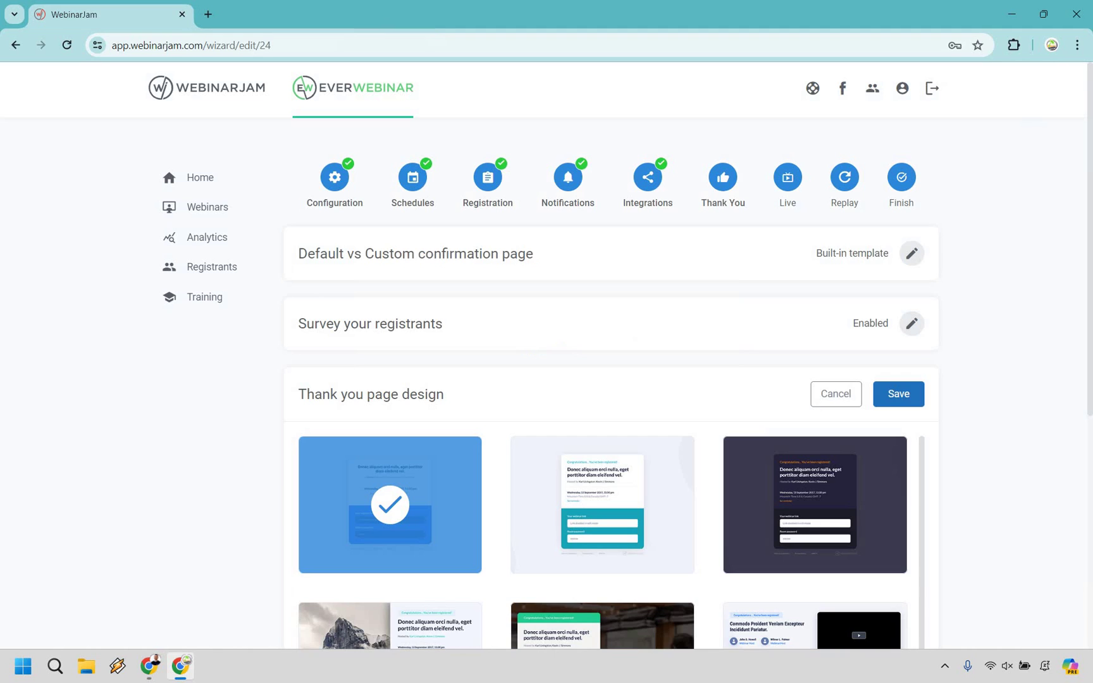
{"action": "key", "text": "Return"}
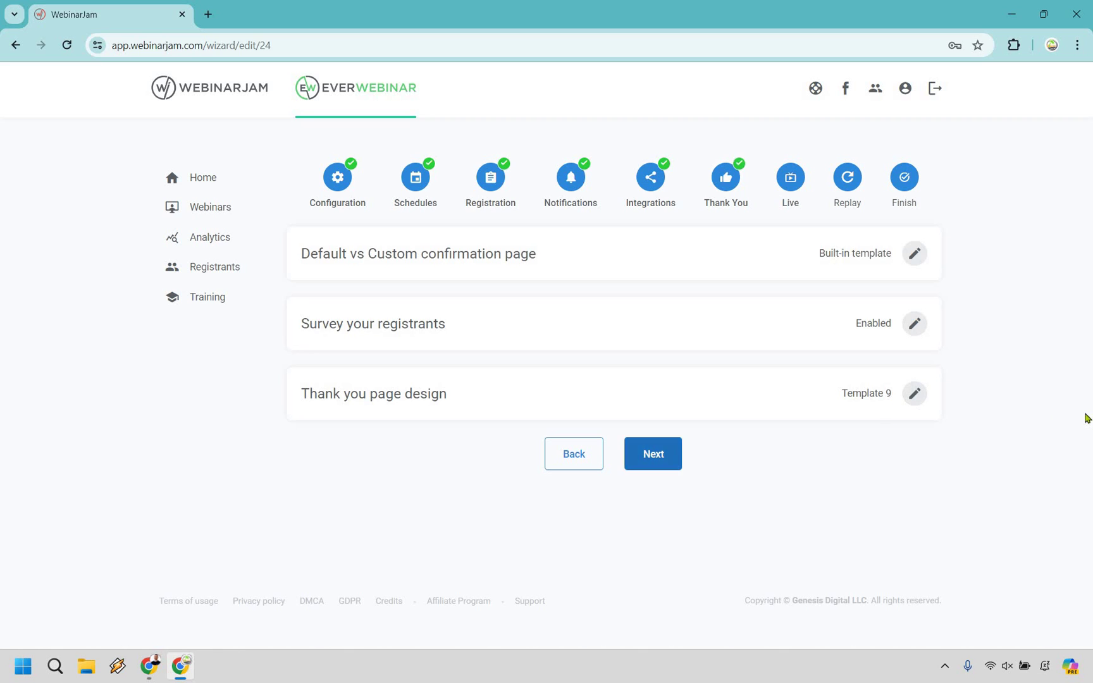
Preview the first waiting-room image in the Live stage's Autoplay settings and save them with autoplay disabled
{"action": "left_click", "coordinate": [915, 259]}
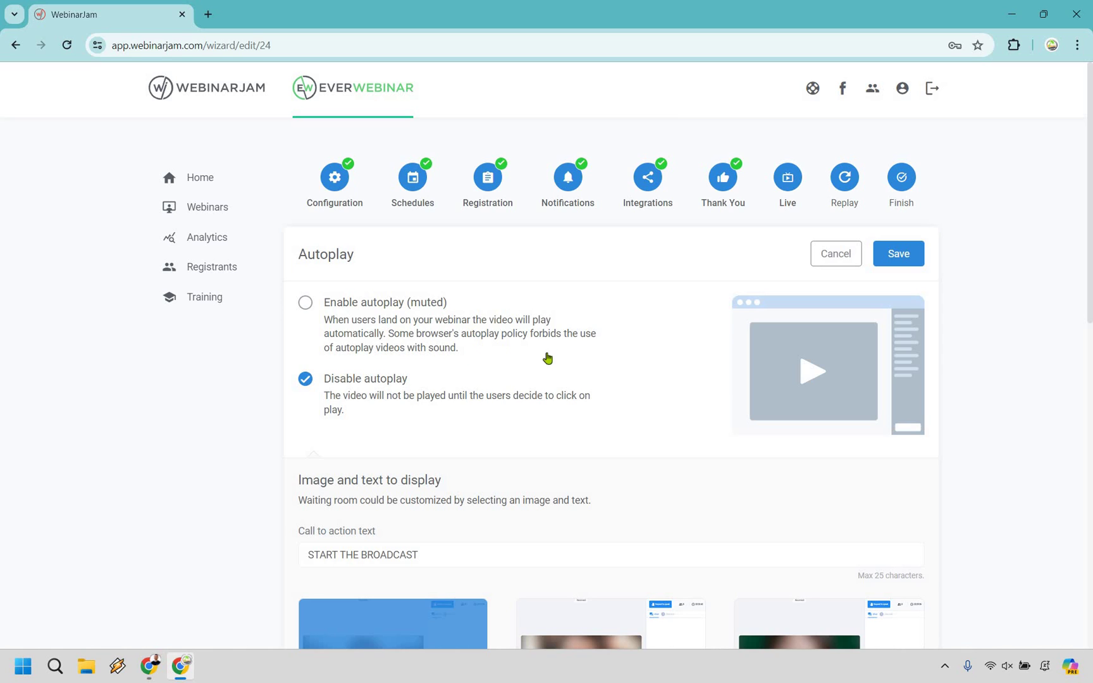
{"action": "scroll", "coordinate": [559, 250], "scroll_direction": "down", "scroll_amount": 3}
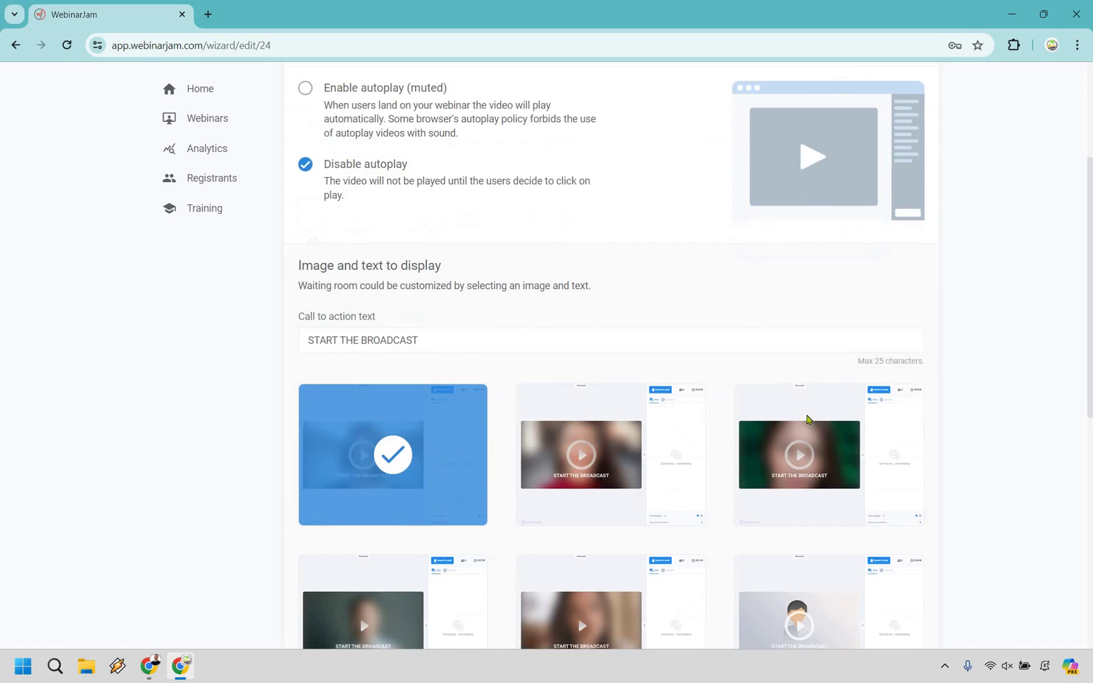
{"action": "scroll", "coordinate": [807, 419], "scroll_direction": "down", "scroll_amount": 2}
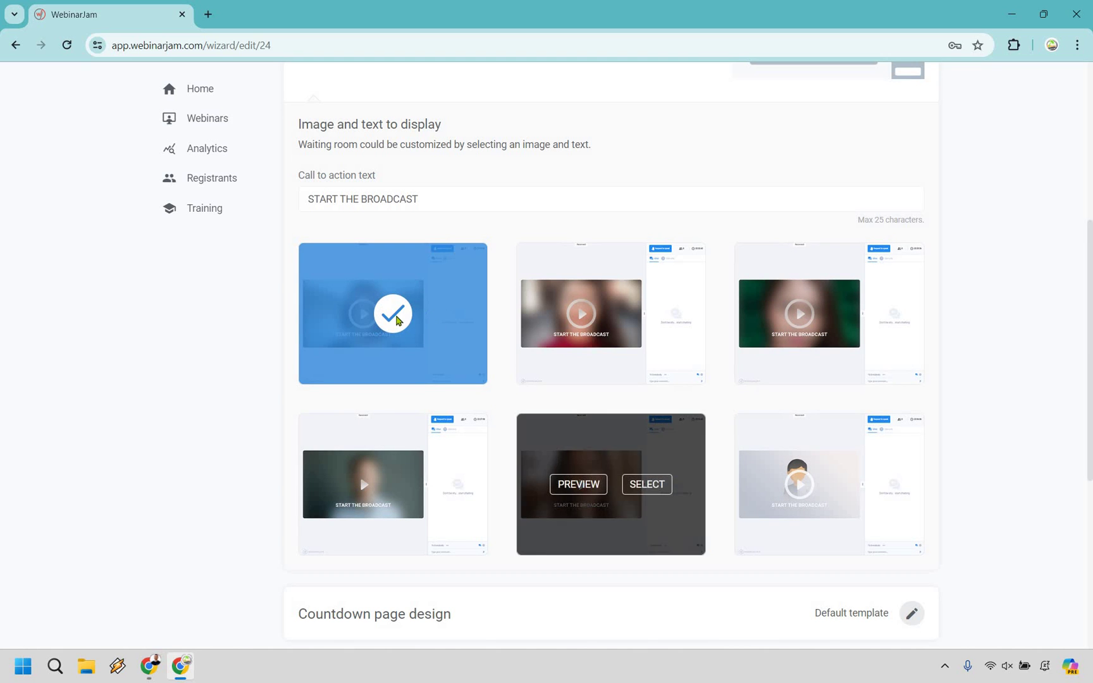
{"action": "left_click", "coordinate": [359, 315]}
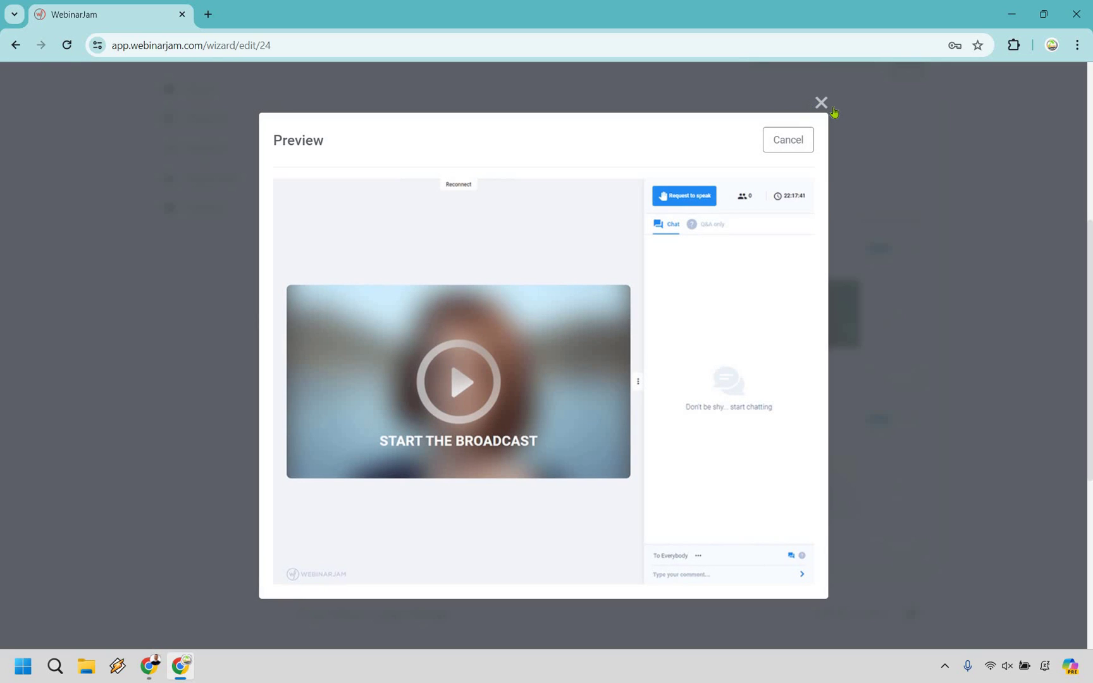
{"action": "left_click", "coordinate": [1026, 345]}
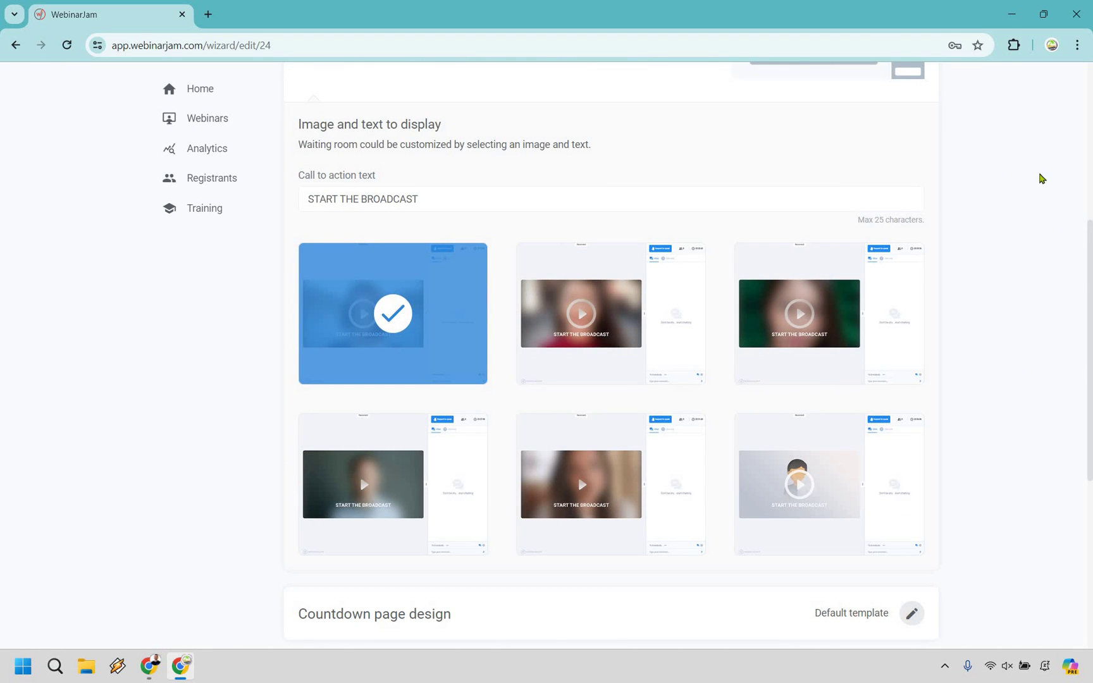
{"action": "scroll", "coordinate": [1042, 179], "scroll_direction": "up", "scroll_amount": 5}
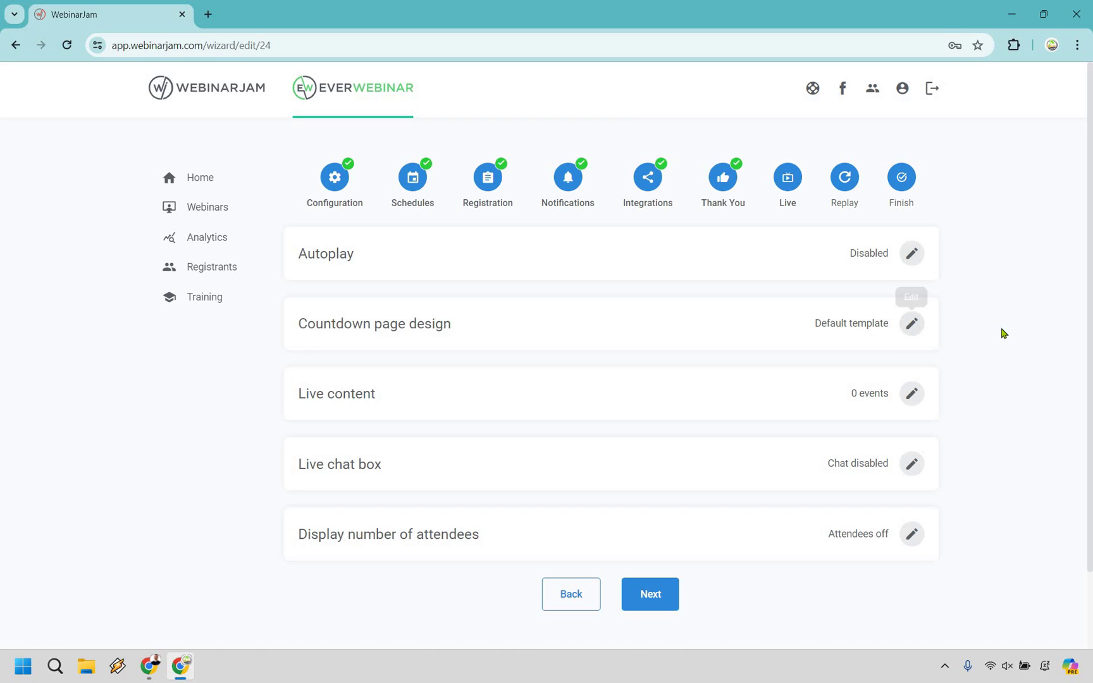
Preview the first countdown page template and save it as the countdown page design
{"action": "scroll", "coordinate": [1004, 332], "scroll_direction": "down", "scroll_amount": 1}
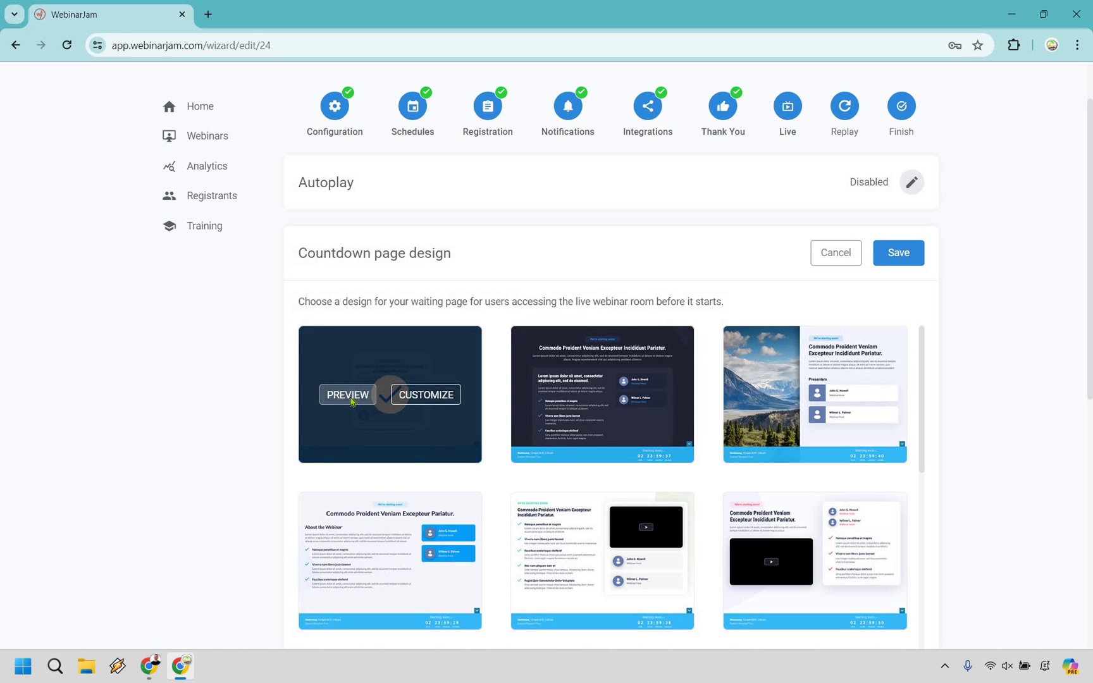
{"action": "left_click", "coordinate": [361, 397]}
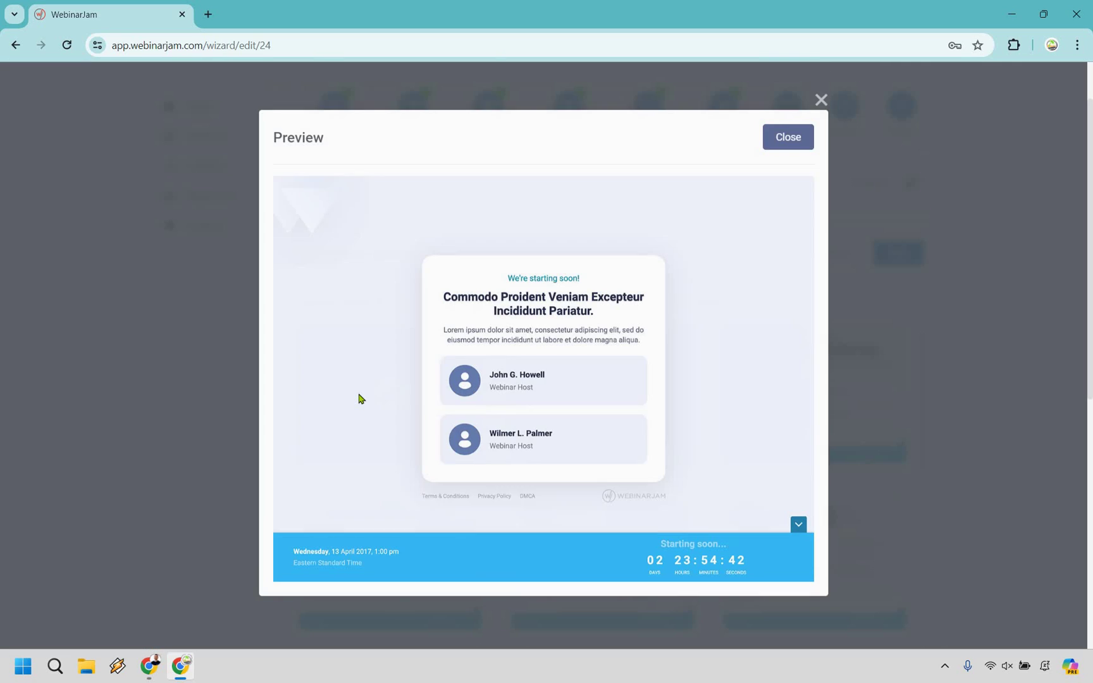
{"action": "left_click", "coordinate": [822, 104]}
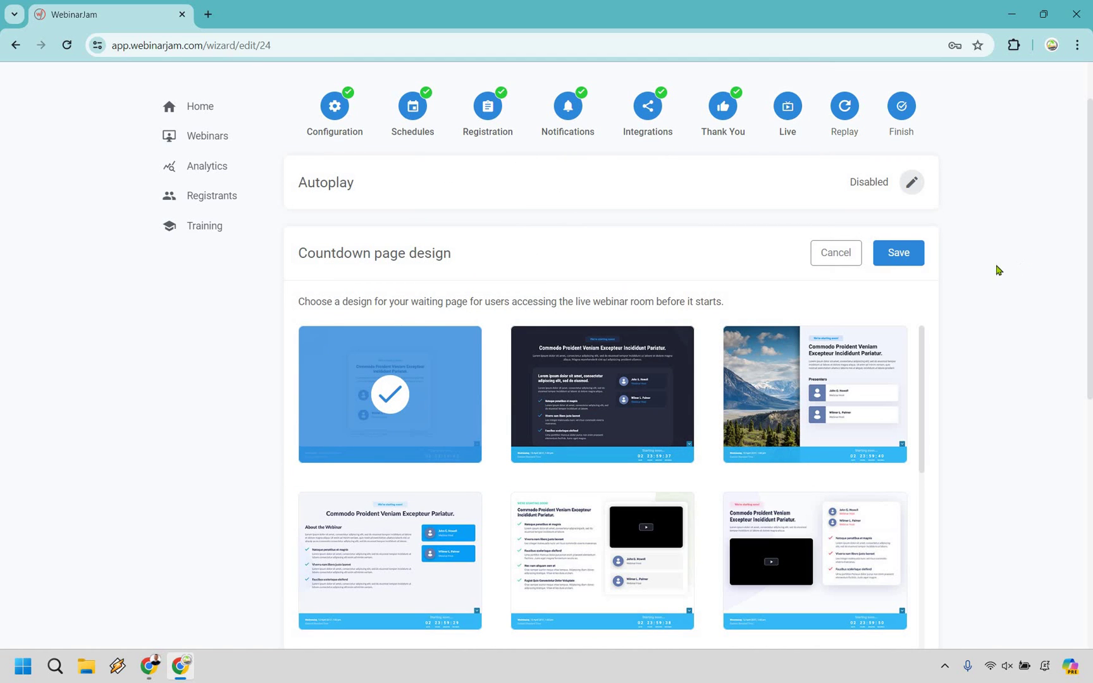
{"action": "left_click", "coordinate": [907, 260]}
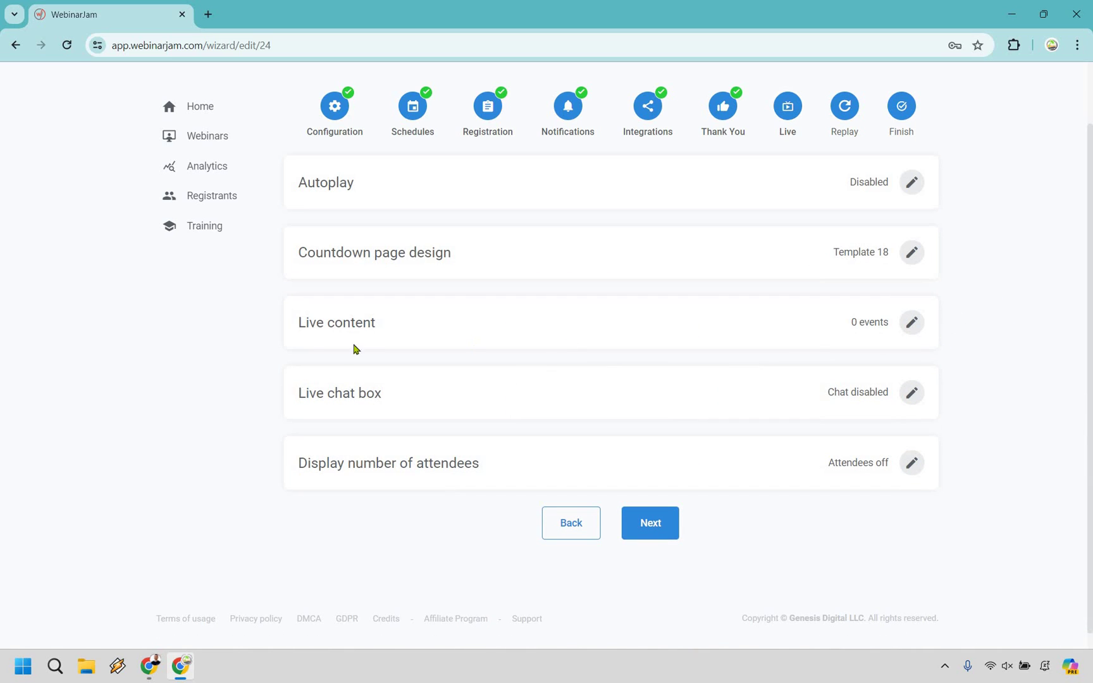
Add a product offer event named "The Digital System" to the Live content, with the headline "Get The Digital System Todasy"
{"action": "left_click_drag", "start_coordinate": [322, 323], "coordinate": [300, 324]}
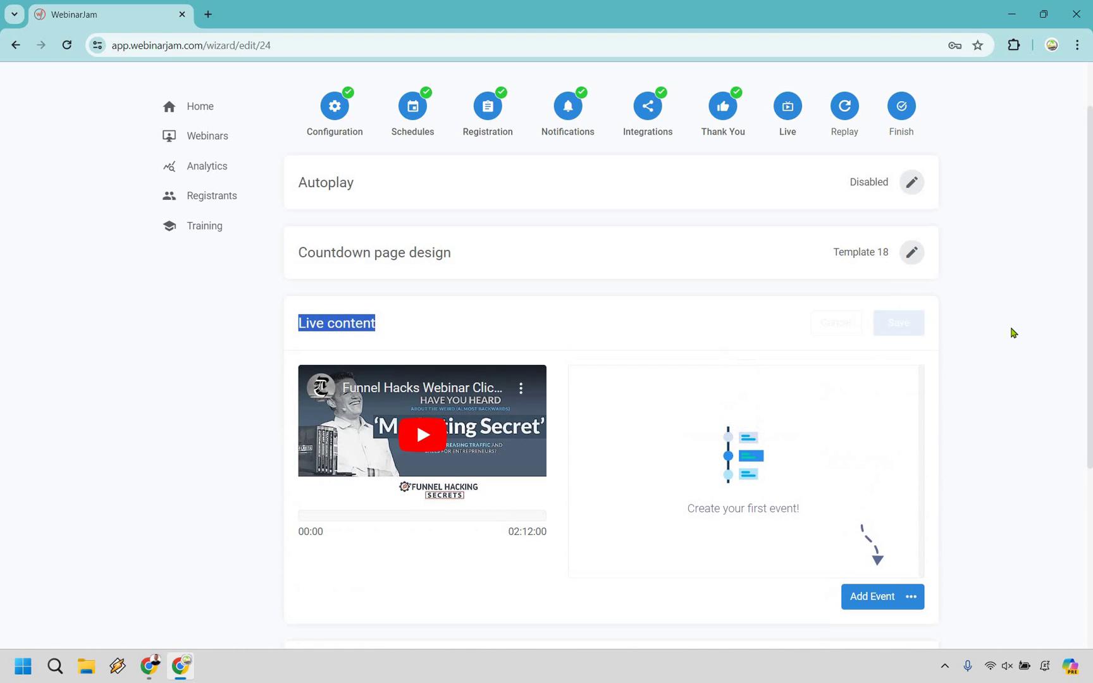
{"action": "scroll", "coordinate": [1013, 333], "scroll_direction": "down", "scroll_amount": 1}
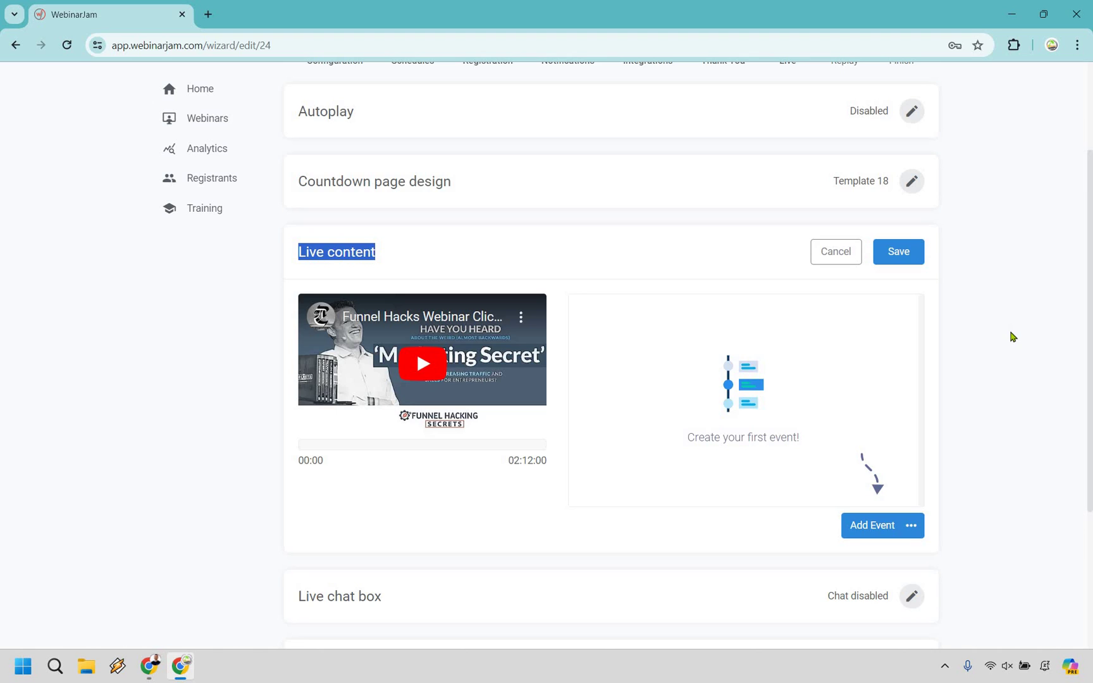
{"action": "scroll", "coordinate": [835, 342], "scroll_direction": "down", "scroll_amount": 1}
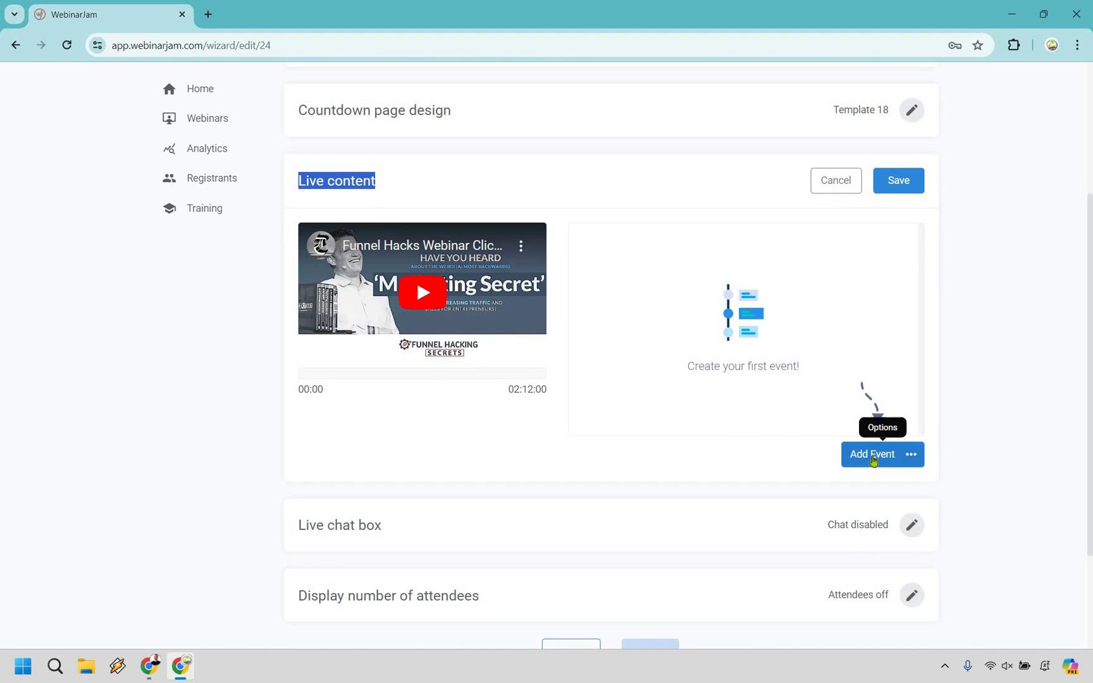
{"action": "left_click", "coordinate": [874, 457]}
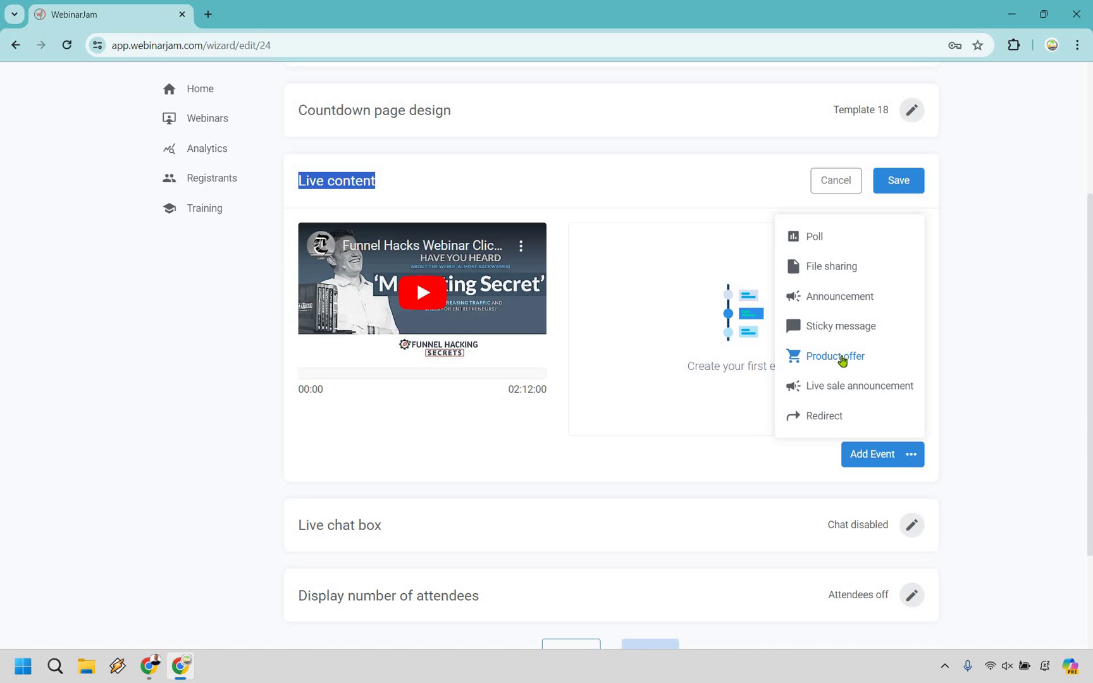
{"action": "left_click", "coordinate": [836, 357]}
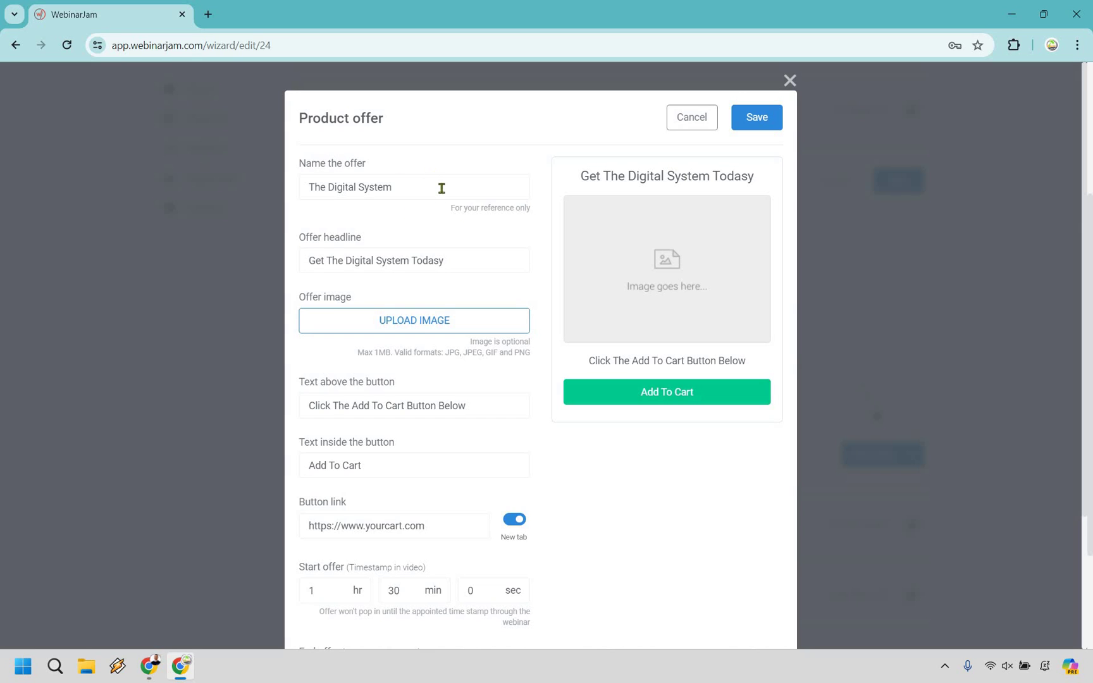
Review the product offer's text above the button, the text inside the button and the button link against the offer preview
{"action": "left_click_drag", "start_coordinate": [589, 362], "coordinate": [601, 361]}
{"action": "left_click_drag", "start_coordinate": [748, 365], "coordinate": [735, 358]}
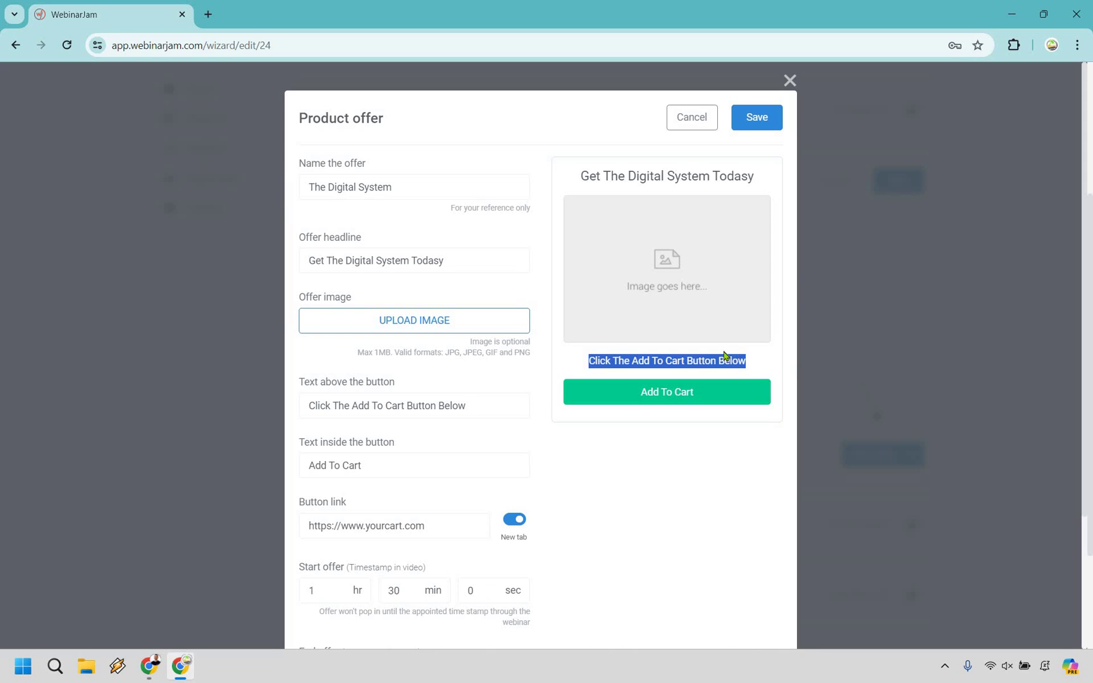
{"action": "left_click", "coordinate": [724, 353]}
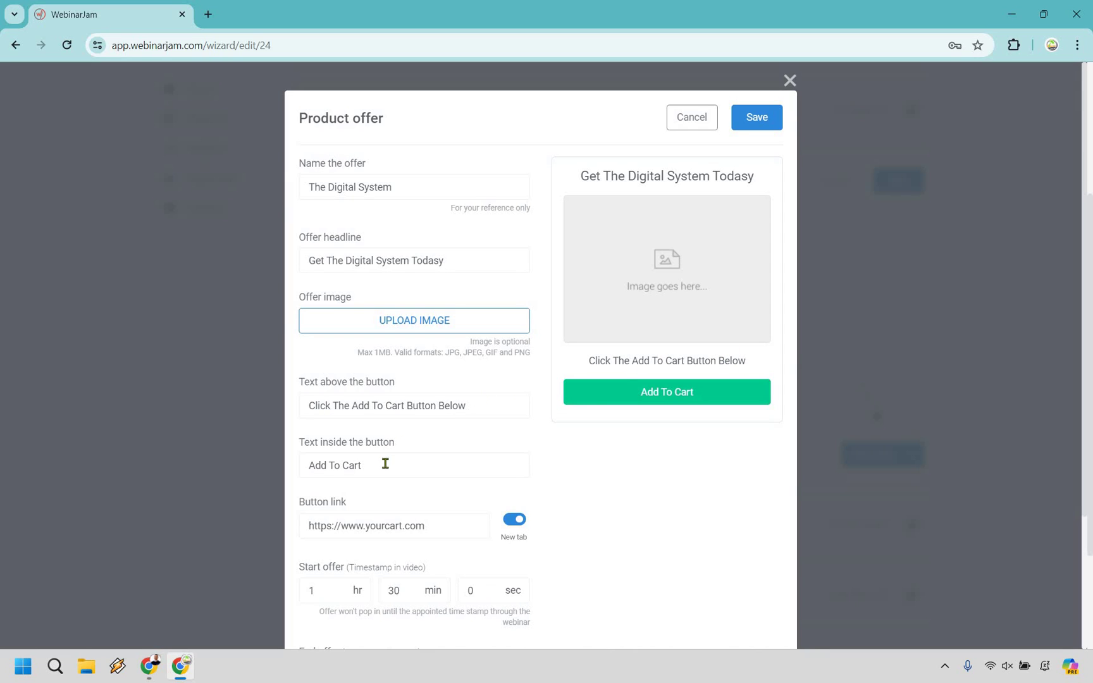
{"action": "key", "text": "Tab"}
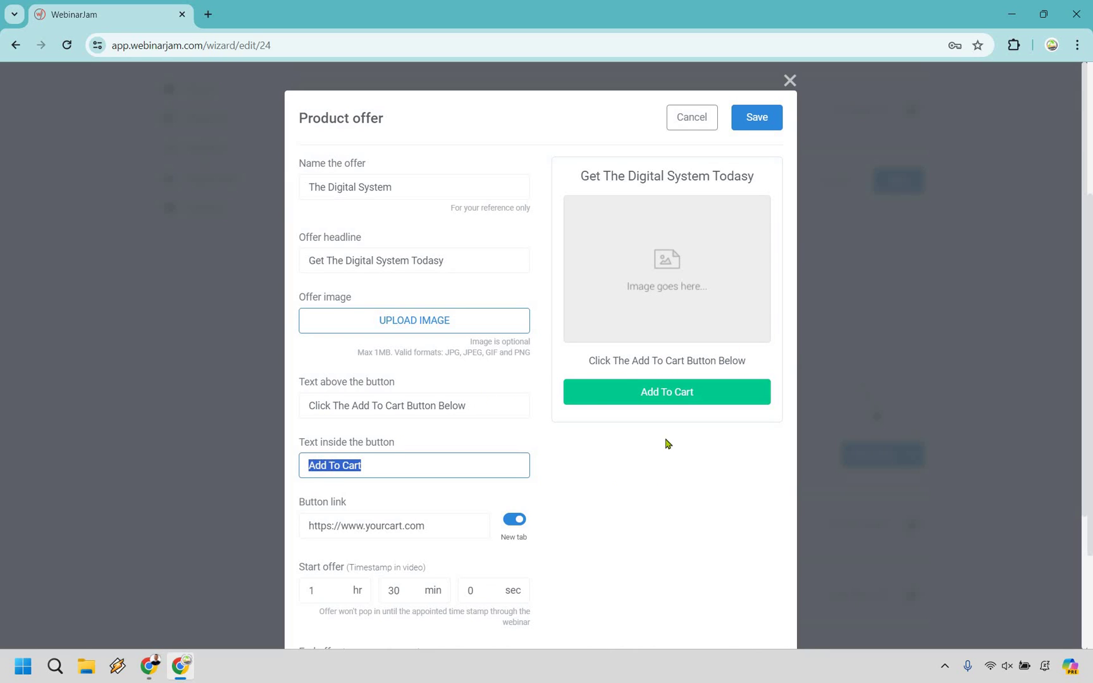
{"action": "left_click", "coordinate": [310, 380]}
{"action": "scroll", "coordinate": [310, 380], "scroll_direction": "down", "scroll_amount": 2}
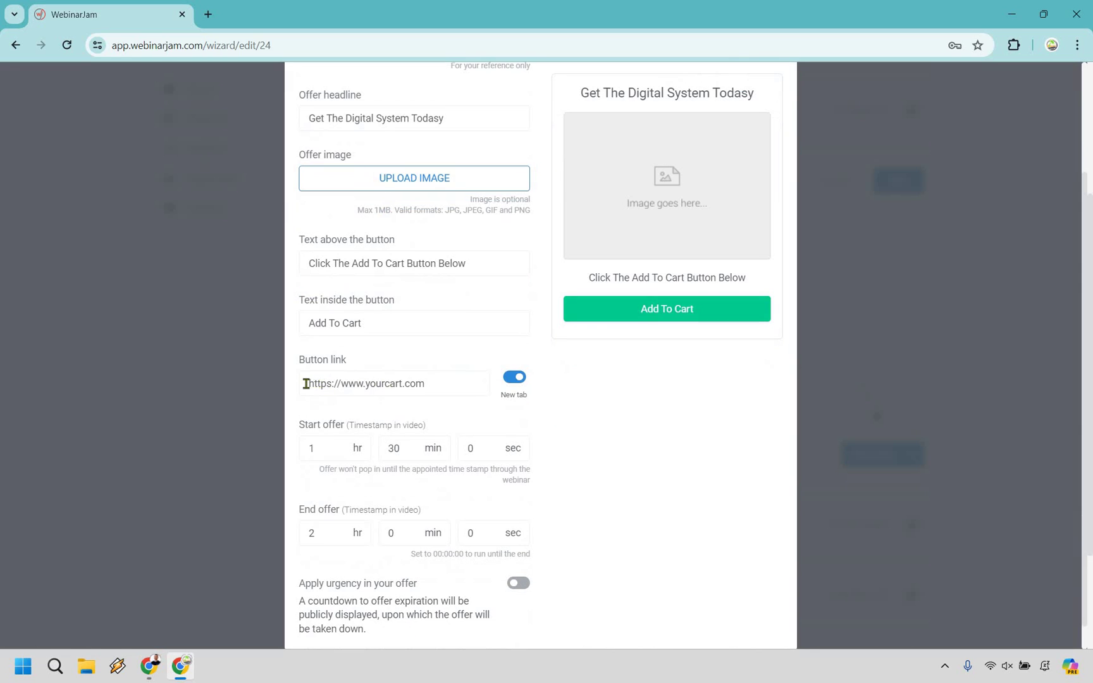
{"action": "left_click_drag", "start_coordinate": [382, 384], "coordinate": [600, 403]}
{"action": "key", "text": "ctrl+a"}
{"action": "left_click", "coordinate": [593, 432]}
{"action": "scroll", "coordinate": [597, 433], "scroll_direction": "down", "scroll_amount": 1}
{"action": "scroll", "coordinate": [596, 432], "scroll_direction": "down", "scroll_amount": 1}
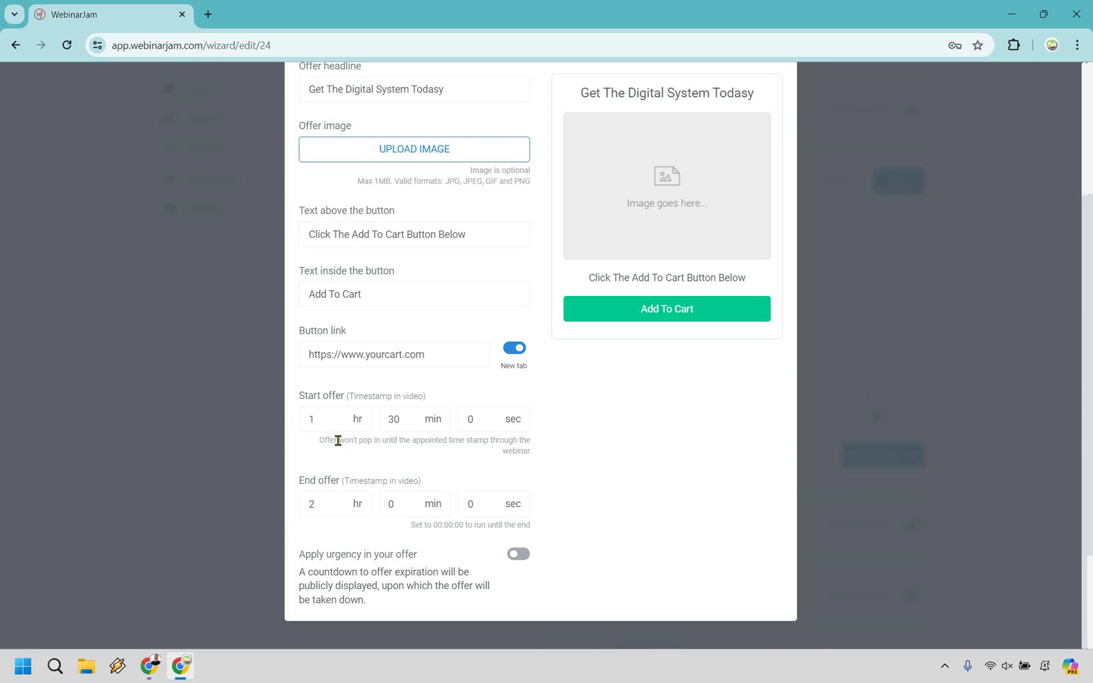
Save the product offer with its start at 1 hr 30 min and its end at 2 hr in the video
{"action": "left_click", "coordinate": [356, 419]}
{"action": "key", "text": "Tab"}
{"action": "left_click", "coordinate": [639, 473]}
{"action": "scroll", "coordinate": [673, 502], "scroll_direction": "up", "scroll_amount": 3}
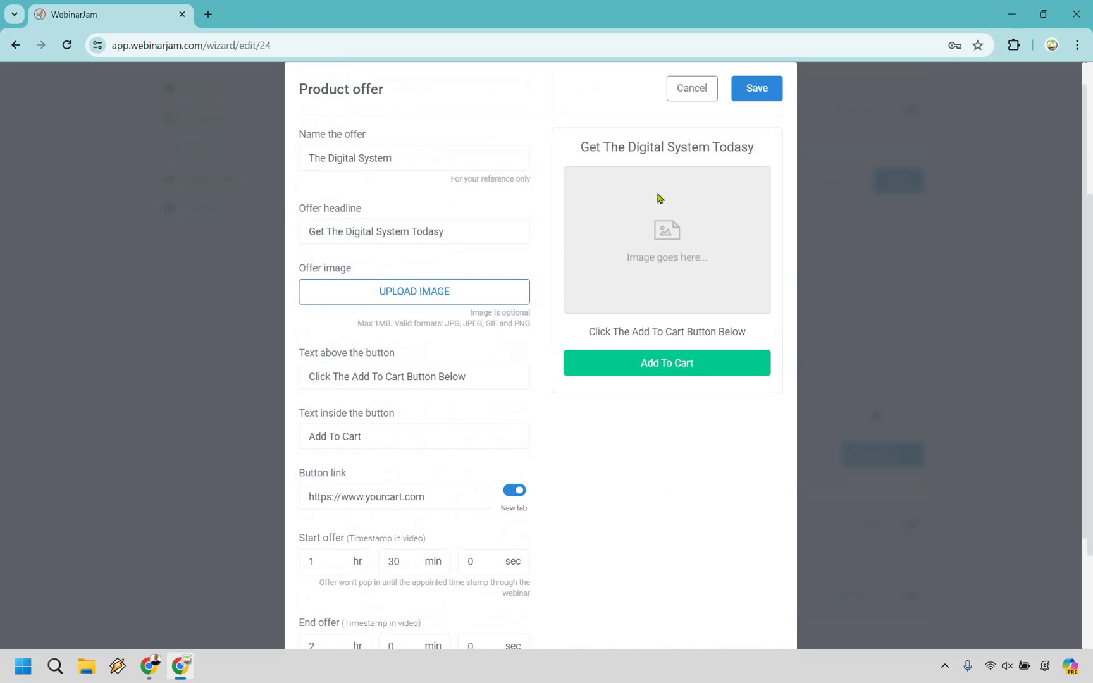
{"action": "left_click", "coordinate": [756, 89]}
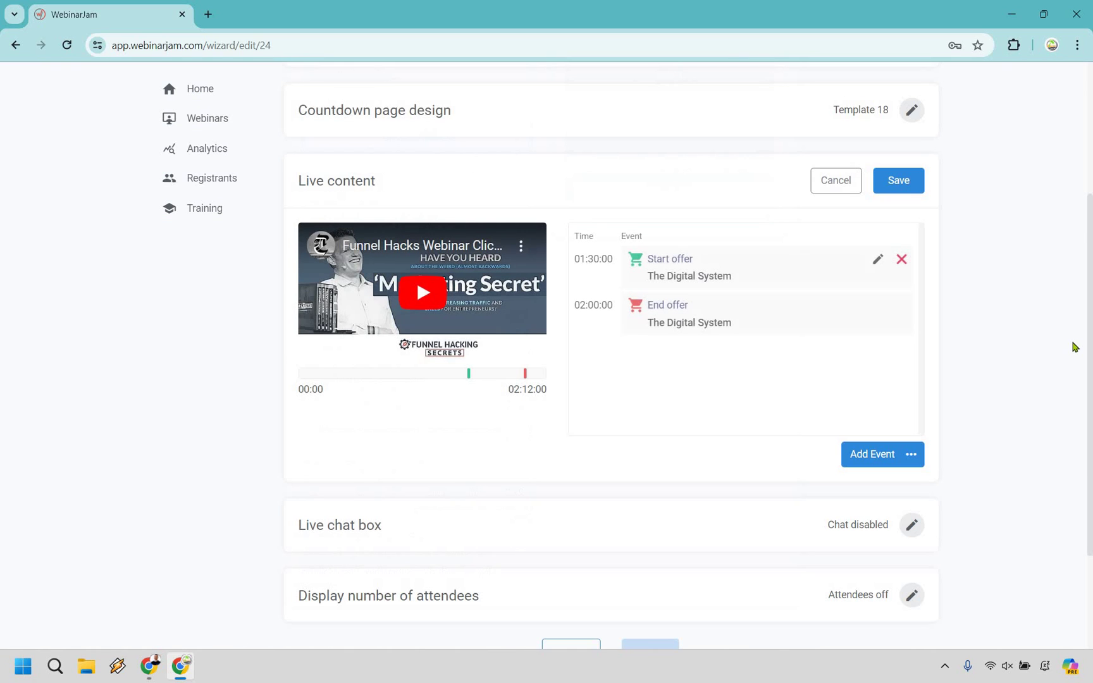
Check the end-offer marker on the video timeline, the settings of a Redirect event and the other available event types
{"action": "left_click", "coordinate": [916, 461]}
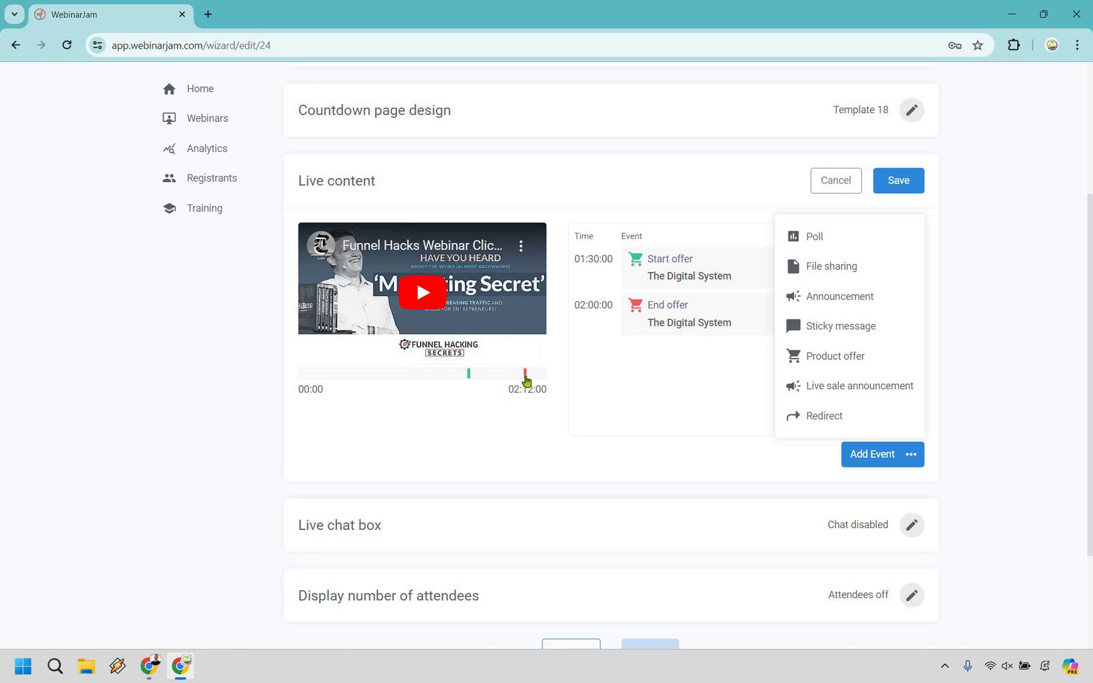
{"action": "mouse_move", "coordinate": [526, 379]}
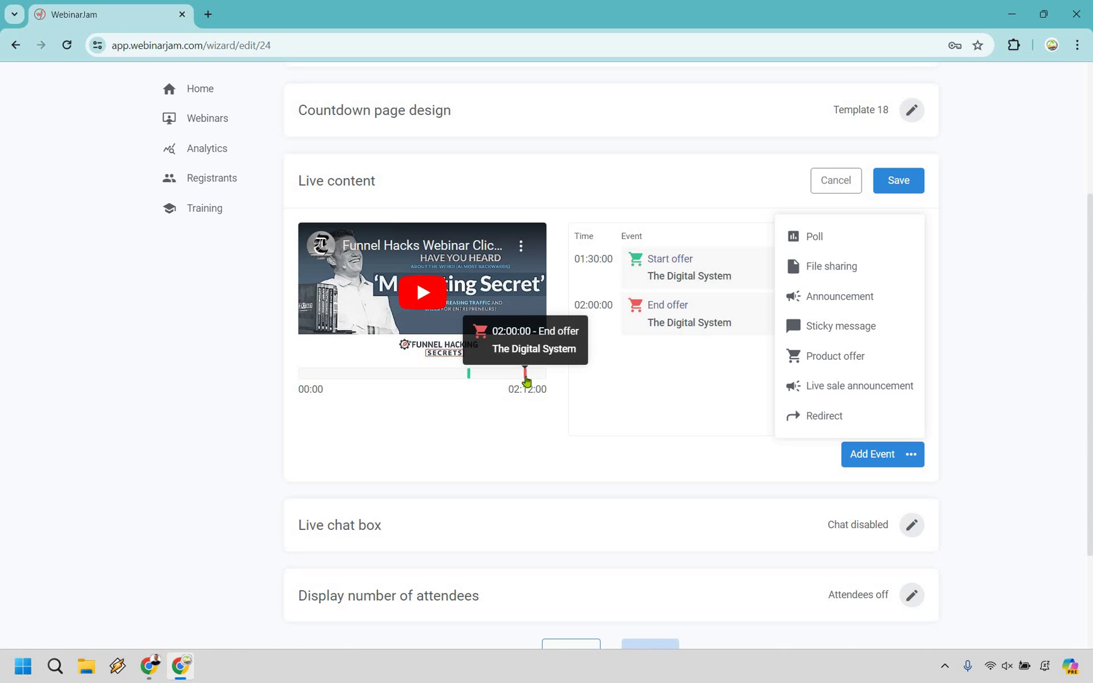
{"action": "left_click", "coordinate": [810, 418]}
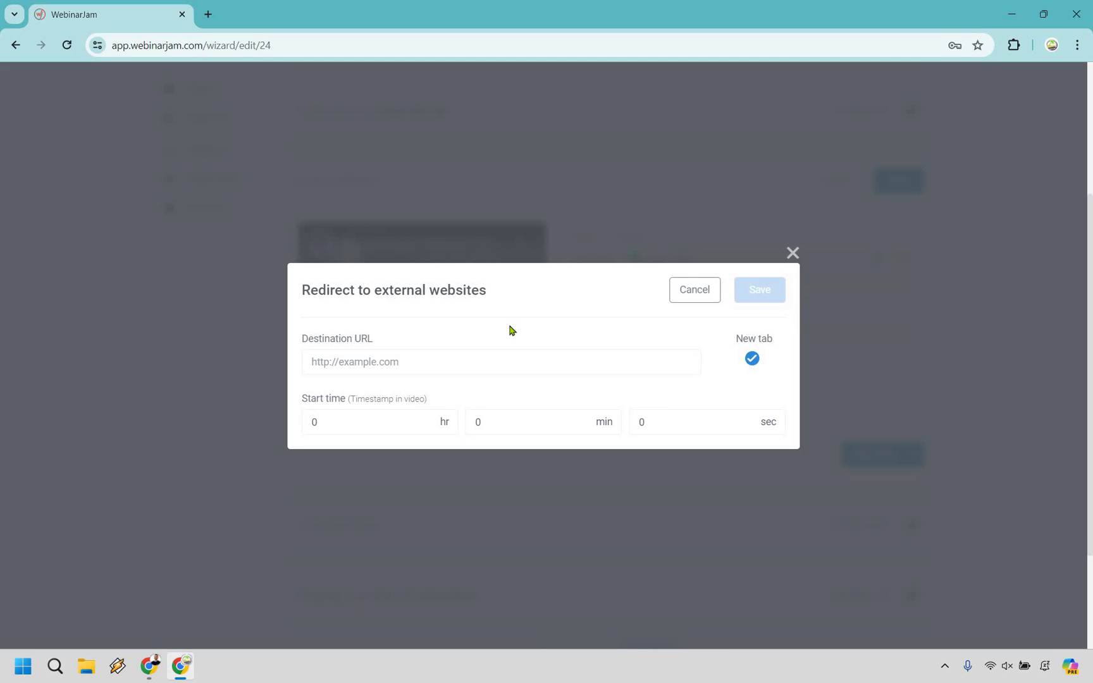
{"action": "left_click", "coordinate": [793, 252]}
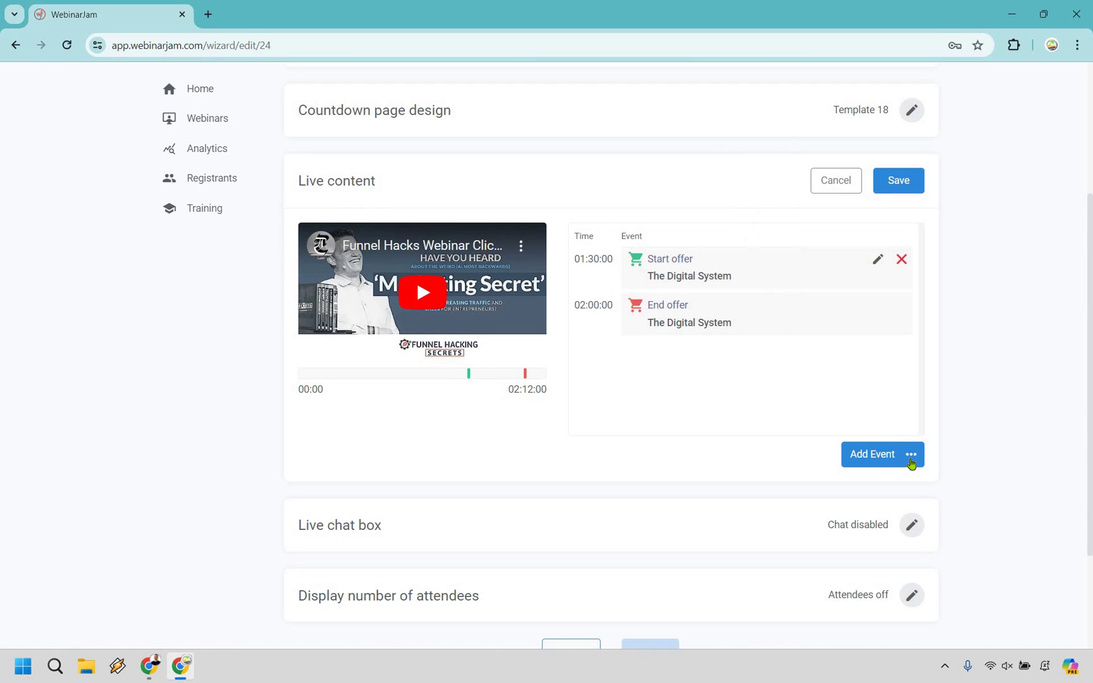
{"action": "left_click", "coordinate": [911, 459]}
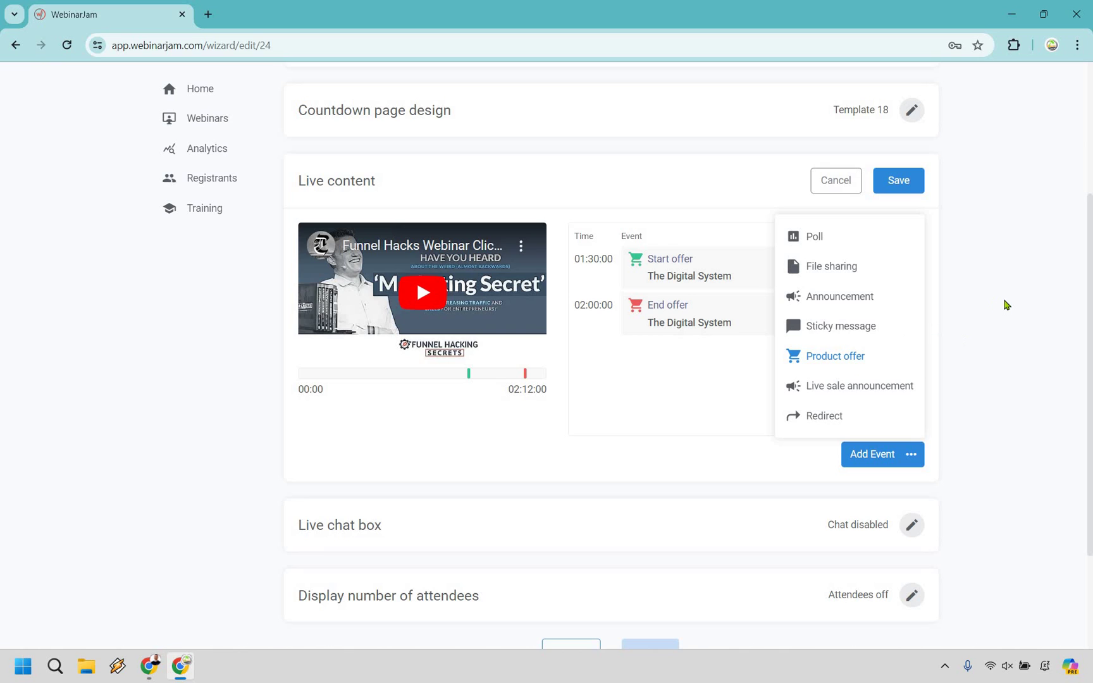
{"action": "left_click", "coordinate": [1011, 229]}
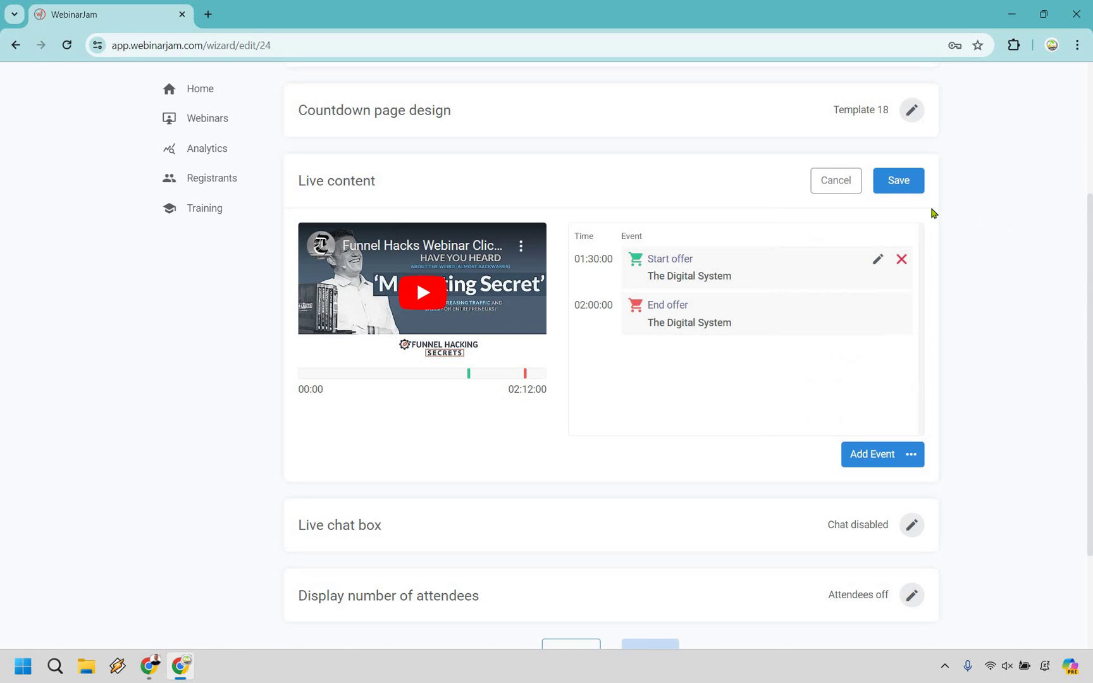
Save the Live content with its product offer, and save the live chat box with chat disabled
{"action": "left_click", "coordinate": [908, 183]}
{"action": "left_click", "coordinate": [912, 187]}
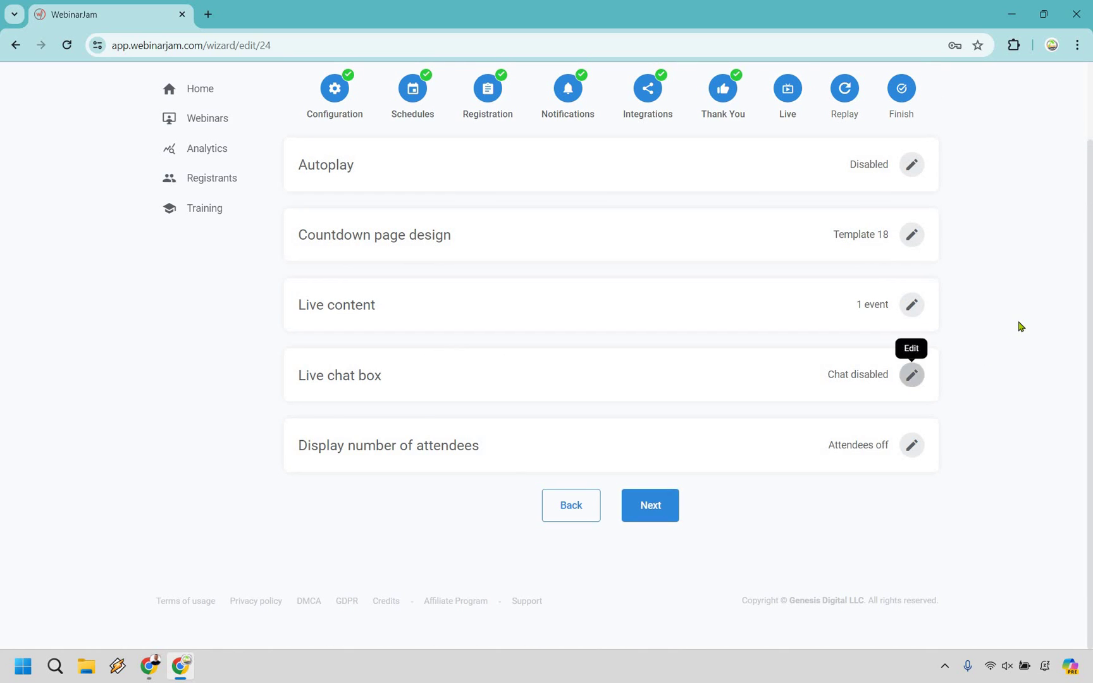
{"action": "left_click", "coordinate": [912, 375]}
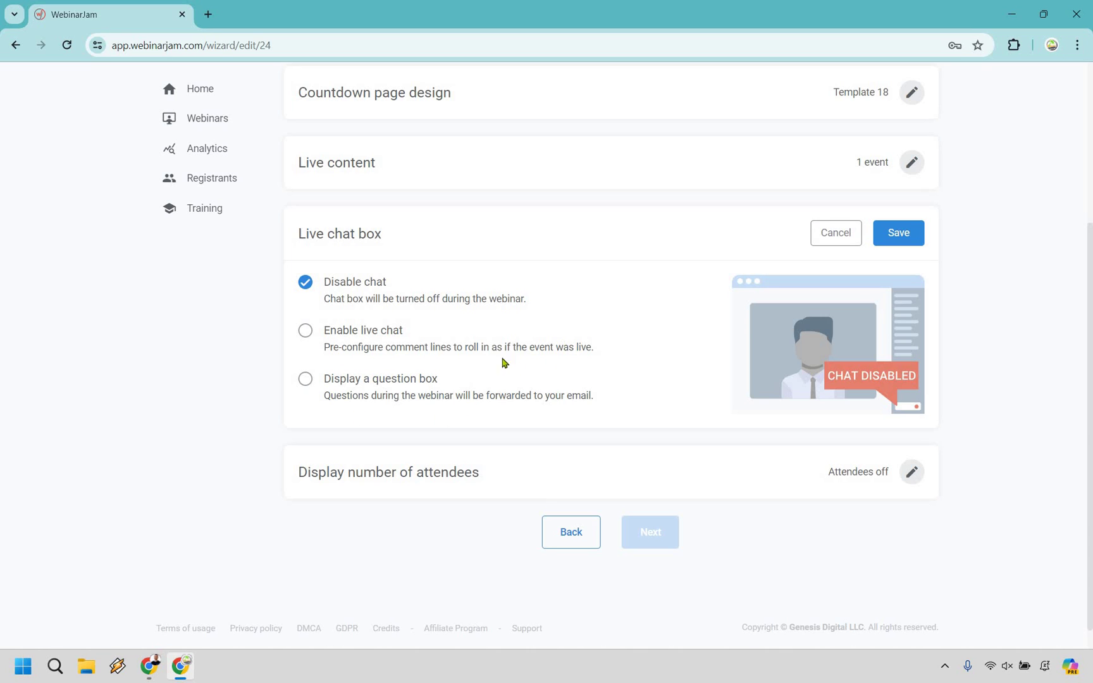
{"action": "left_click", "coordinate": [898, 232]}
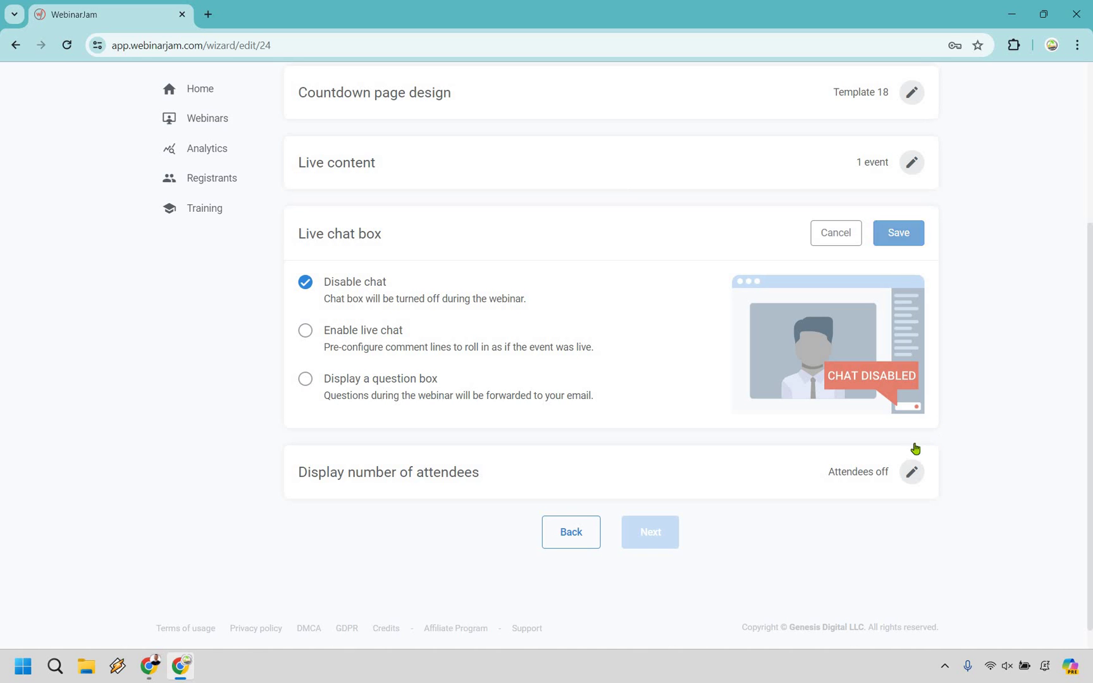
Review the attendee display options, save them with the attendee count not displayed, and continue to the Replay stage
{"action": "left_click", "coordinate": [912, 445]}
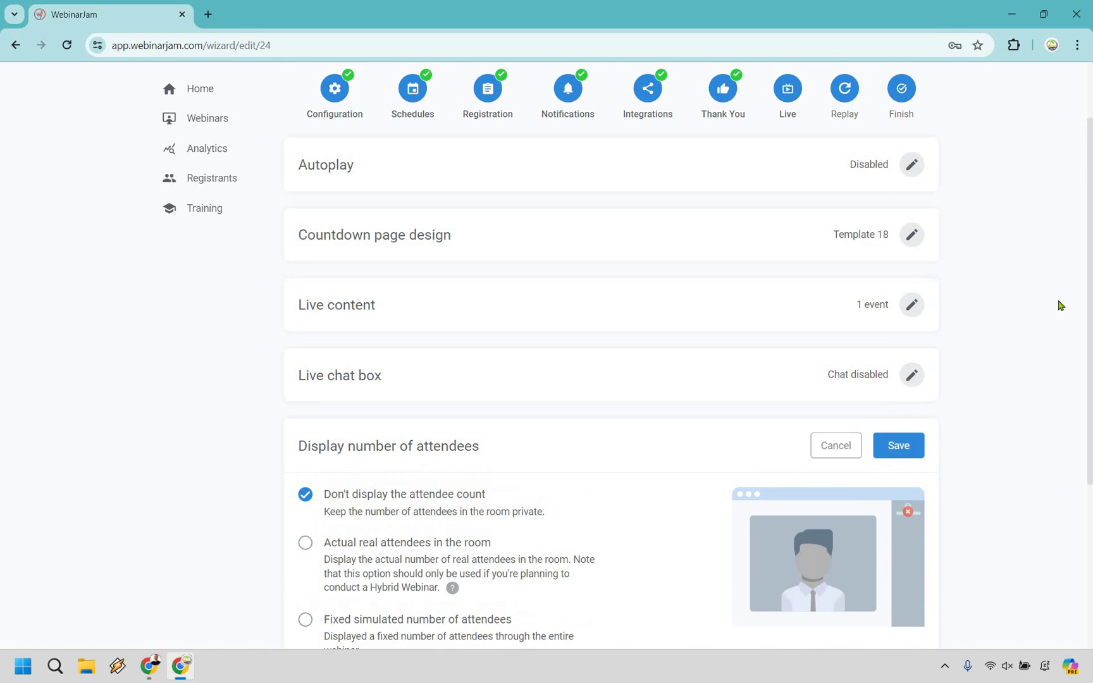
{"action": "scroll", "coordinate": [1061, 305], "scroll_direction": "down", "scroll_amount": 4}
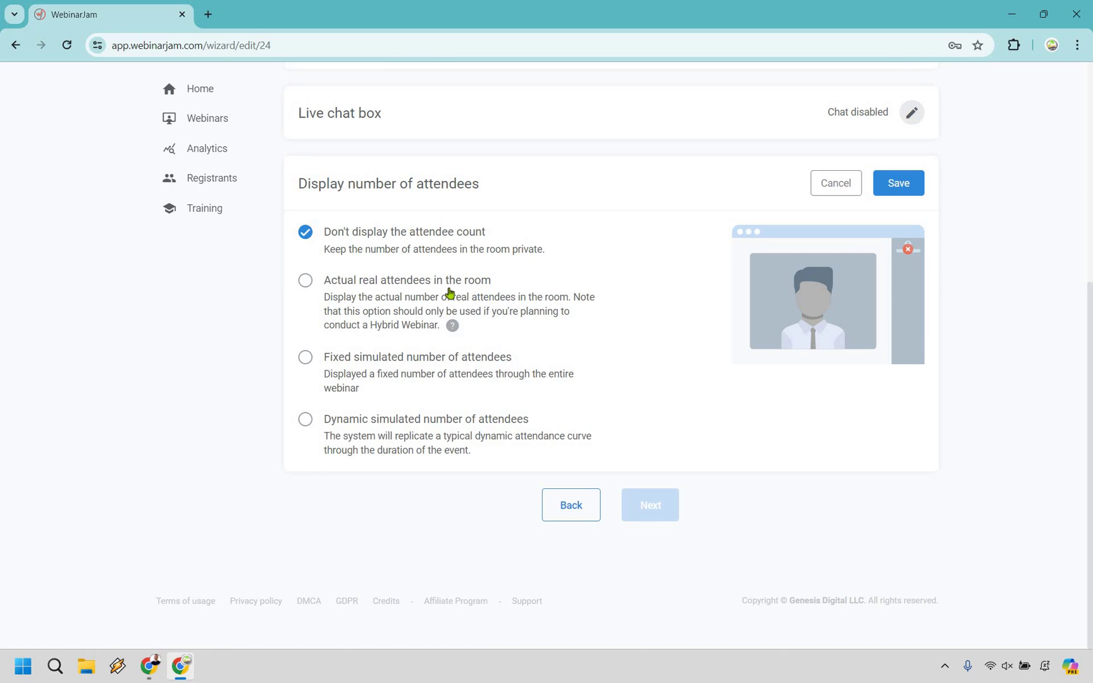
{"action": "mouse_move", "coordinate": [452, 327]}
{"action": "scroll", "coordinate": [1051, 259], "scroll_direction": "up", "scroll_amount": 1}
{"action": "left_click", "coordinate": [899, 254]}
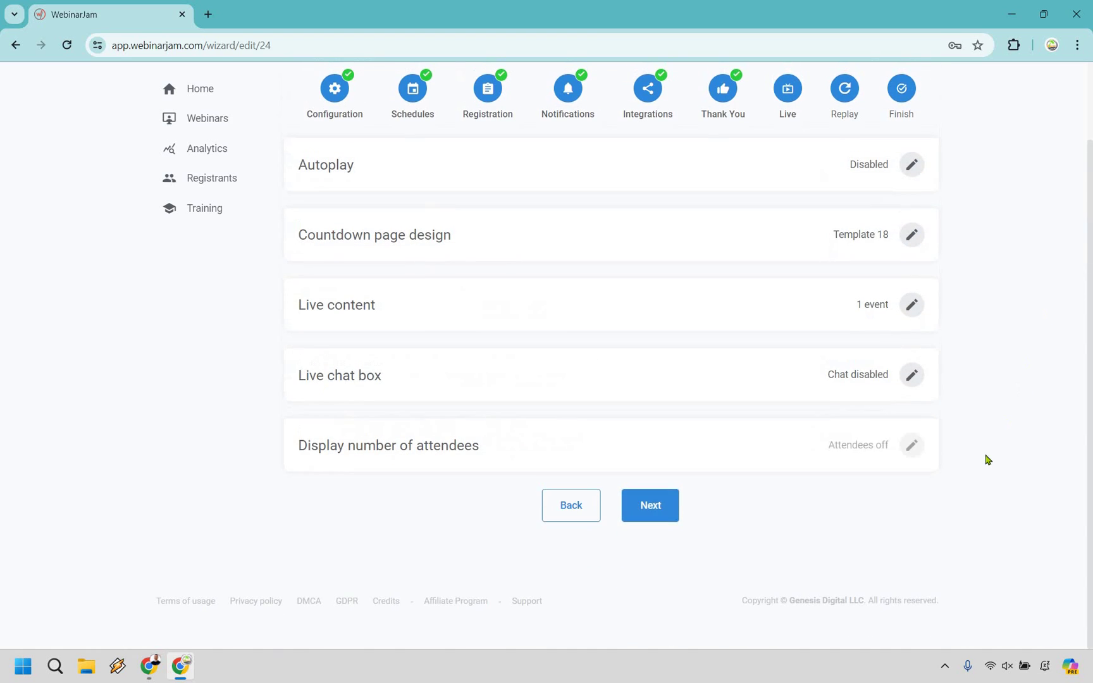
{"action": "left_click", "coordinate": [668, 516]}
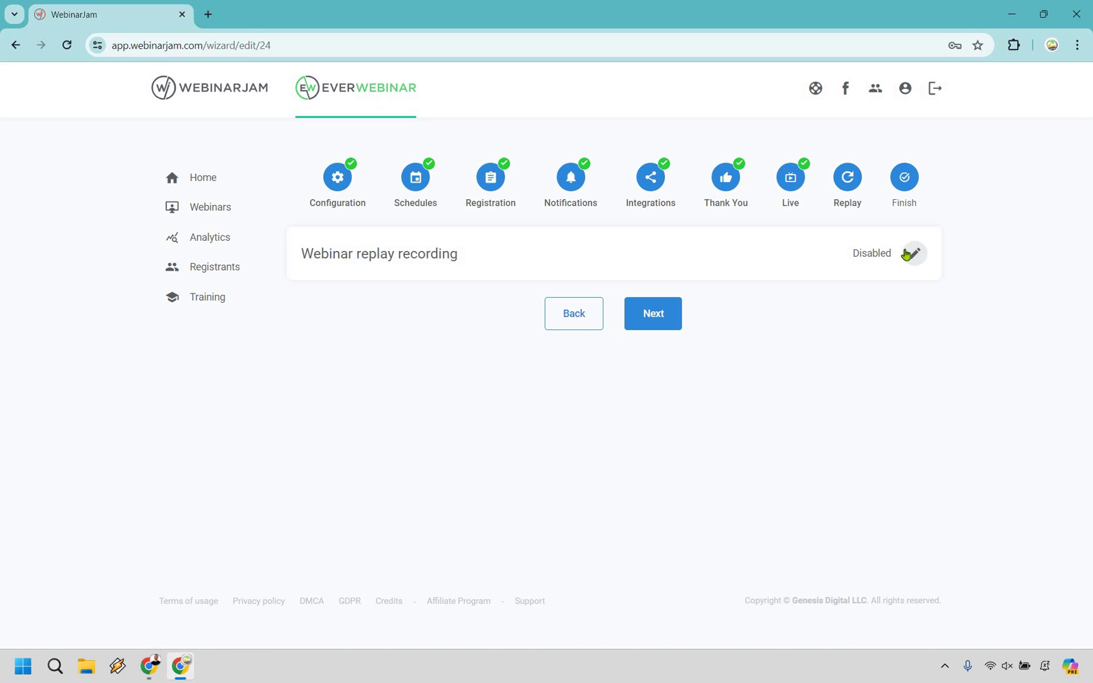
Allow access to the replay page in the webinar replay recording settings and save them
{"action": "left_click", "coordinate": [914, 256]}
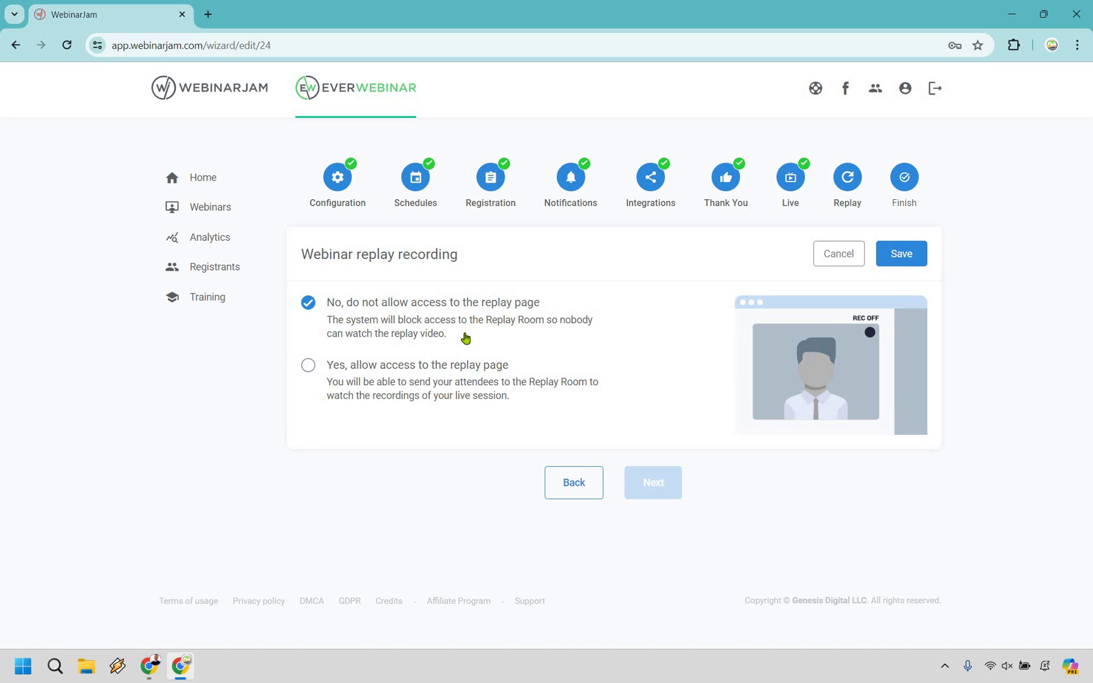
{"action": "left_click", "coordinate": [404, 404]}
{"action": "left_click", "coordinate": [905, 255]}
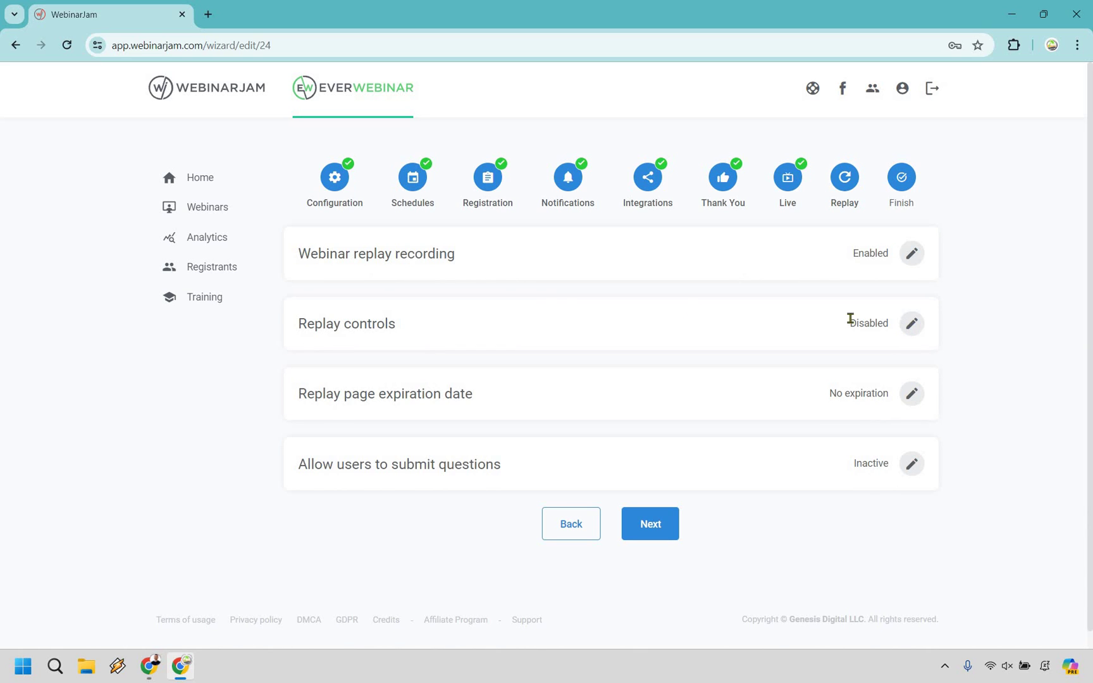
Allow users to use the player controls on the replay, and save the replay page expiration as No expiration
{"action": "left_click", "coordinate": [536, 339]}
{"action": "scroll", "coordinate": [456, 354], "scroll_direction": "down", "scroll_amount": 1}
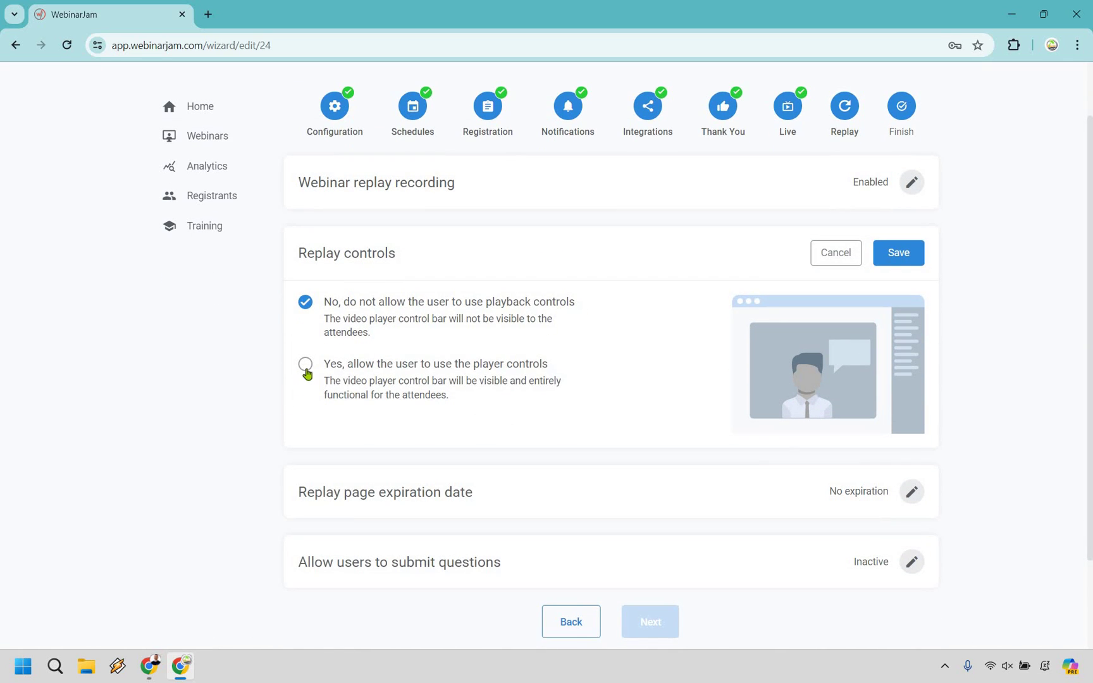
{"action": "left_click", "coordinate": [631, 352]}
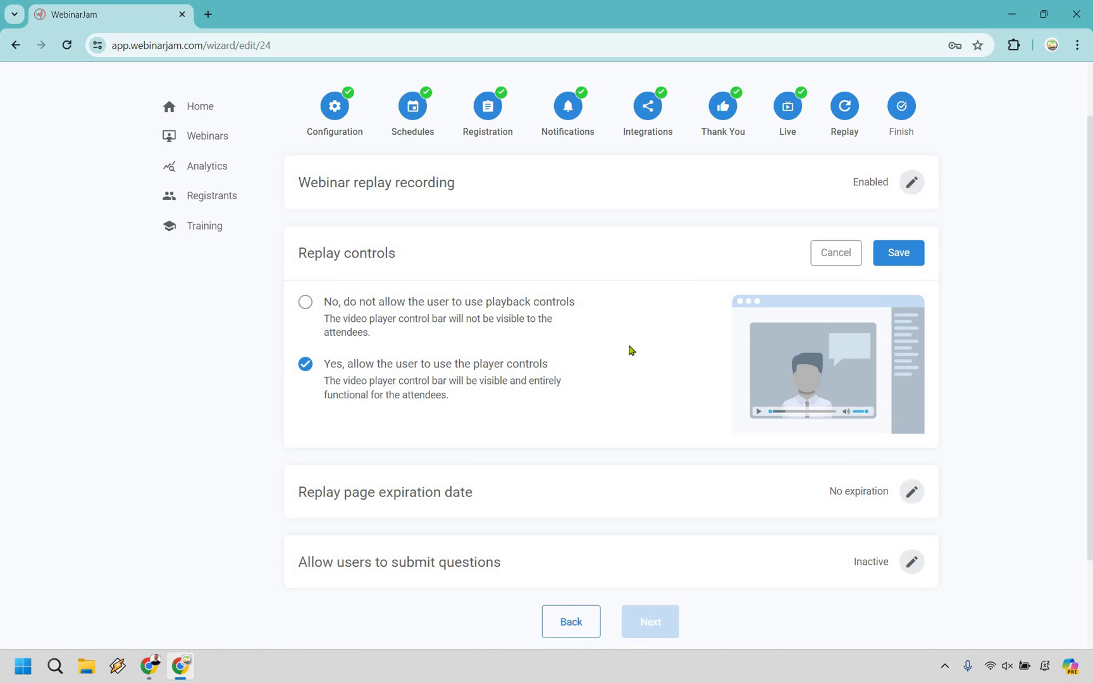
{"action": "left_click", "coordinate": [902, 250]}
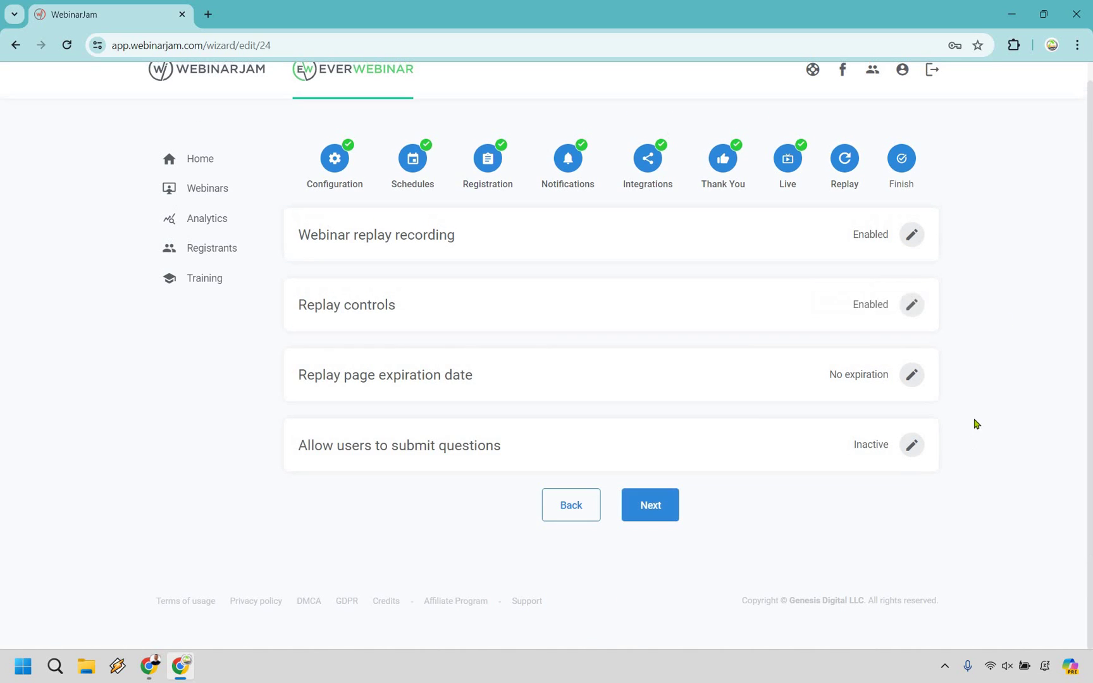
{"action": "left_click", "coordinate": [912, 375]}
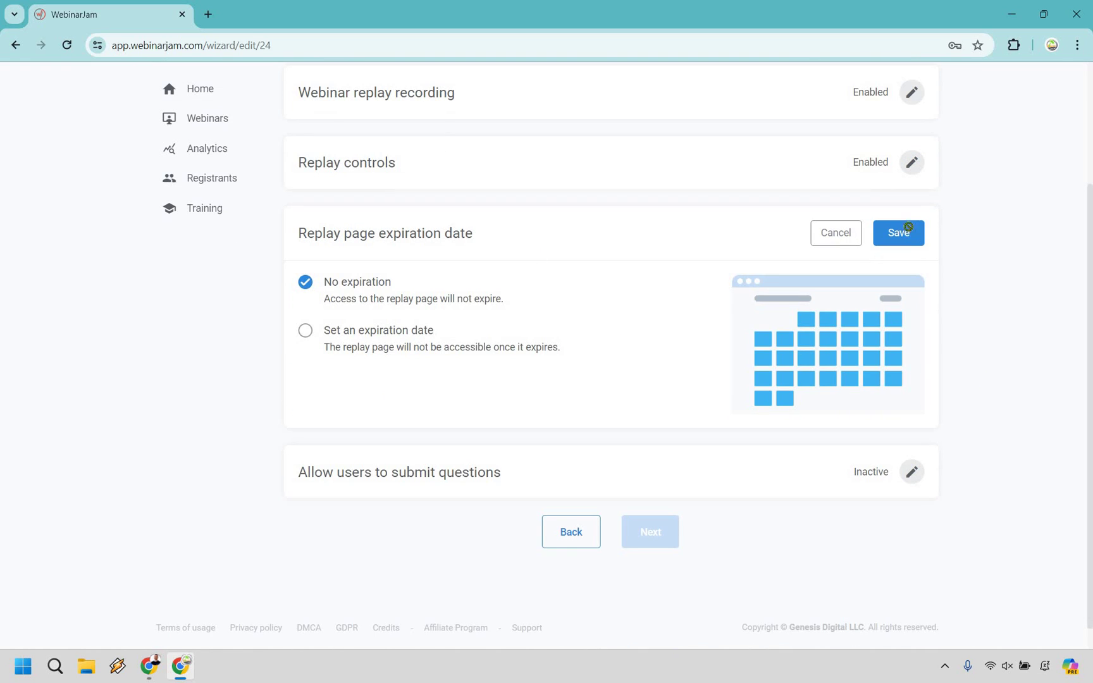
{"action": "left_click", "coordinate": [908, 229]}
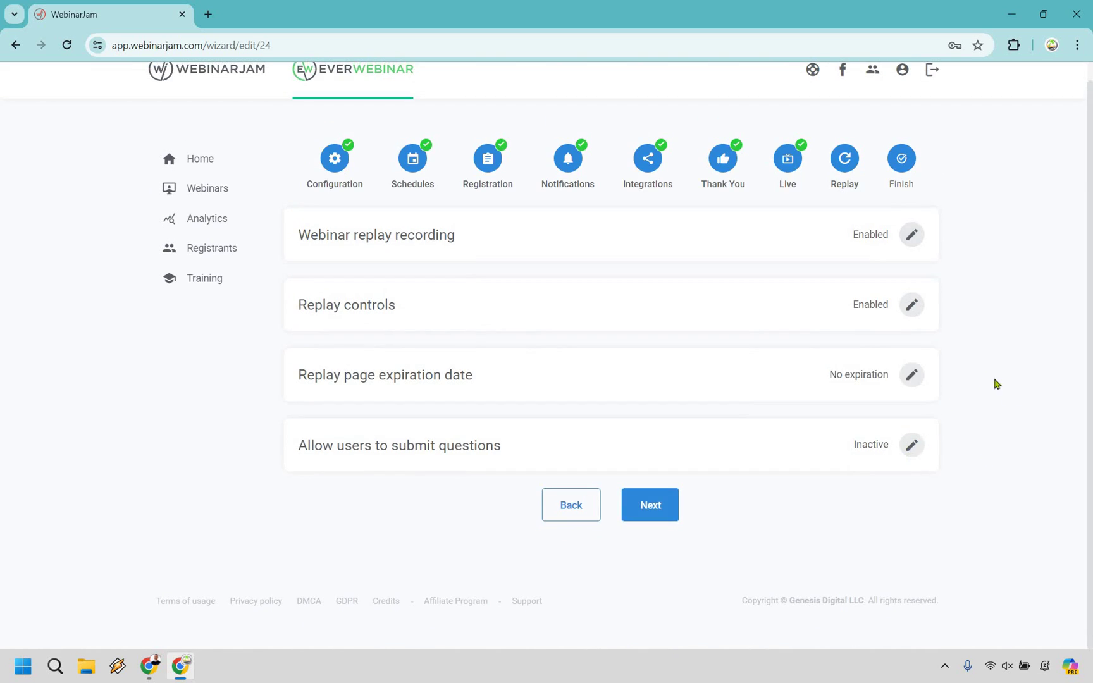
Activate the replay question box, enter the e-mail address for forwarded questions, and save the setting
{"action": "left_click", "coordinate": [912, 445]}
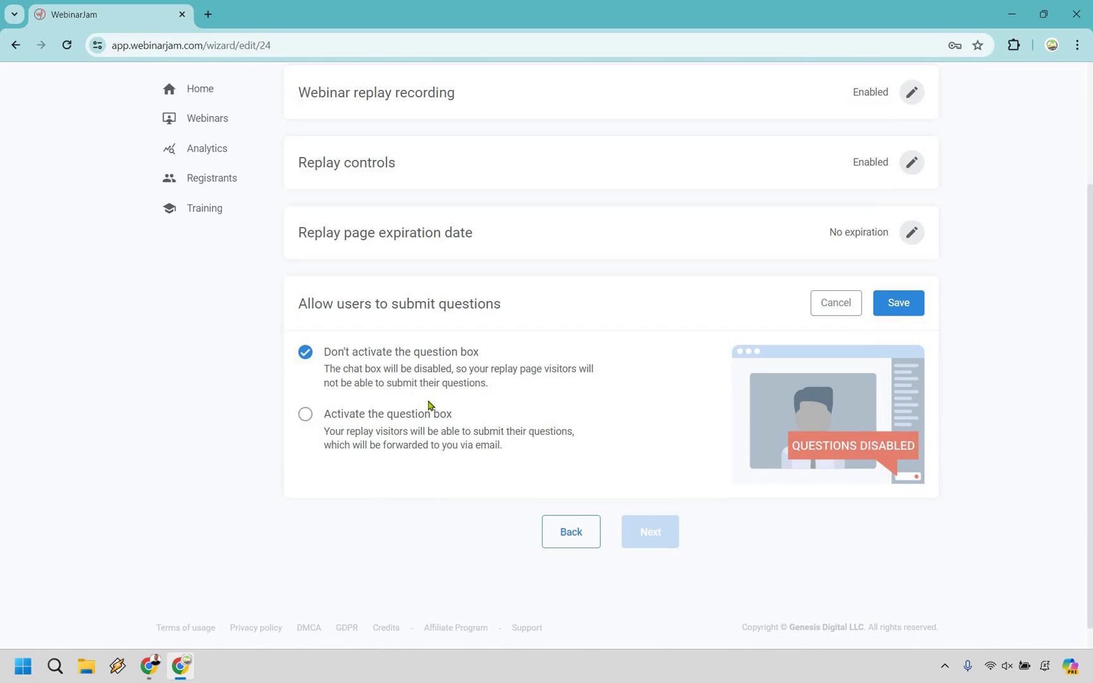
{"action": "left_click", "coordinate": [428, 405]}
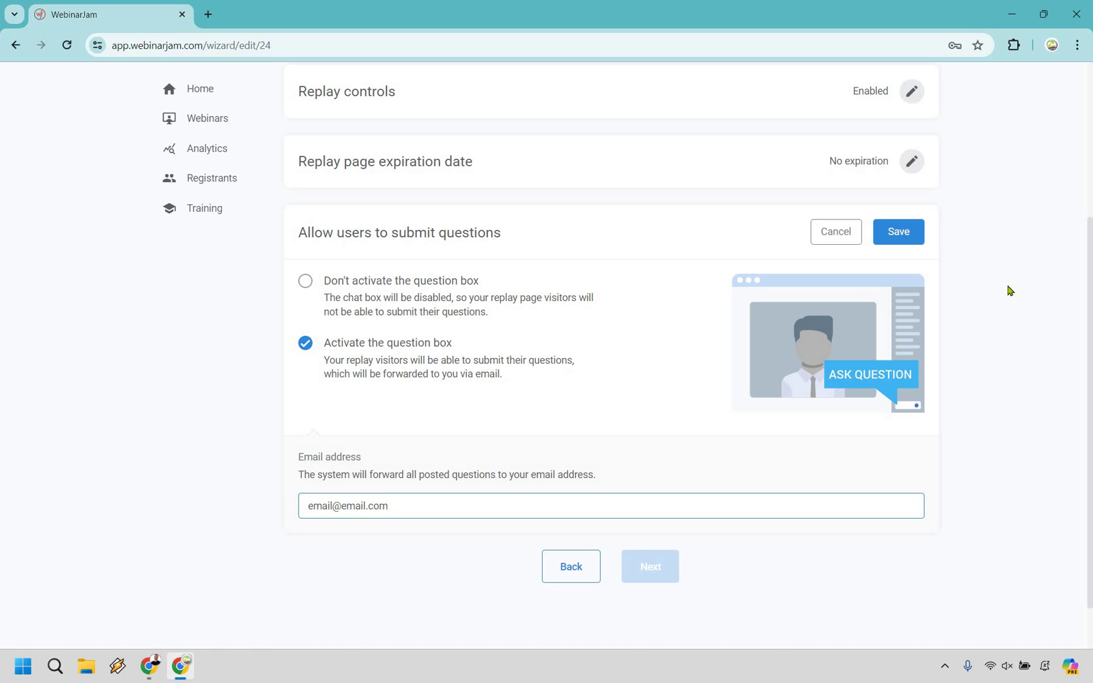
{"action": "left_click", "coordinate": [904, 239]}
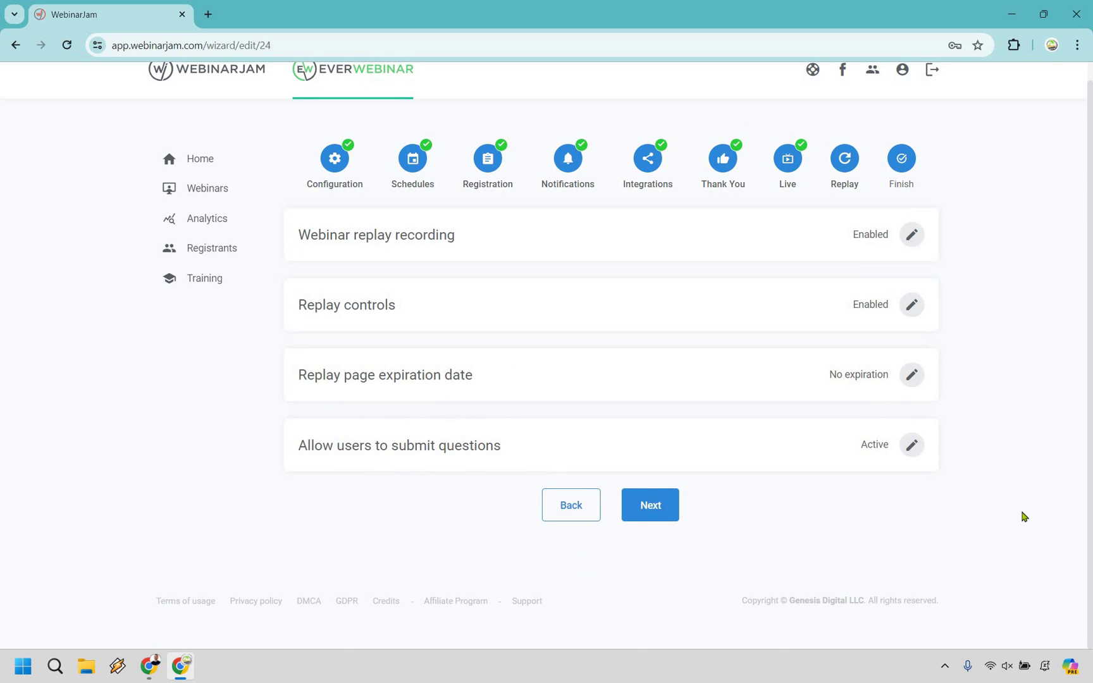
Complete the Replay stage to finish creating the webinar, and go to the dashboard
{"action": "key", "text": "Return"}
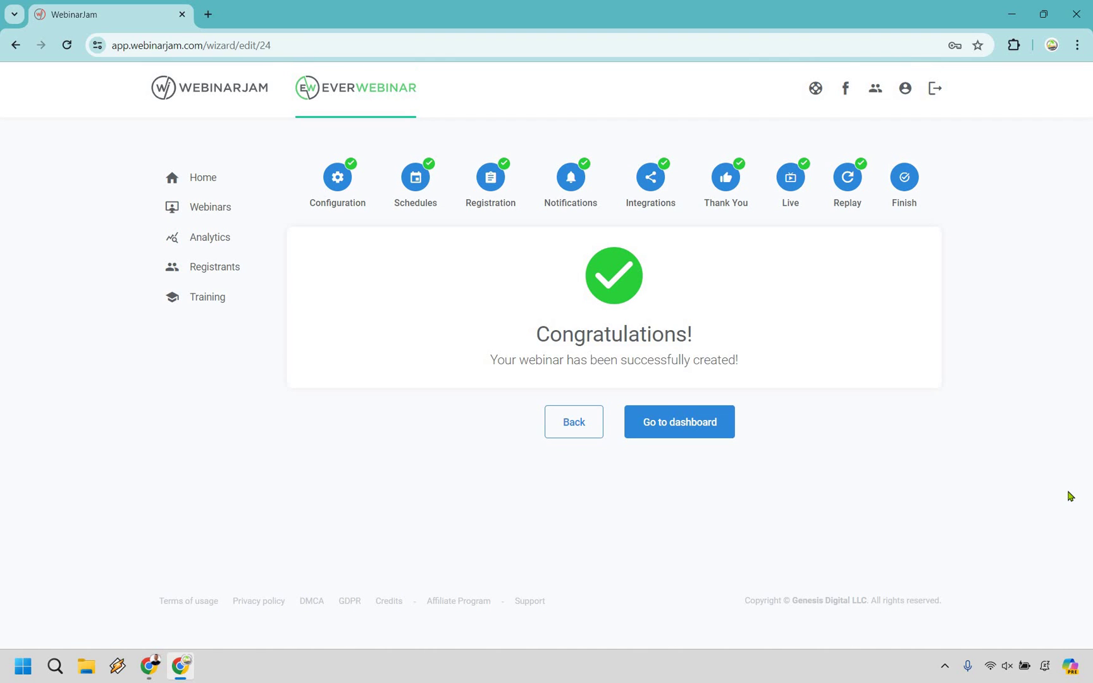
{"action": "left_click", "coordinate": [701, 433]}
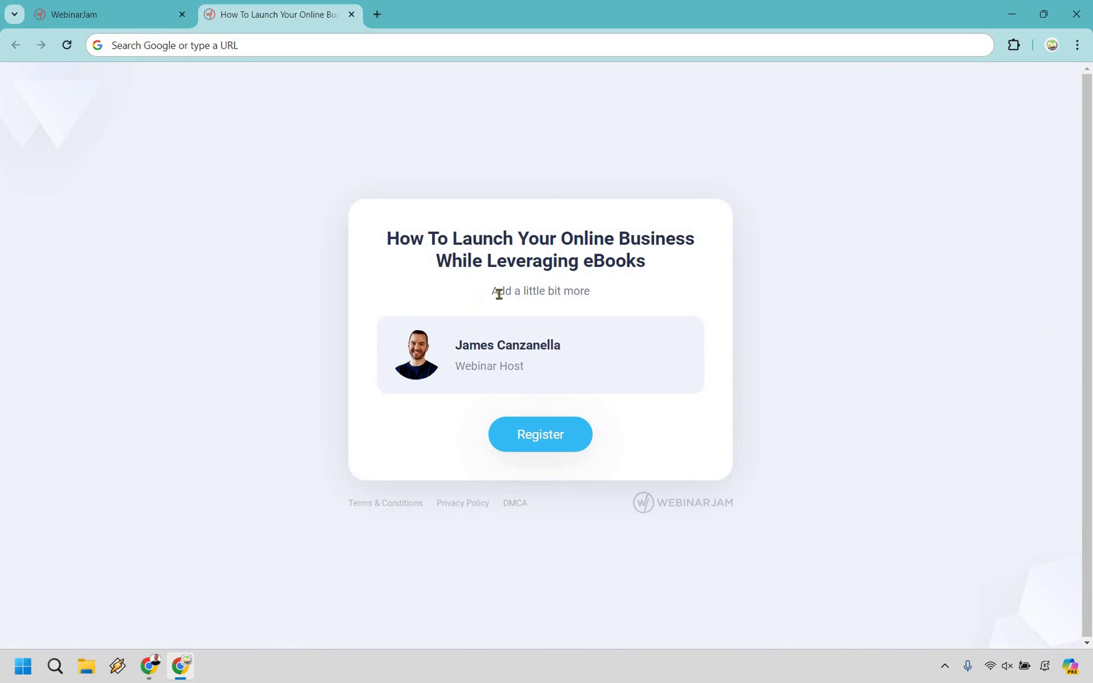
Examine the description line under the webinar title on the public registration page
{"action": "left_click_drag", "start_coordinate": [579, 289], "coordinate": [590, 291]}
{"action": "left_click", "coordinate": [901, 291]}
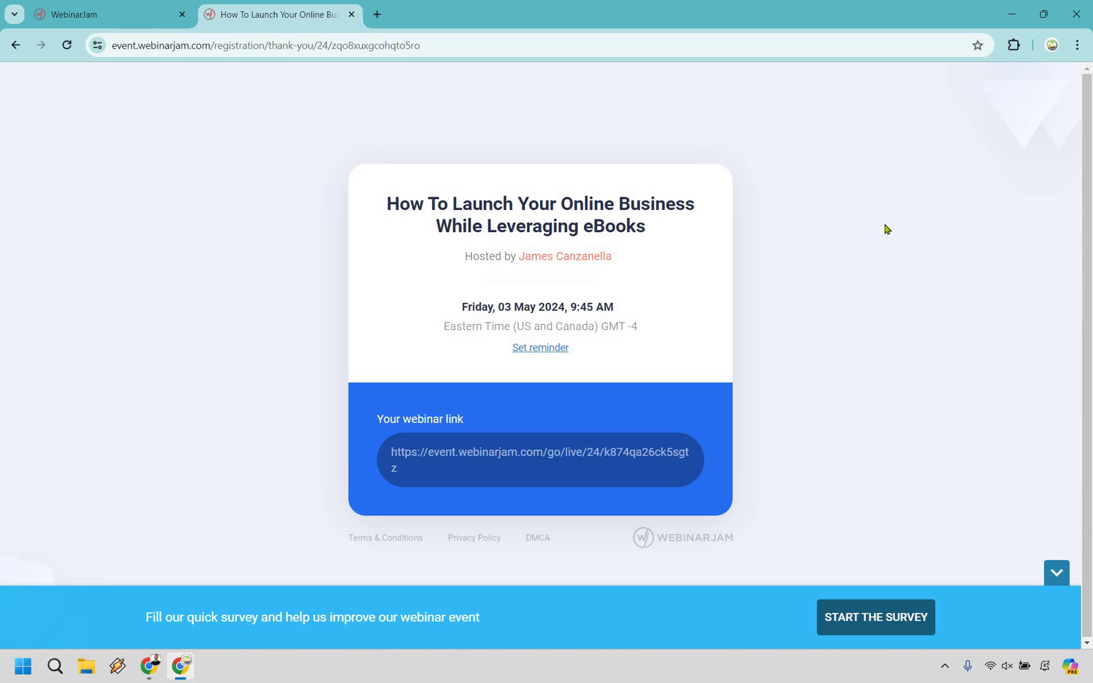
Submit the thank-you page survey with the answer Freedom, and open the registrant's webinar link
{"action": "left_click", "coordinate": [895, 624]}
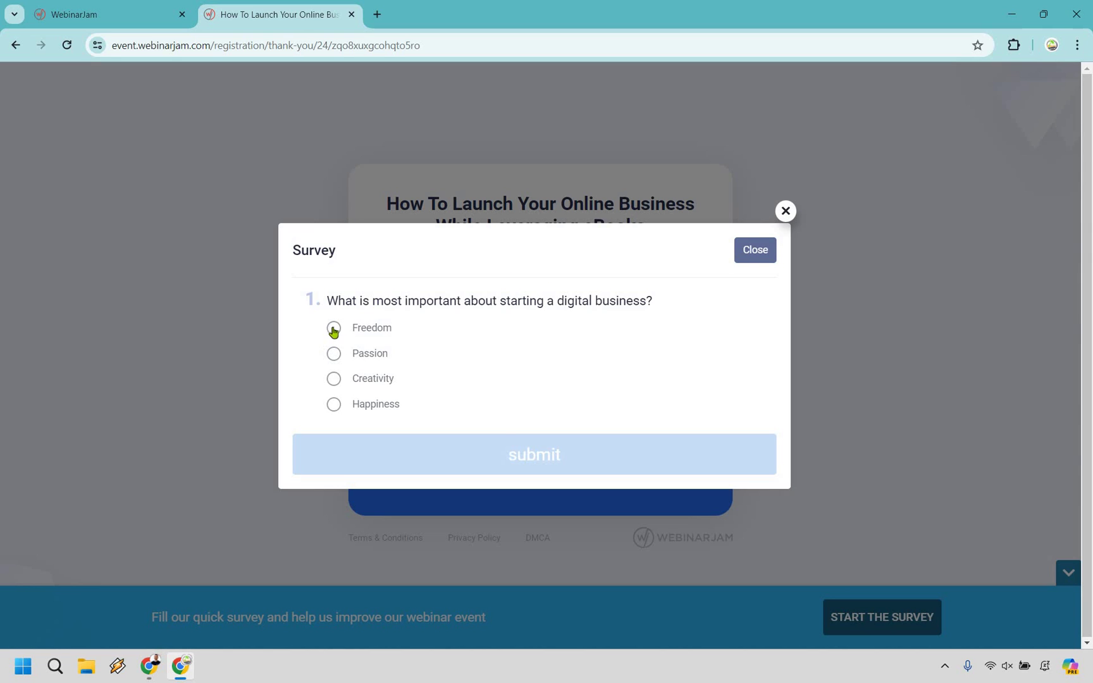
{"action": "key", "text": "space"}
{"action": "key", "text": "Return"}
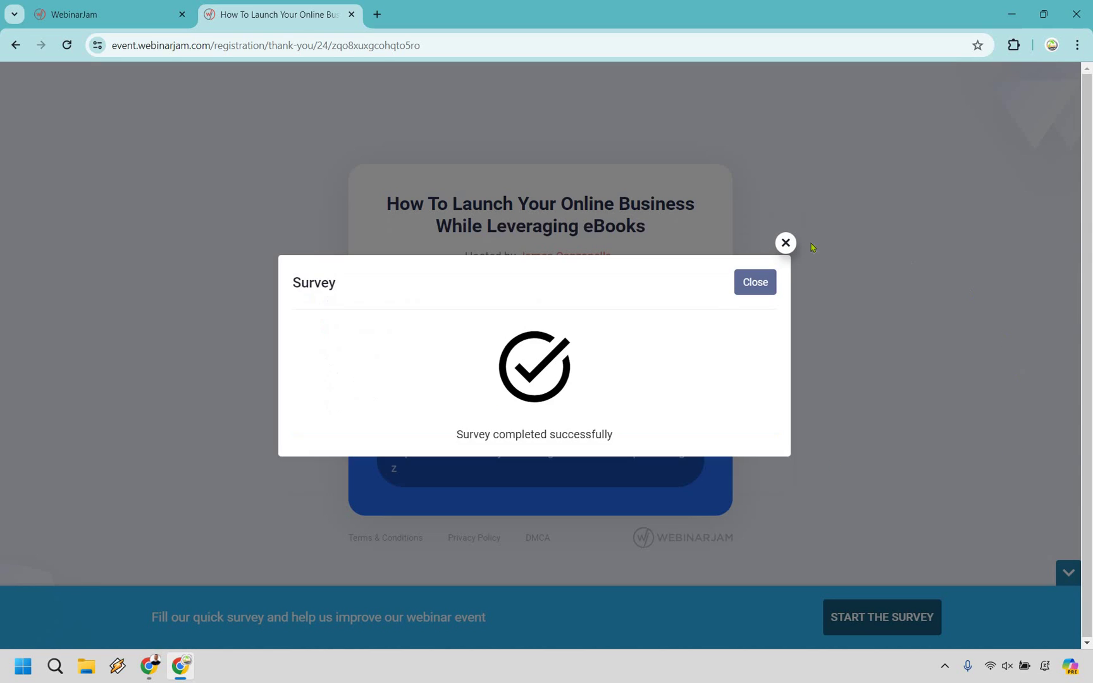
{"action": "left_click", "coordinate": [786, 243]}
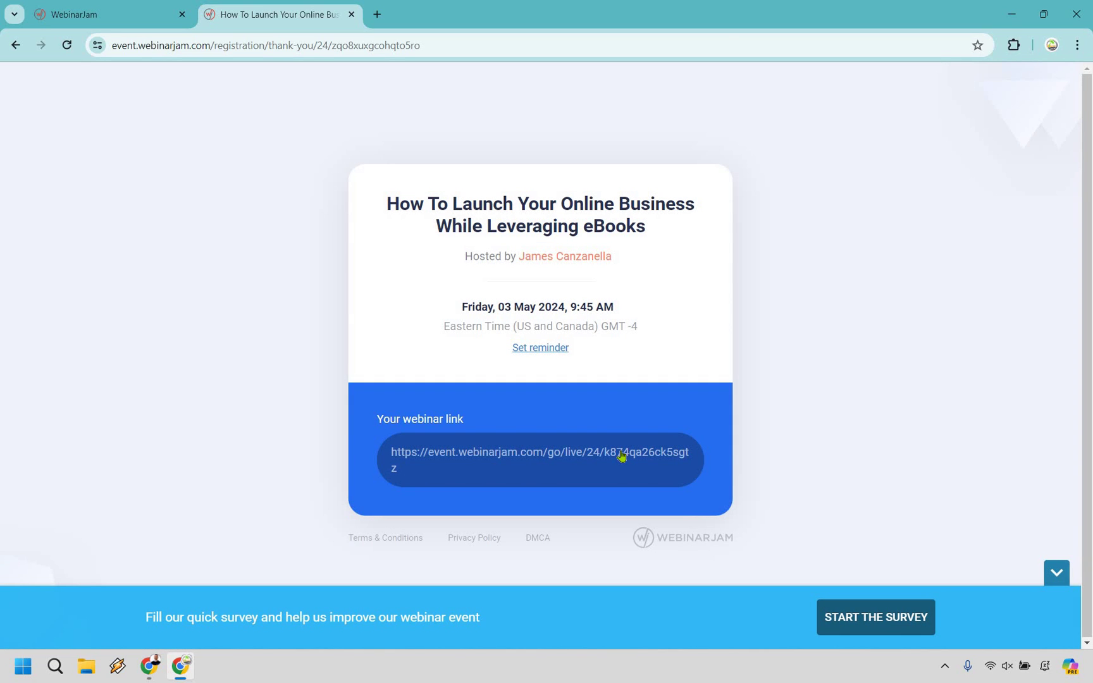
{"action": "left_click", "coordinate": [622, 455]}
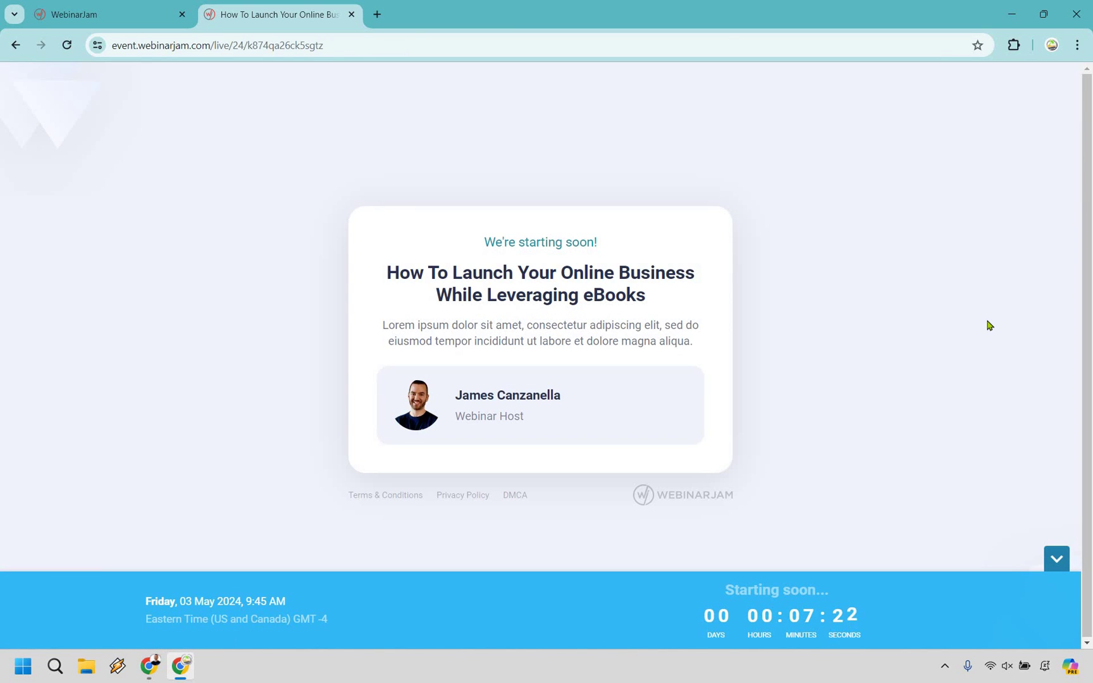